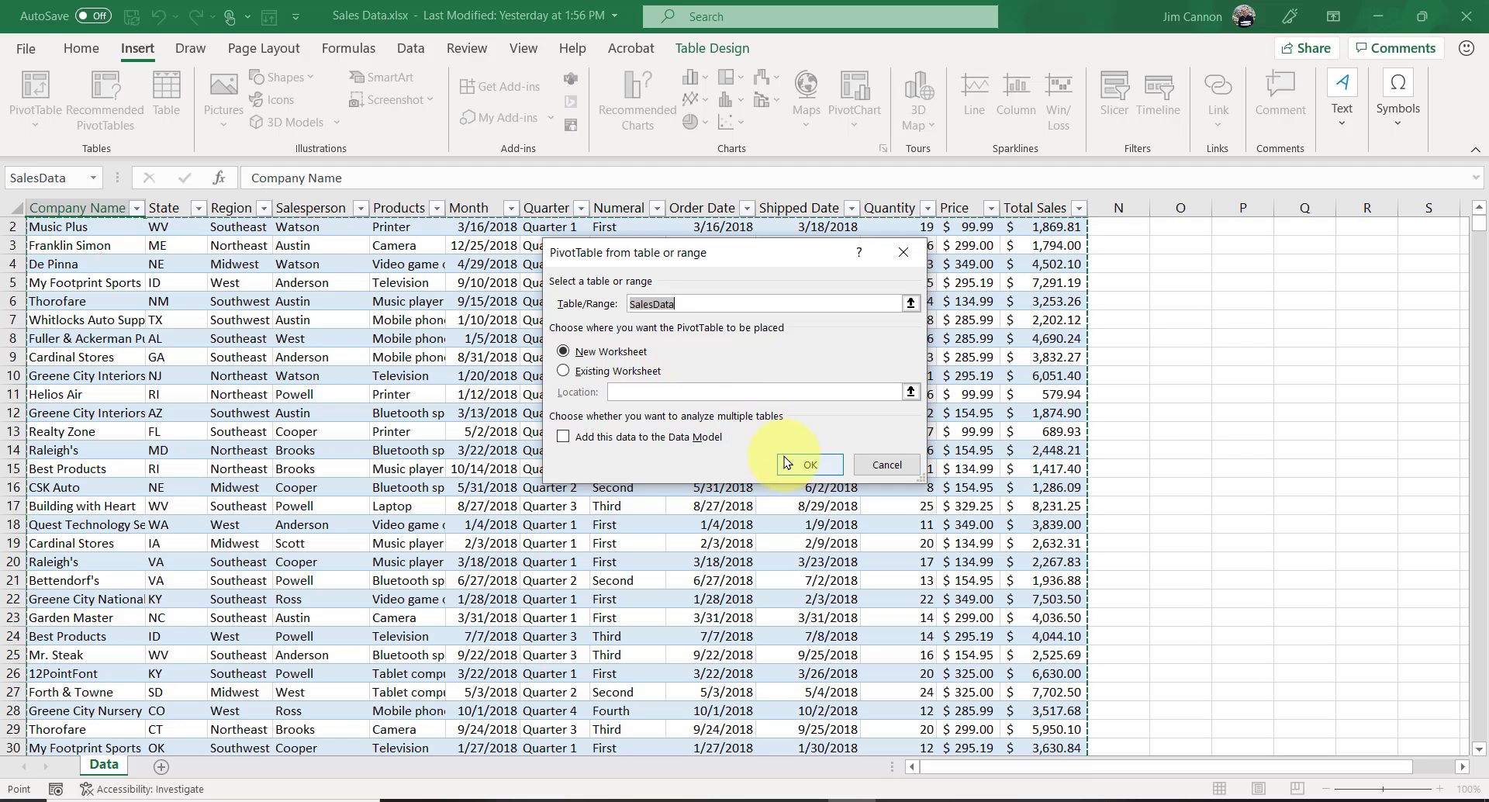
- Create a PivotTable from the SalesData table on a new worksheet, with Region as rows and Total Sales as summed values
left_click(807, 464)
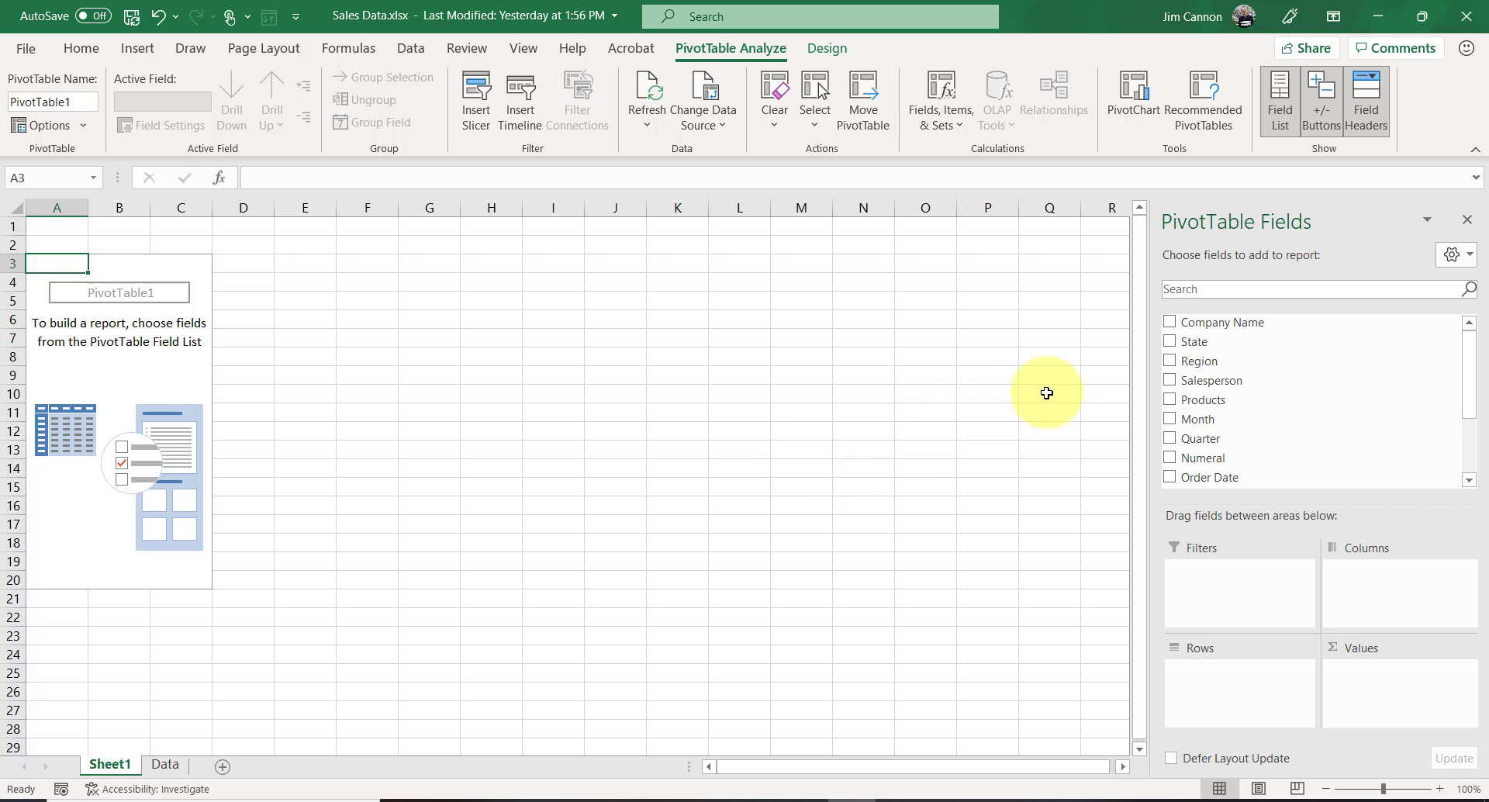
left_click(1169, 362)
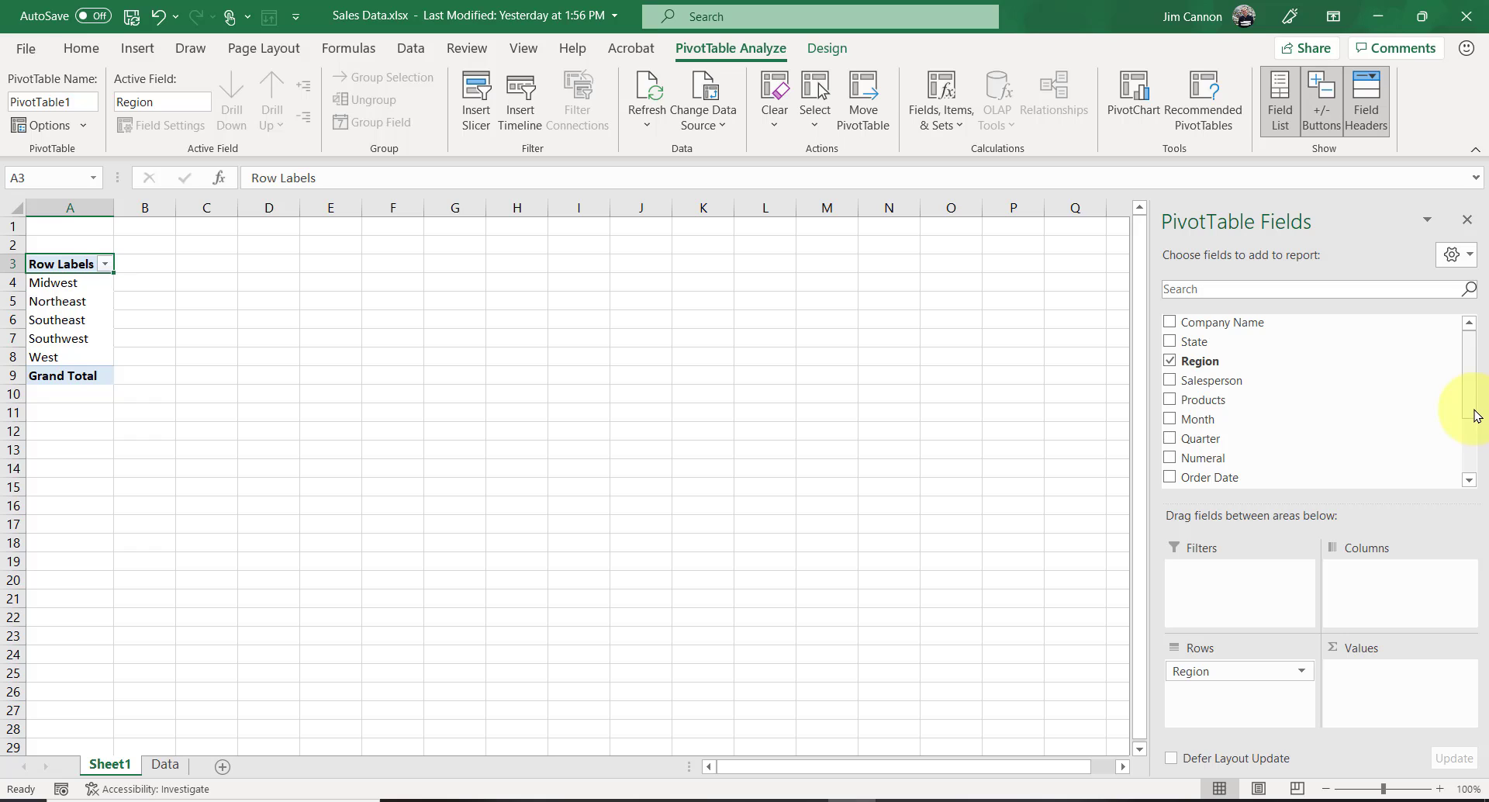
left_click_drag(1476, 415, 1474, 470)
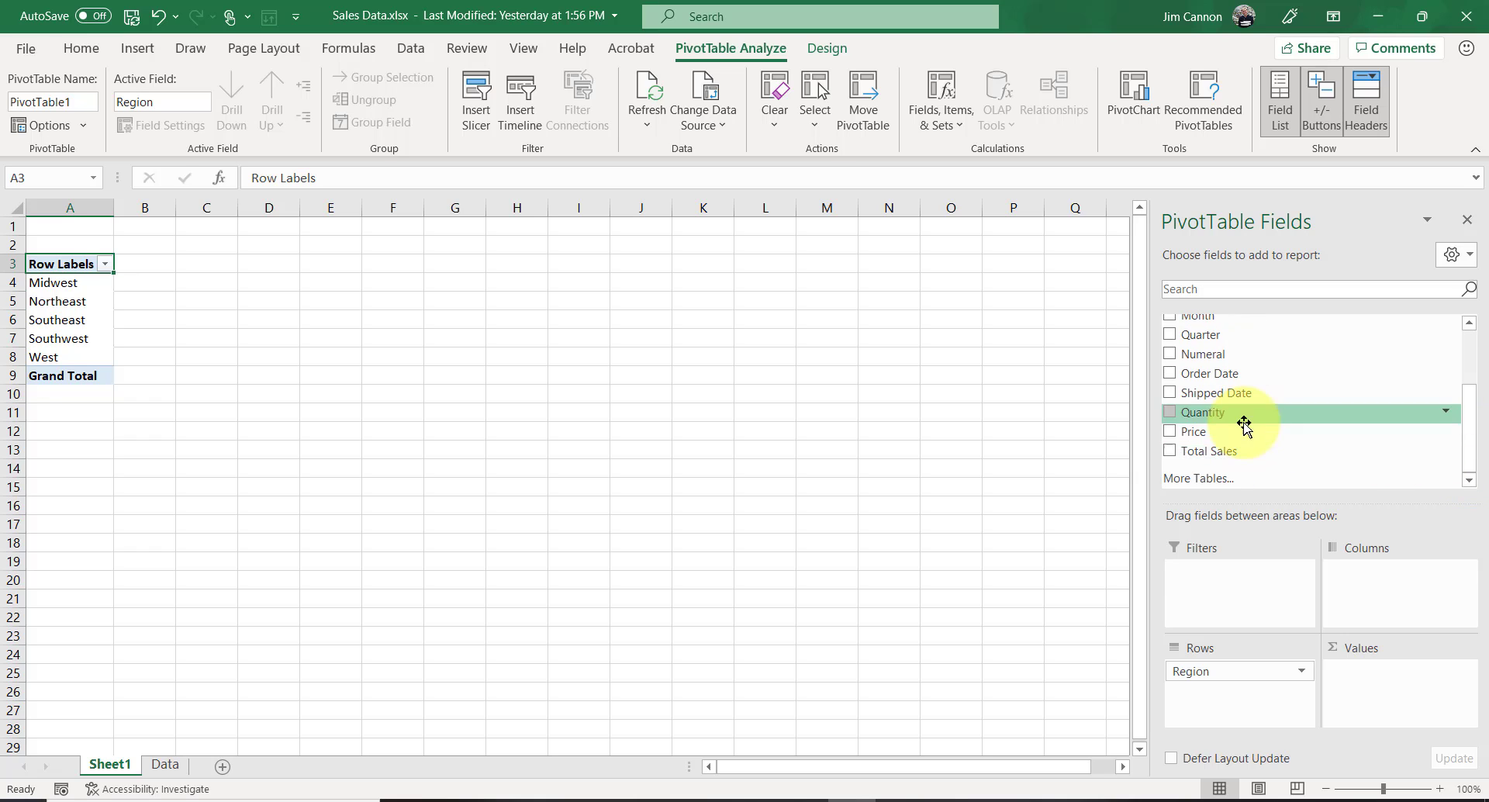
left_click(1170, 455)
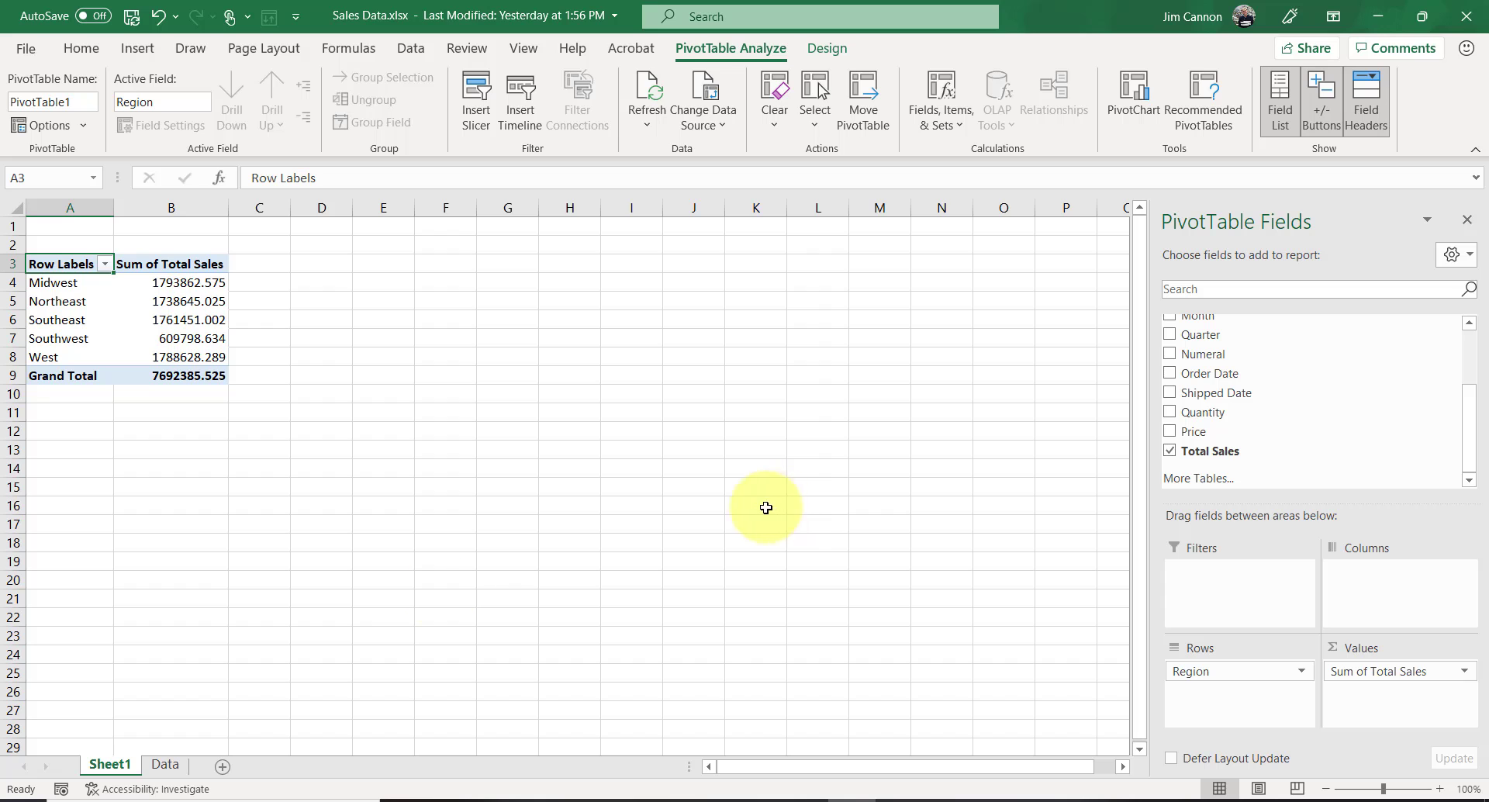
- From the Data sheet, insert the recommended PivotTable Sum of Total Sales by Region and add Products beneath Region in its rows
left_click(165, 764)
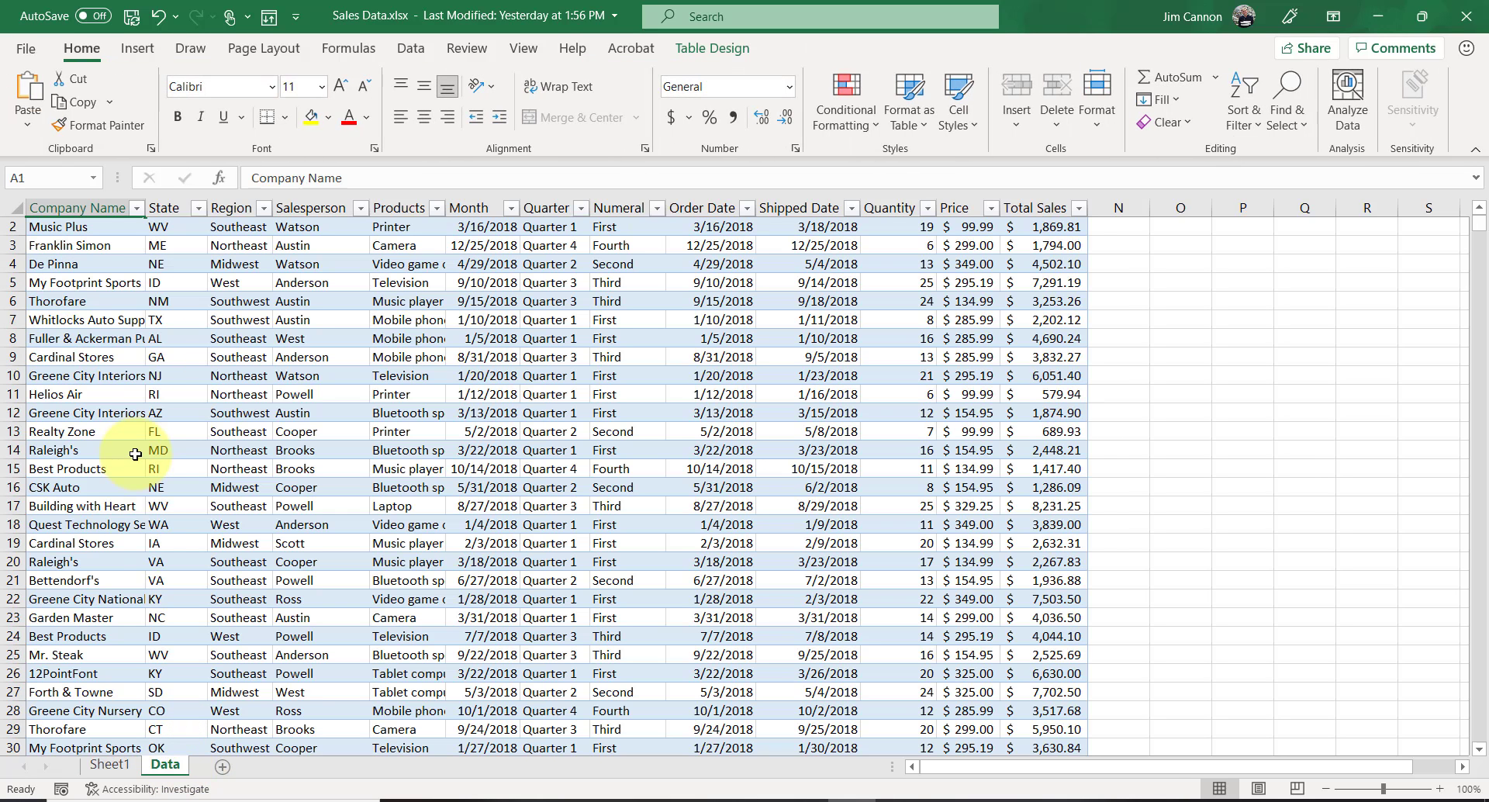
left_click(136, 51)
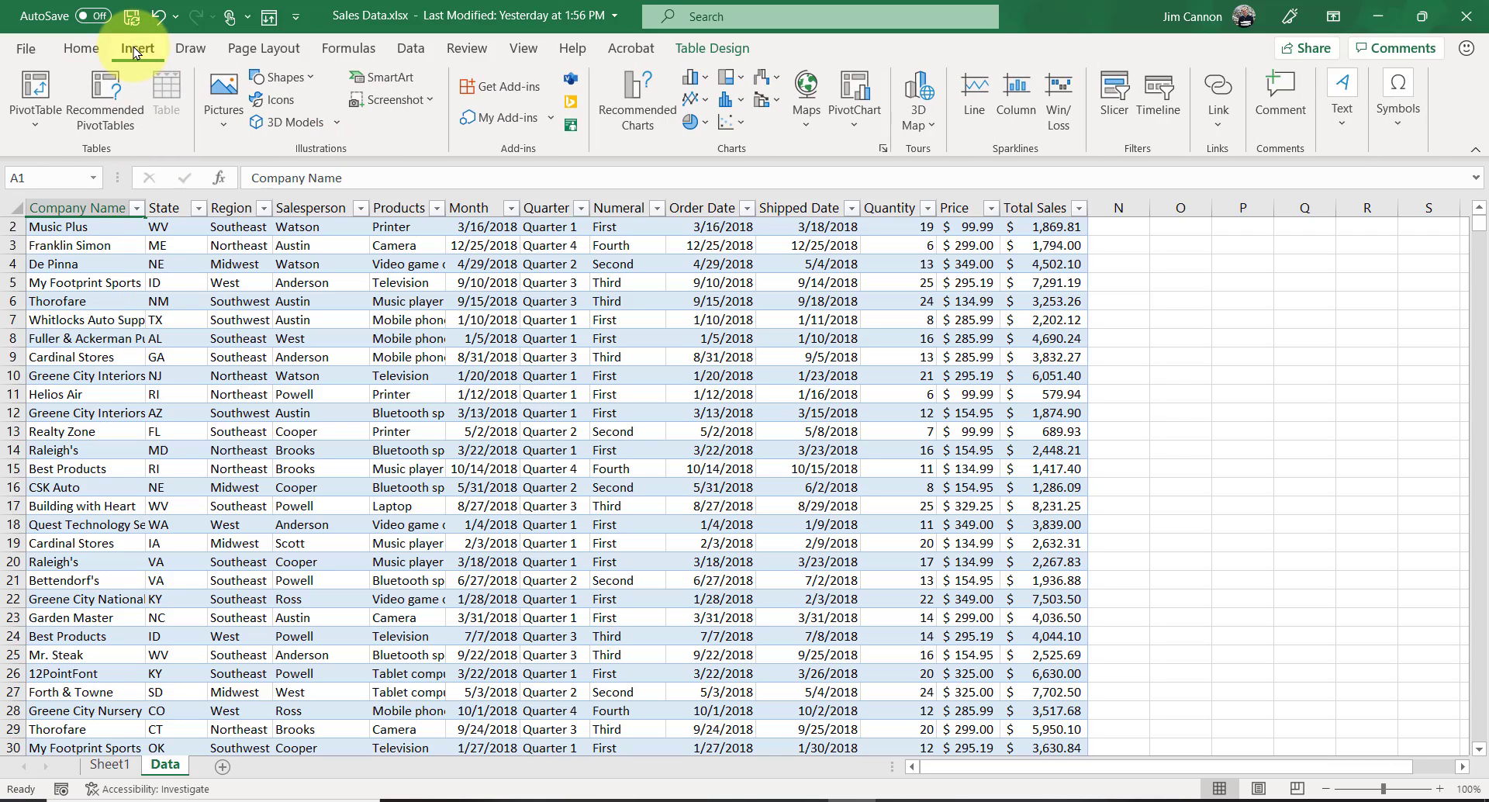
left_click(105, 87)
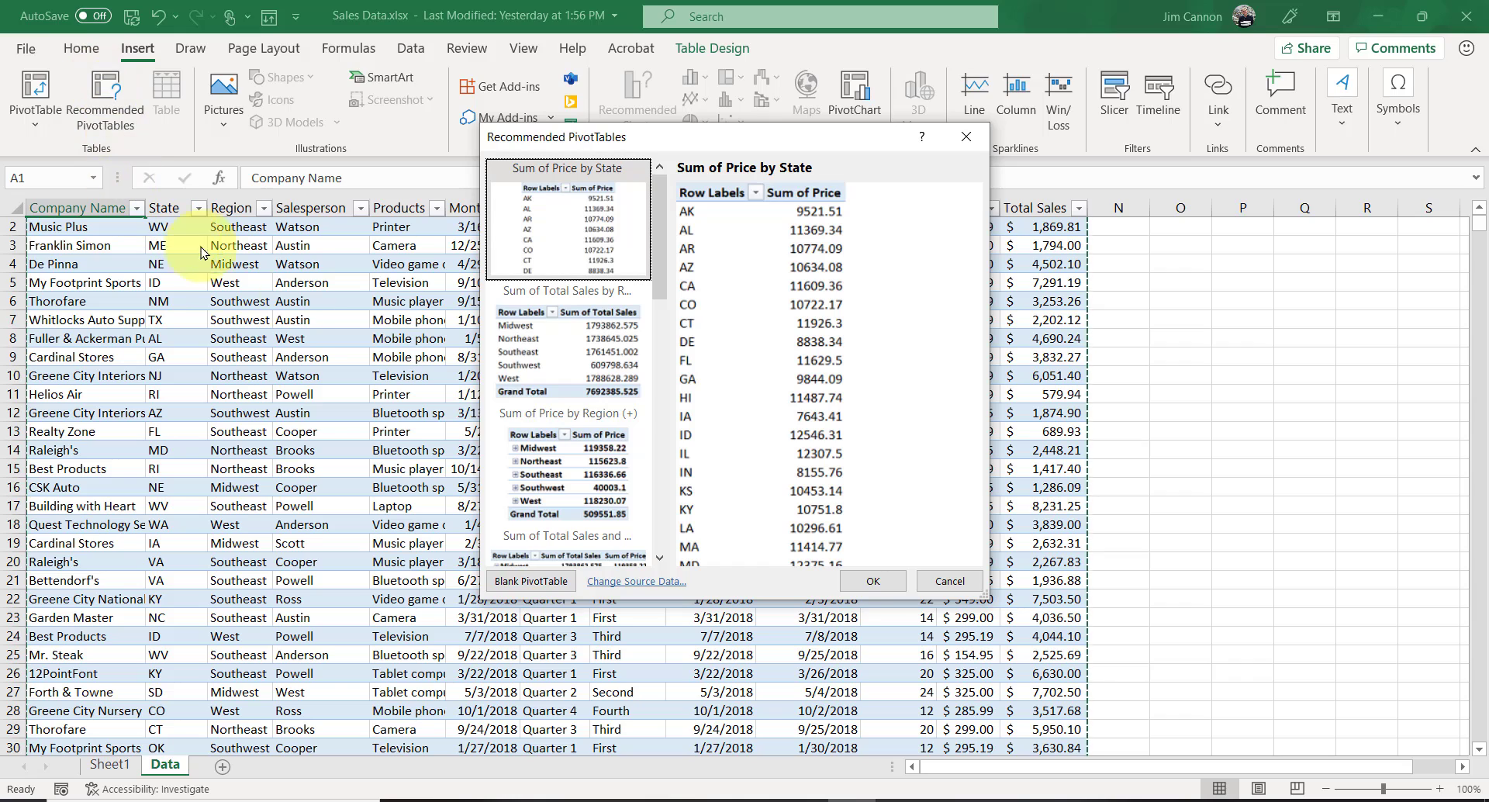
left_click(557, 356)
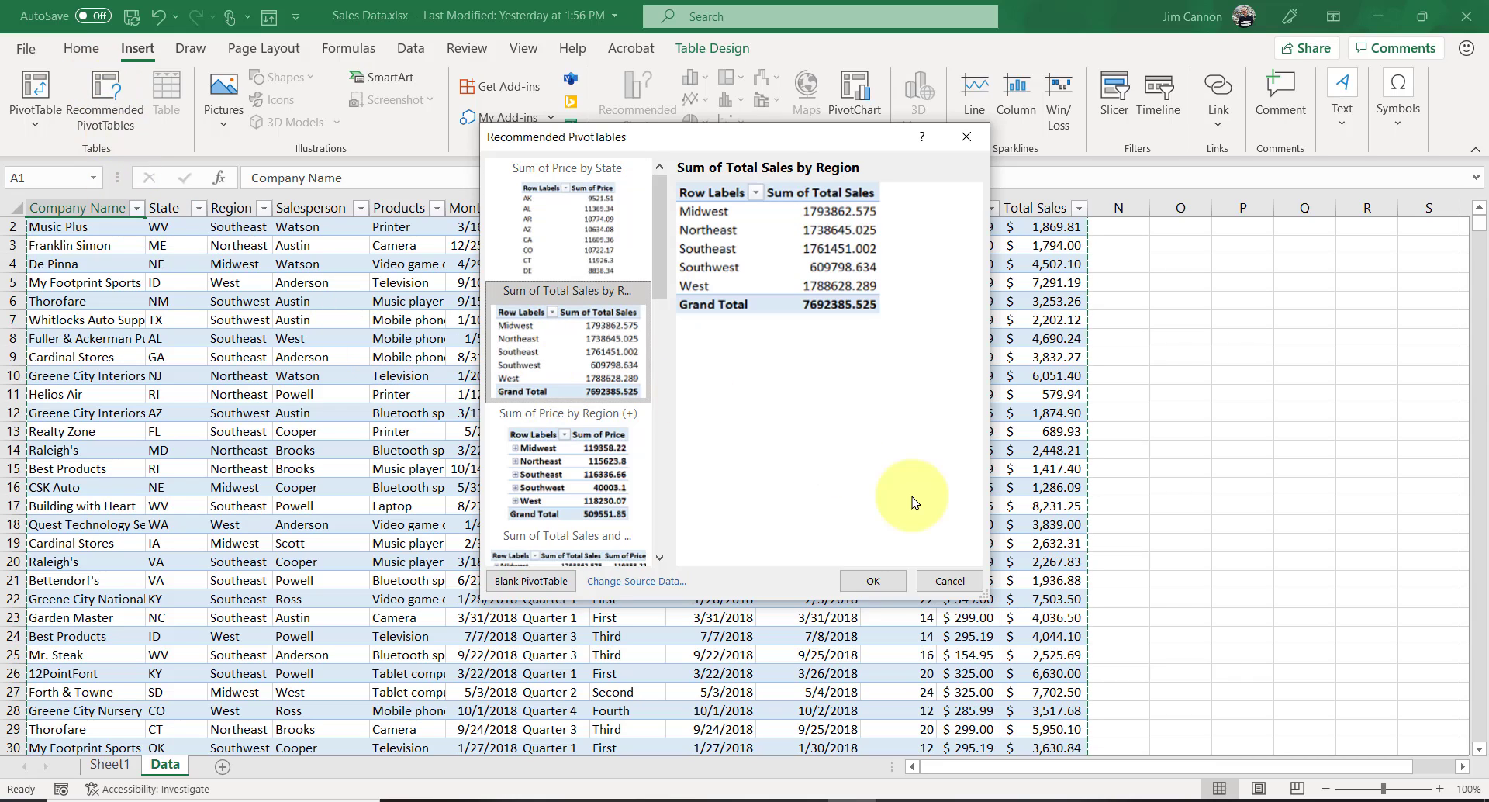
left_click(872, 582)
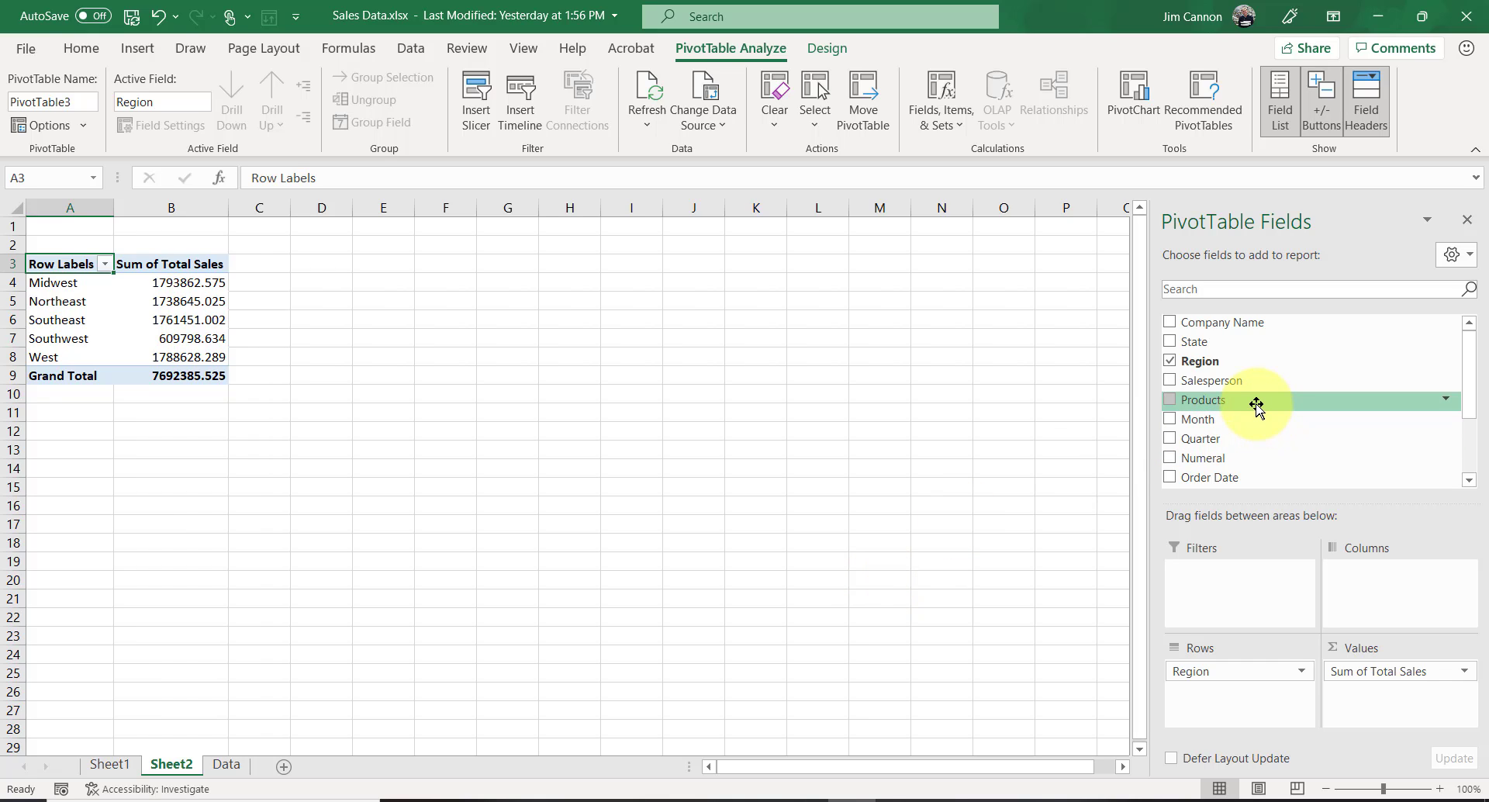
left_click_drag(1257, 403, 1275, 702)
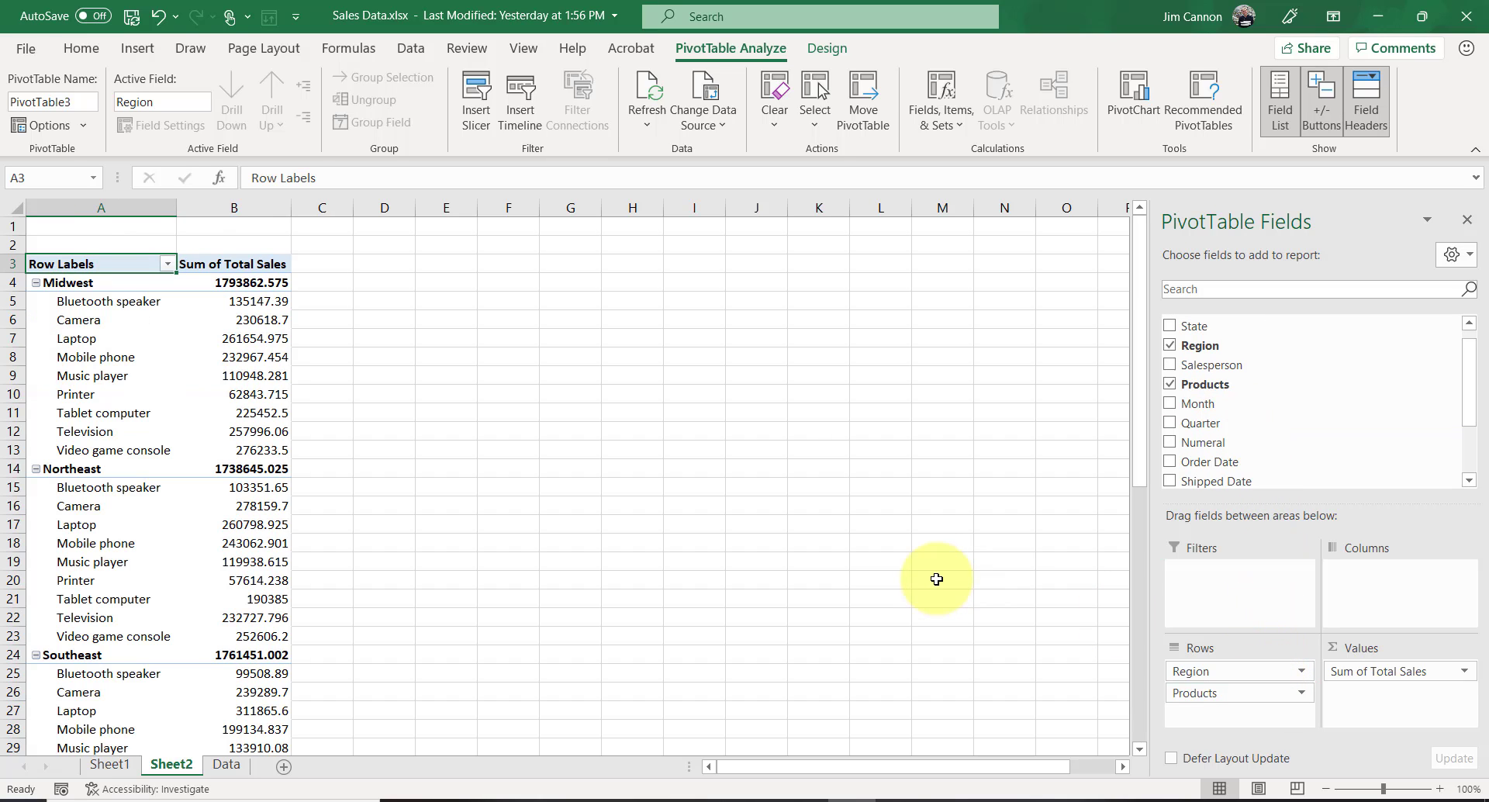
- Add Quarter as a report filter to the Sheet1 PivotTable and filter it to Quarter 4 only, with multiple item selection enabled
left_click(114, 765)
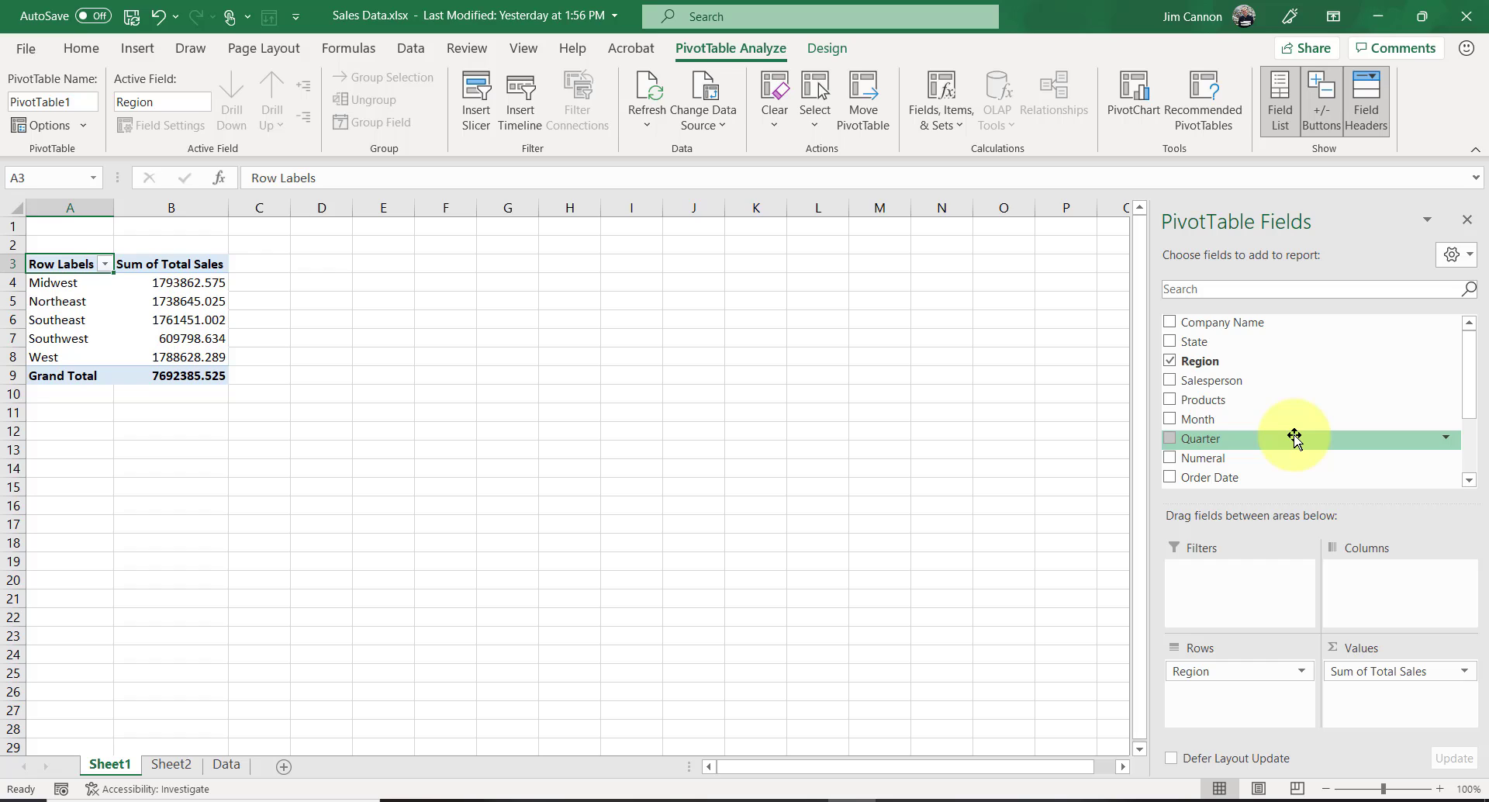
left_click_drag(1296, 438, 1280, 579)
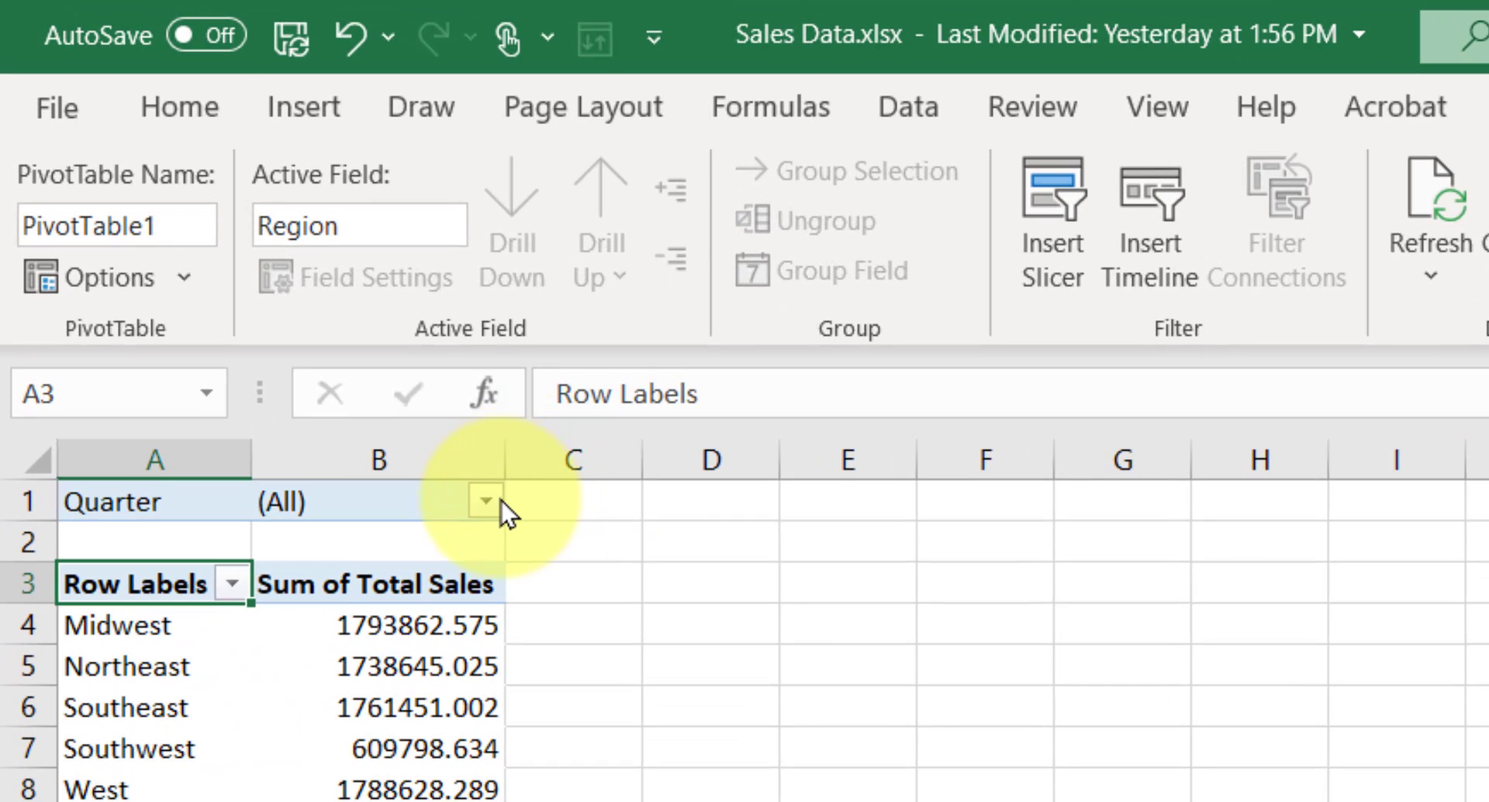
left_click(487, 502)
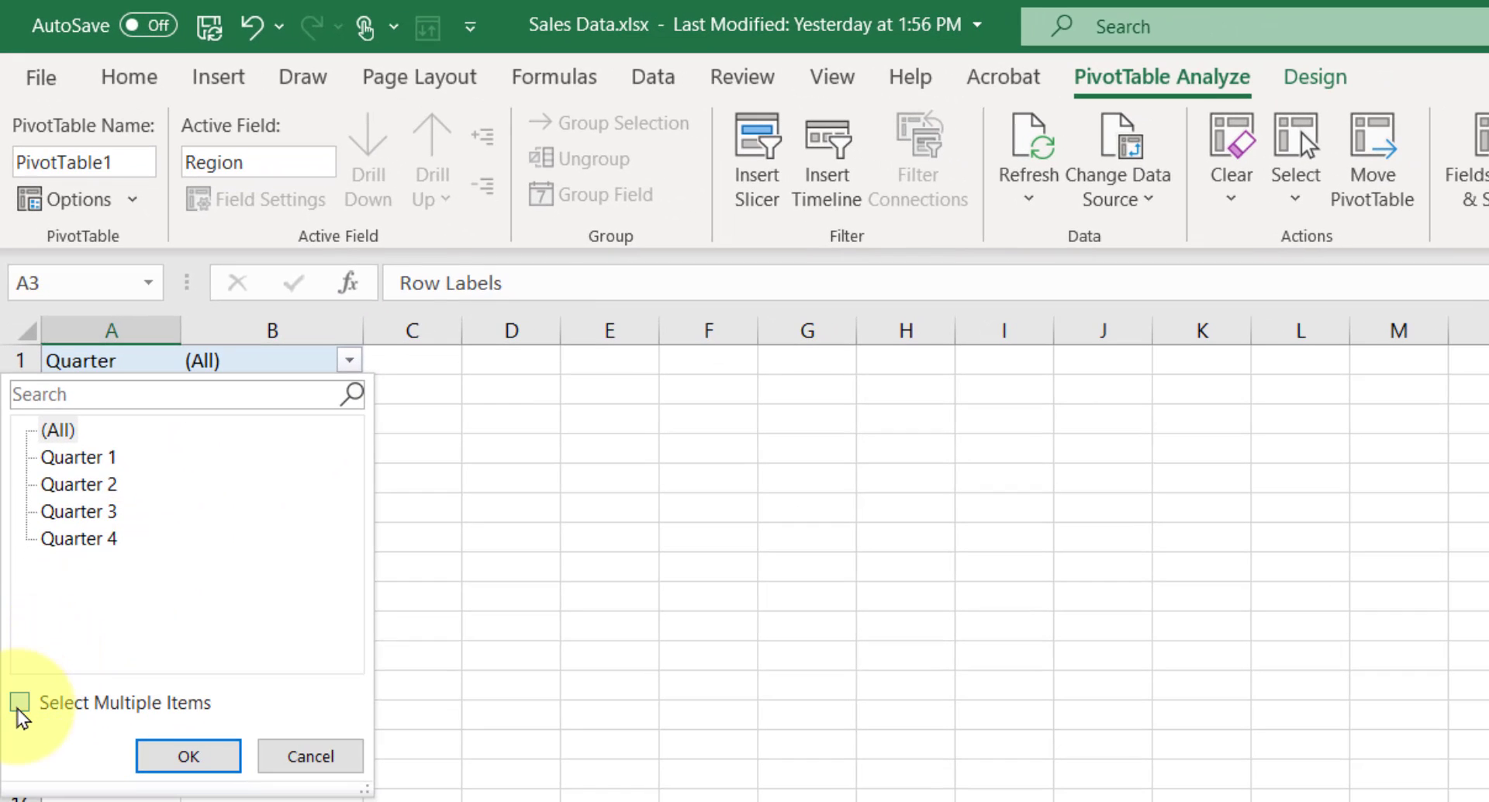
left_click(20, 702)
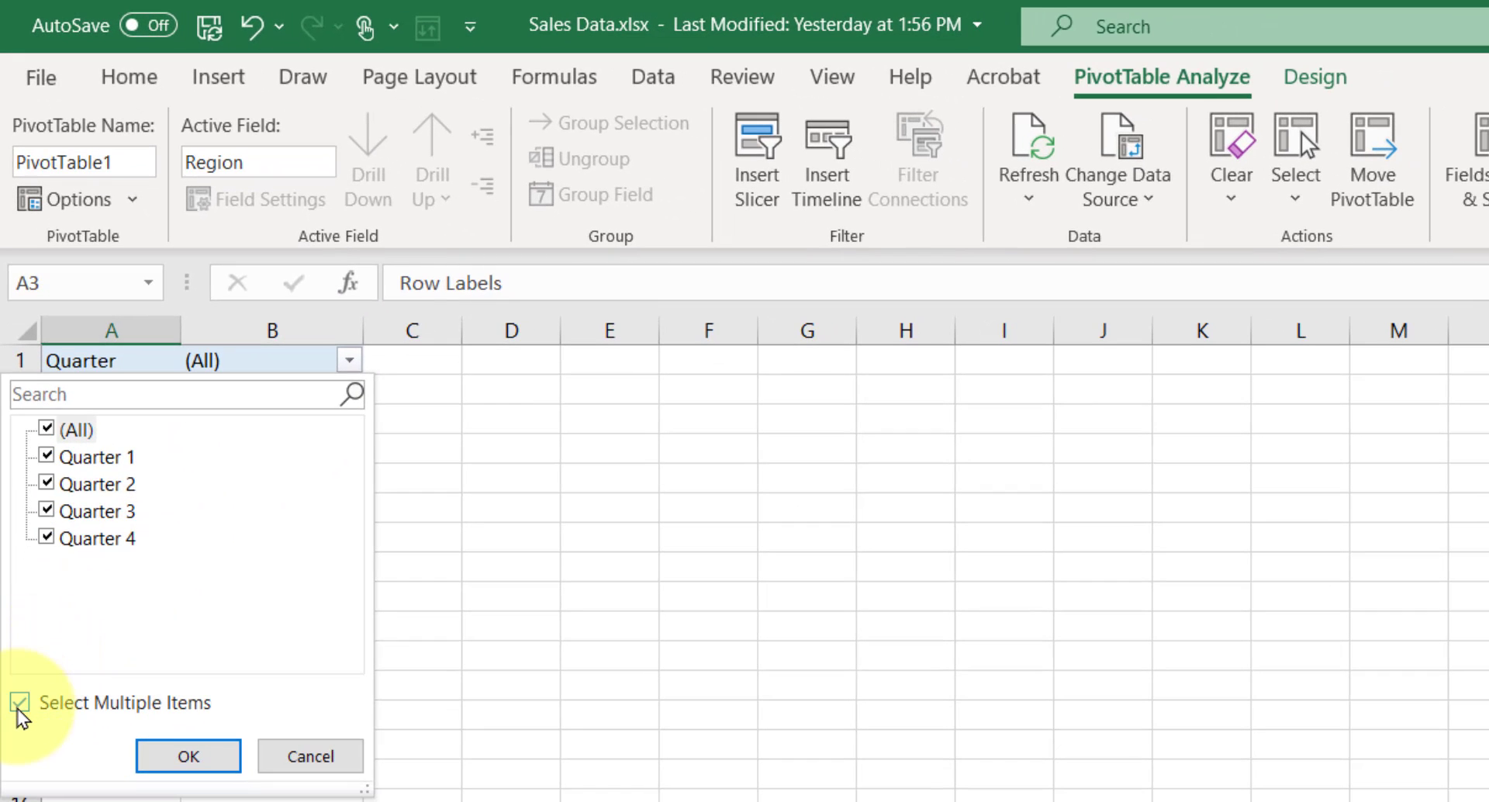
left_click(46, 429)
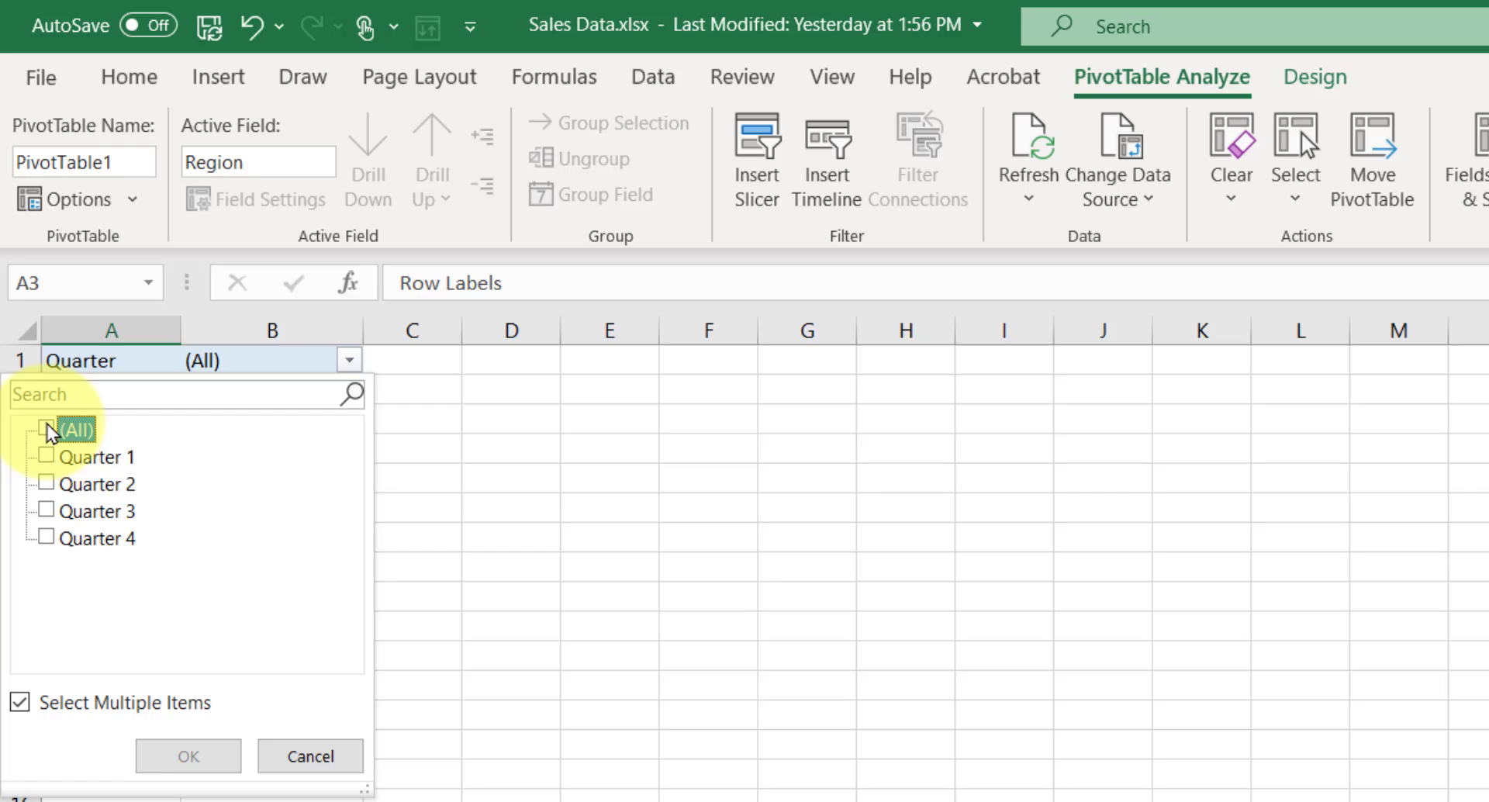
left_click(47, 537)
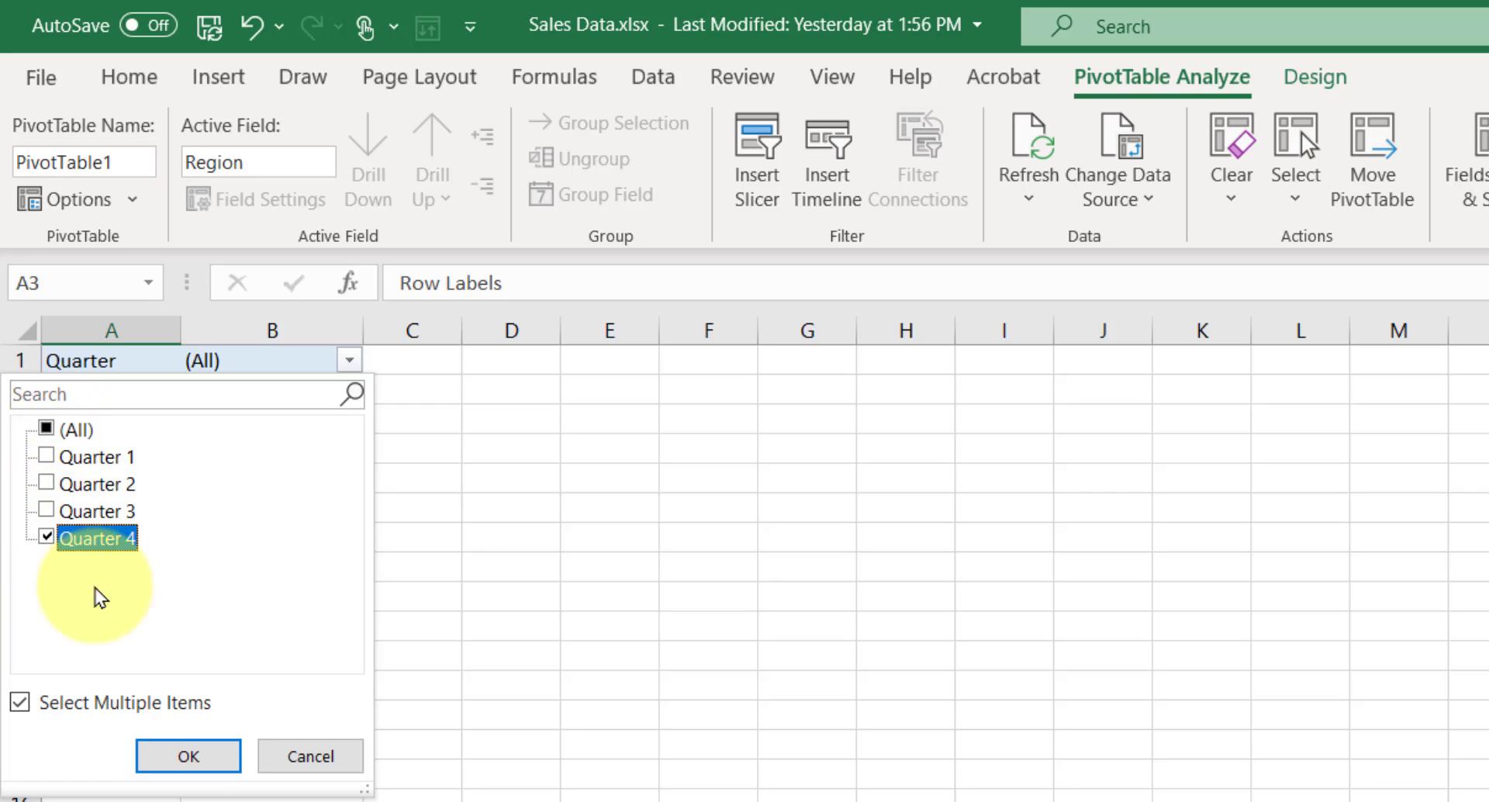
left_click(187, 757)
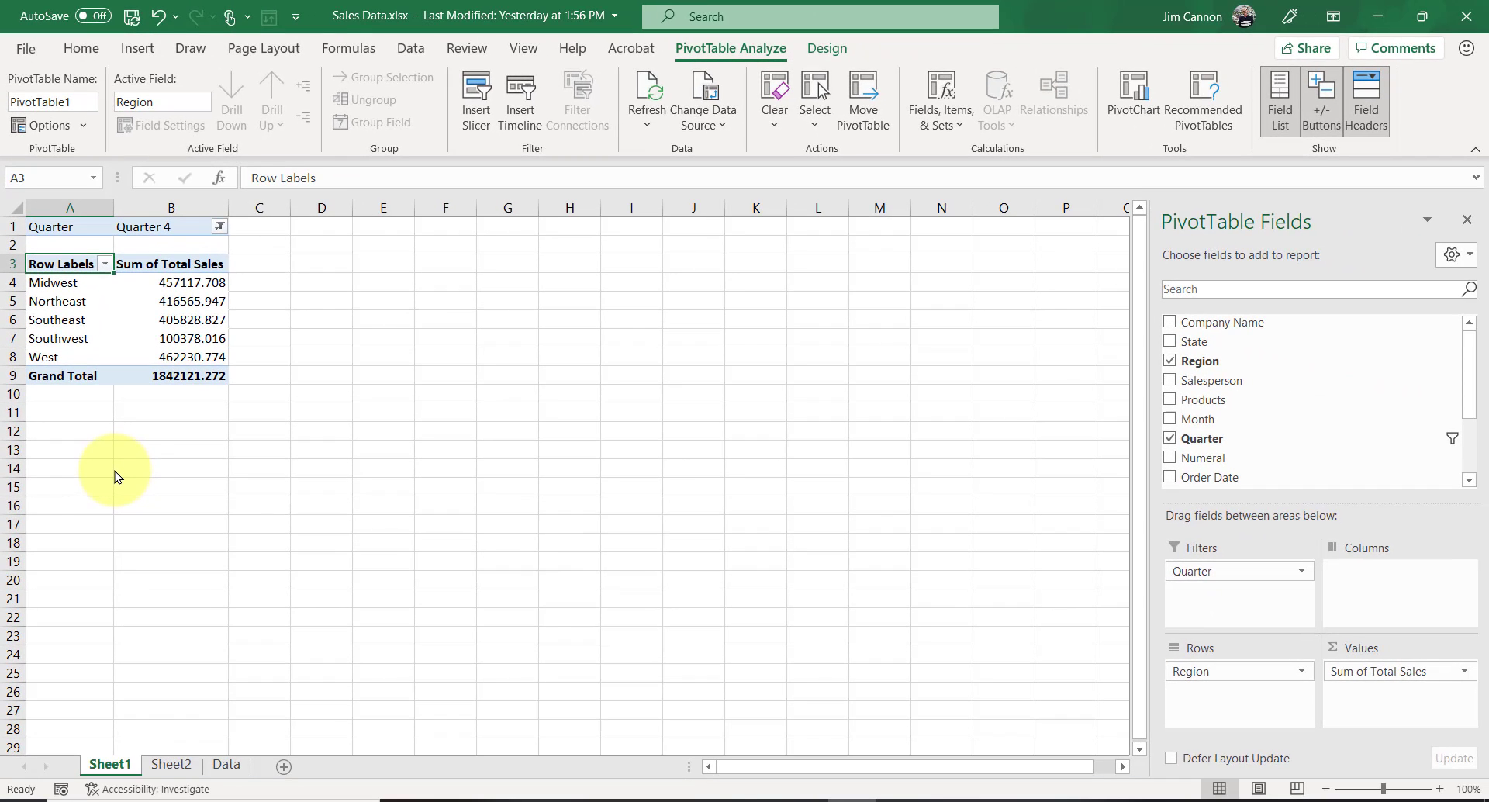
- Reset the Quarter filter to all quarters and move the Quarter field from the filters to the PivotTable's columns
left_click(219, 229)
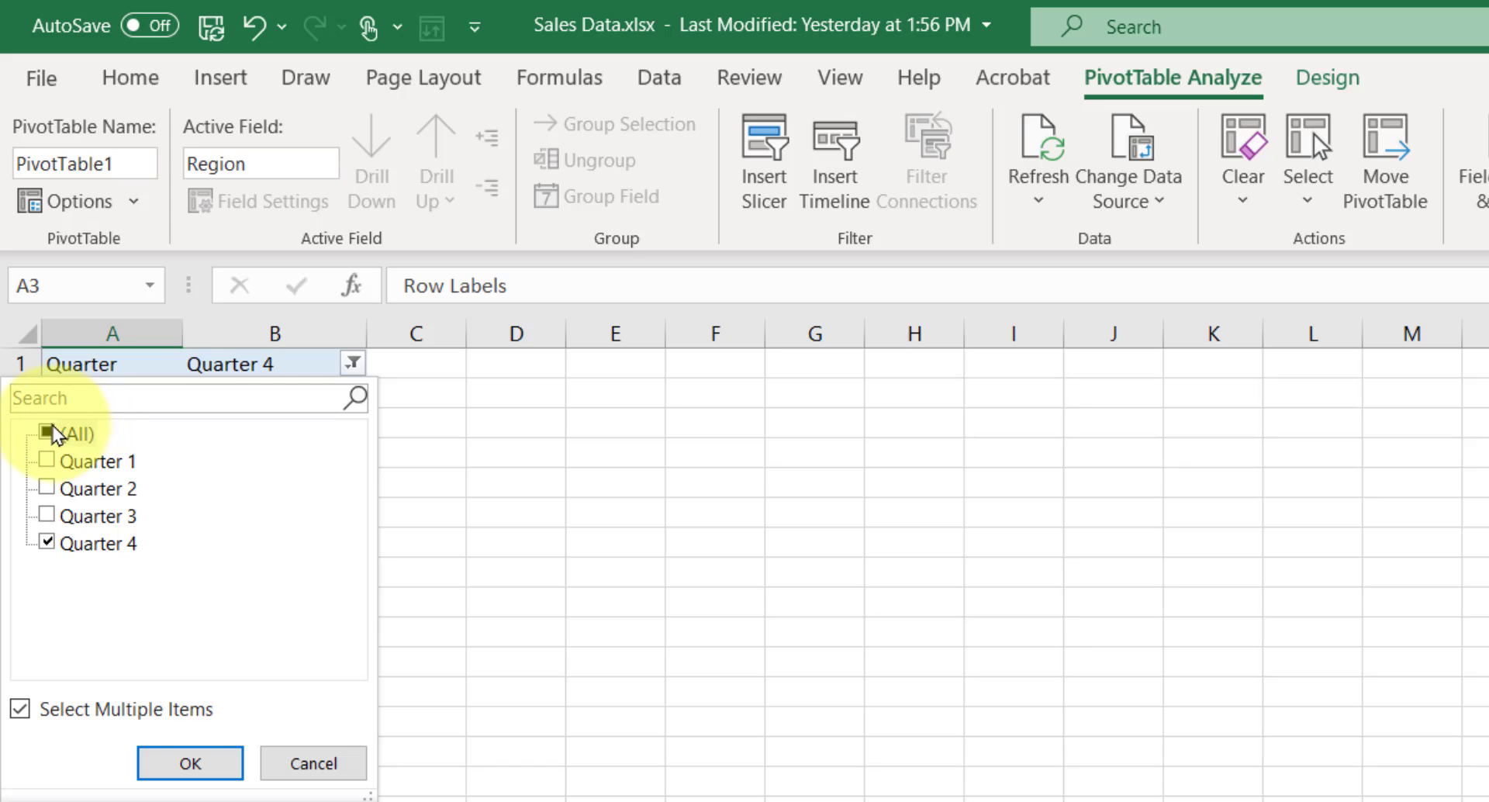
left_click(49, 432)
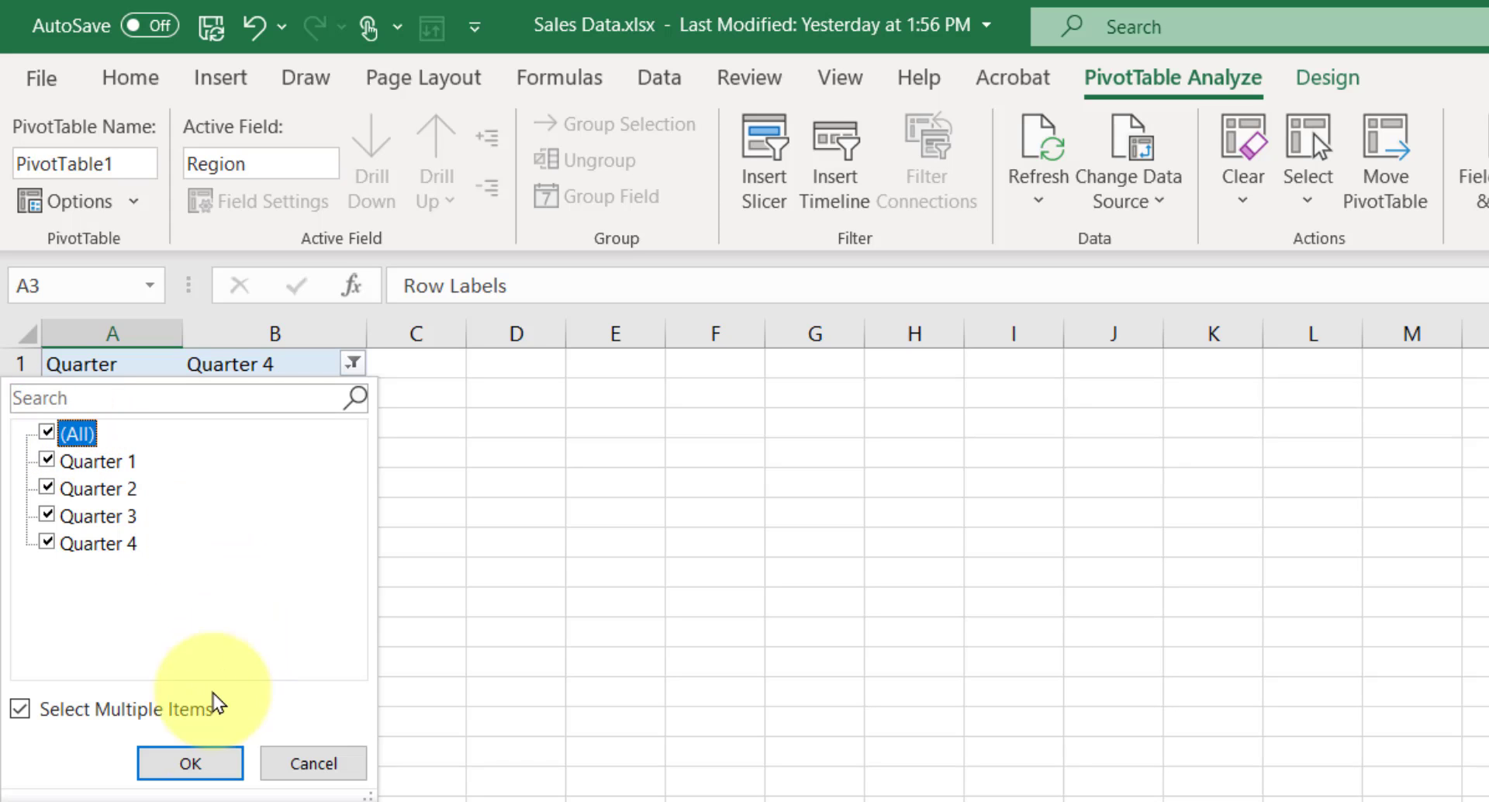
left_click(190, 763)
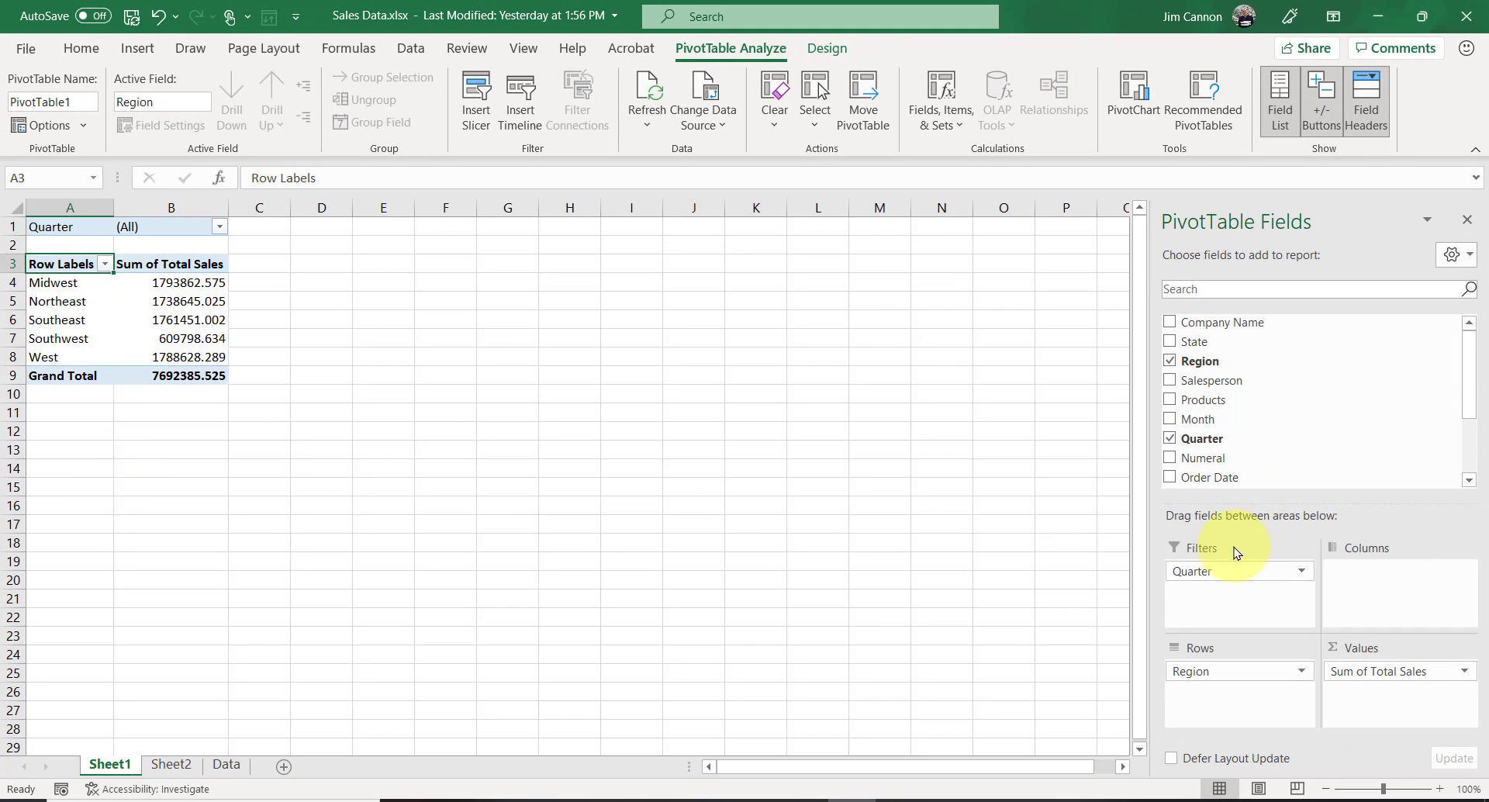
left_click_drag(1230, 571, 1373, 574)
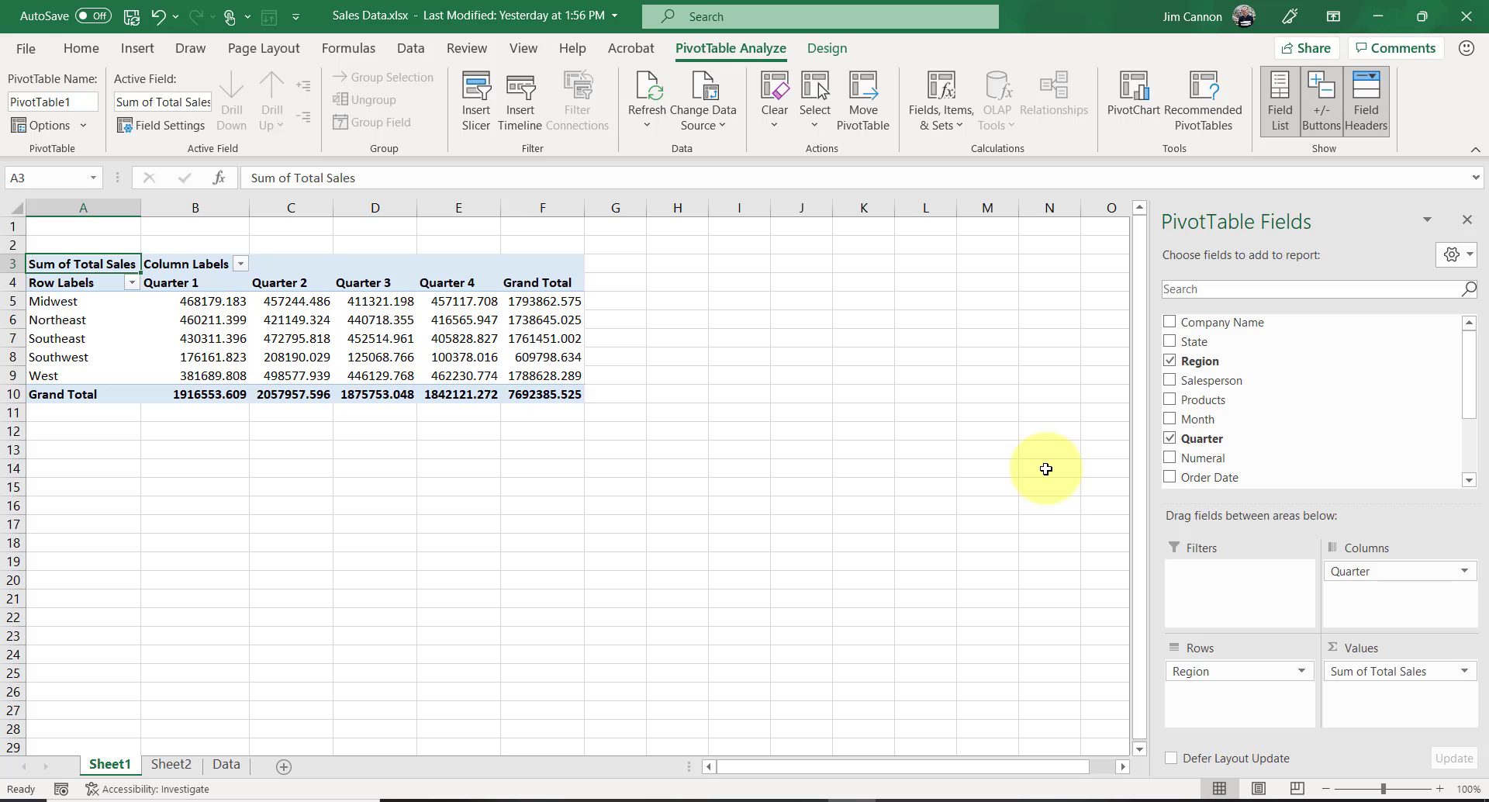
- Move the Products field from rows to columns in the Sheet2 PivotTable
left_click(171, 767)
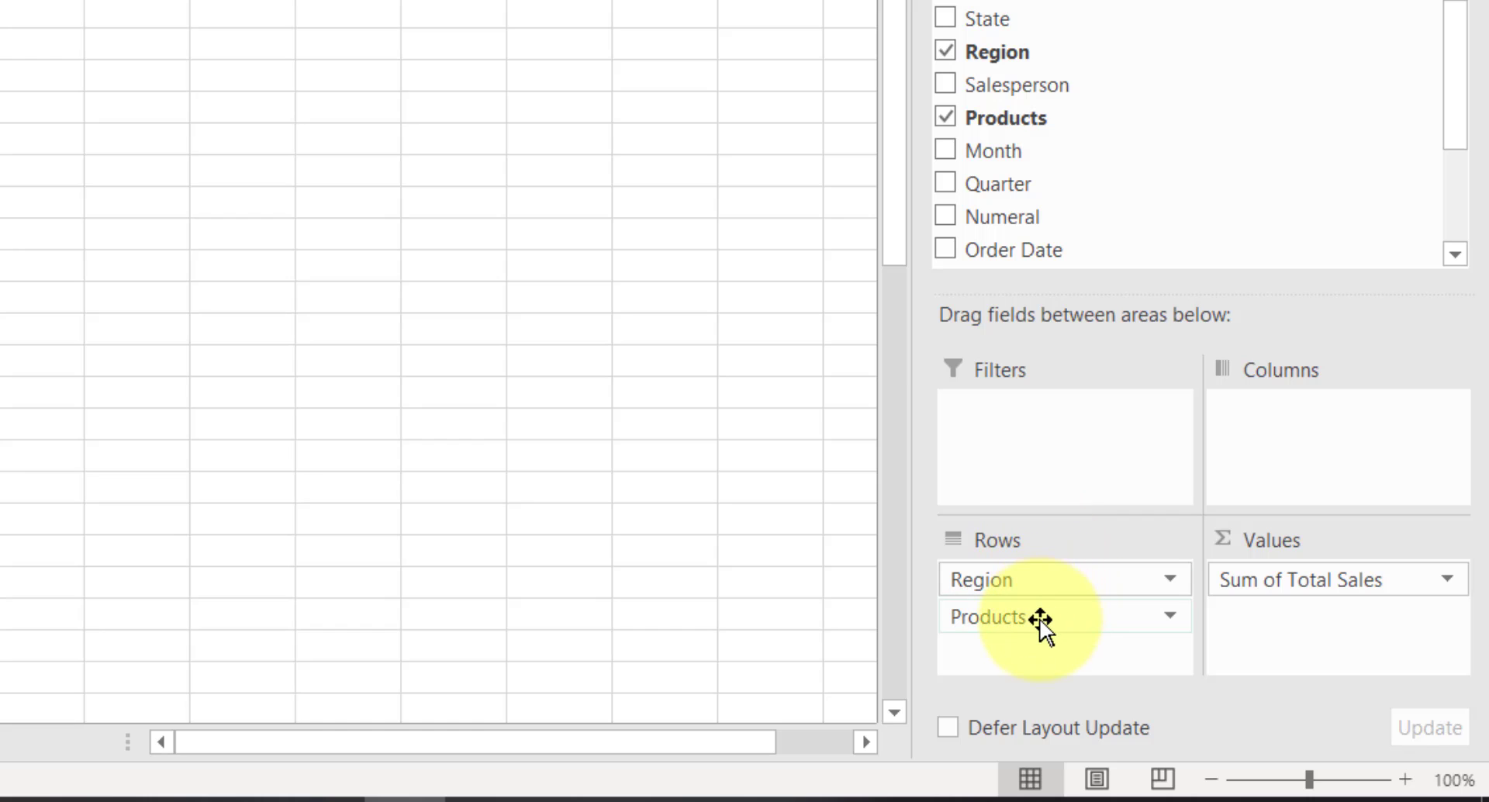
left_click_drag(1041, 621, 1296, 441)
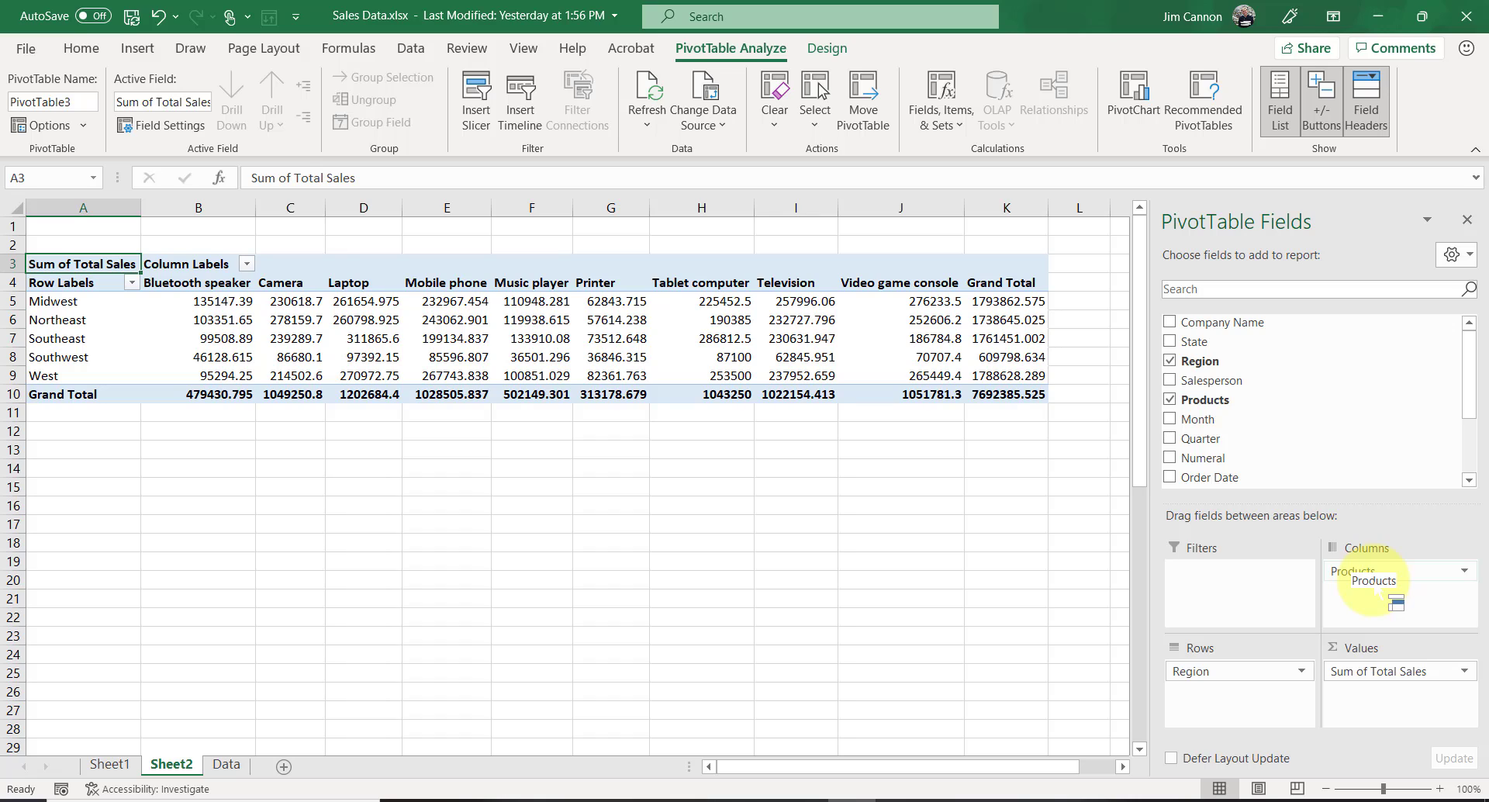
- Set the number format of the Sum of Total Sales values to Currency with $ symbol and 0 decimal places
left_click(1466, 671)
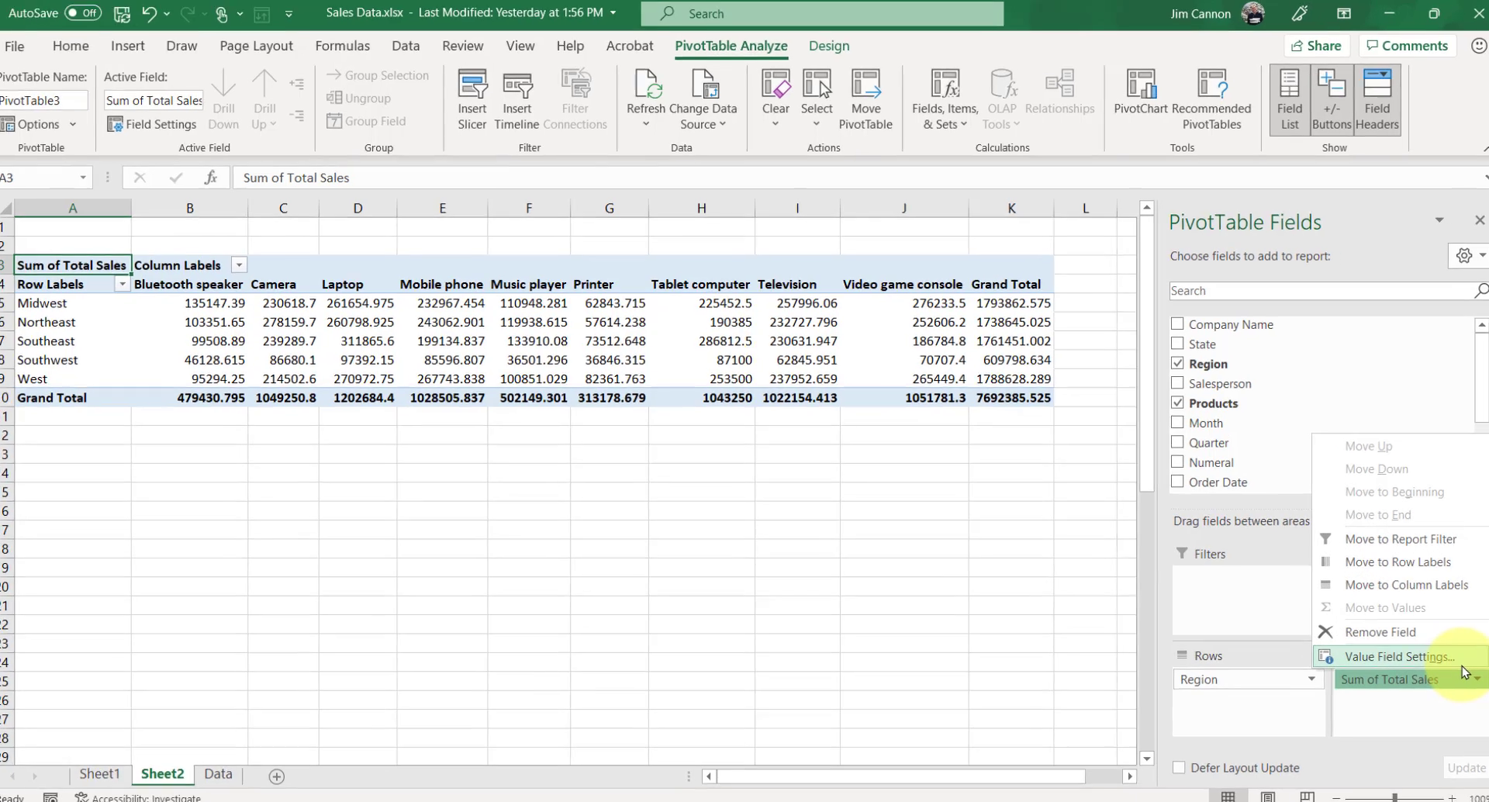
left_click(1397, 650)
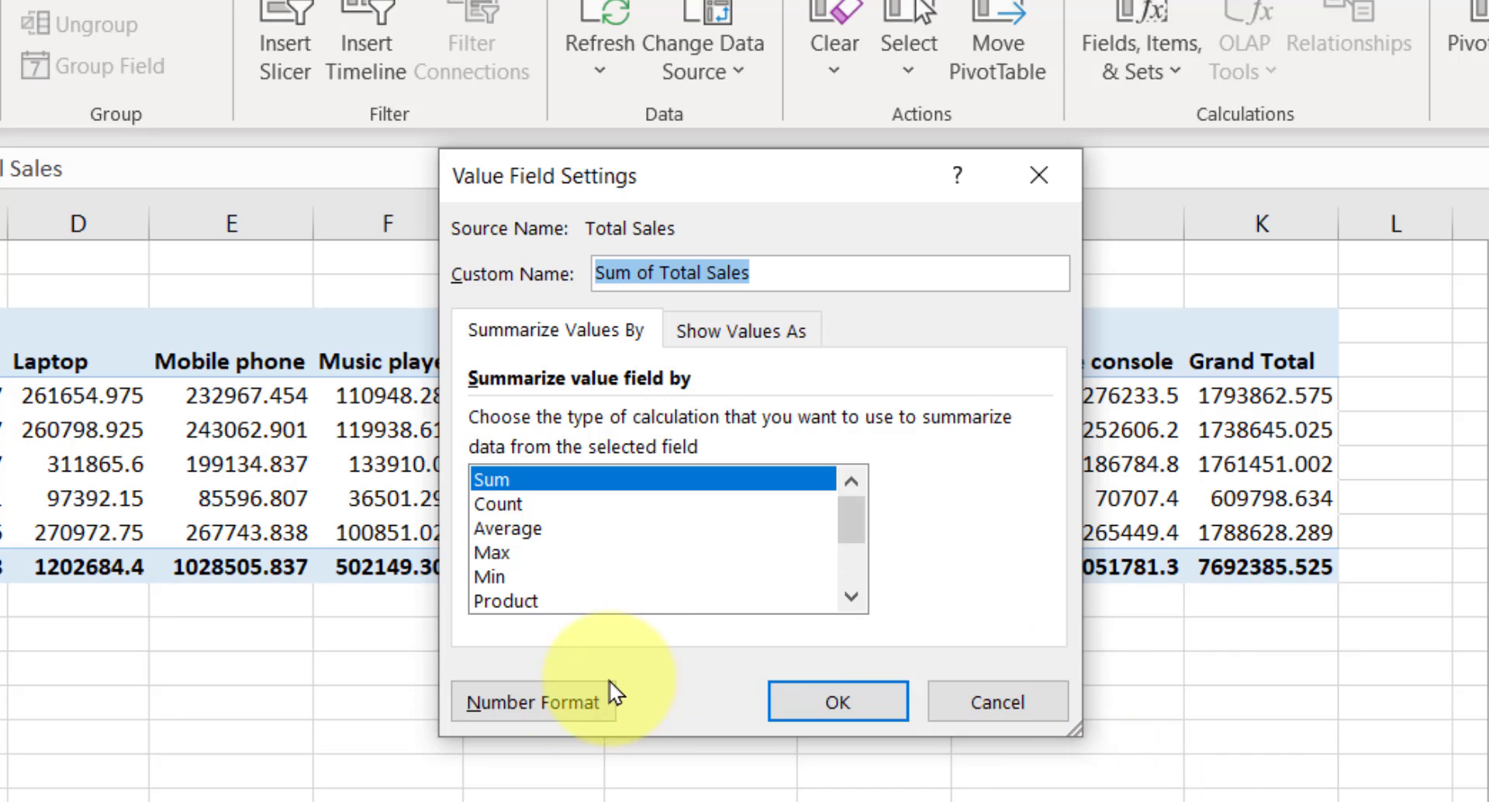
left_click(581, 695)
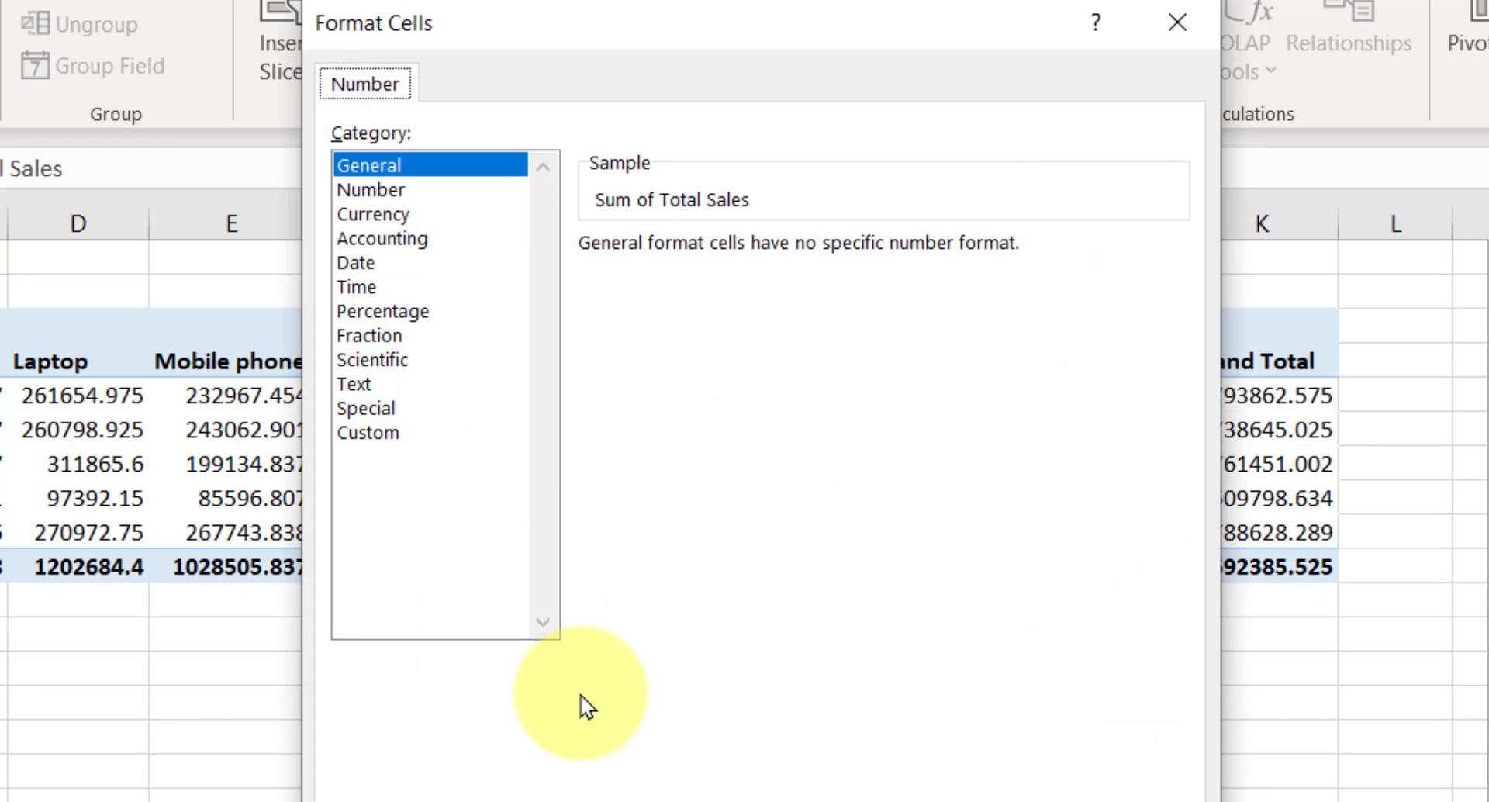
left_click(406, 225)
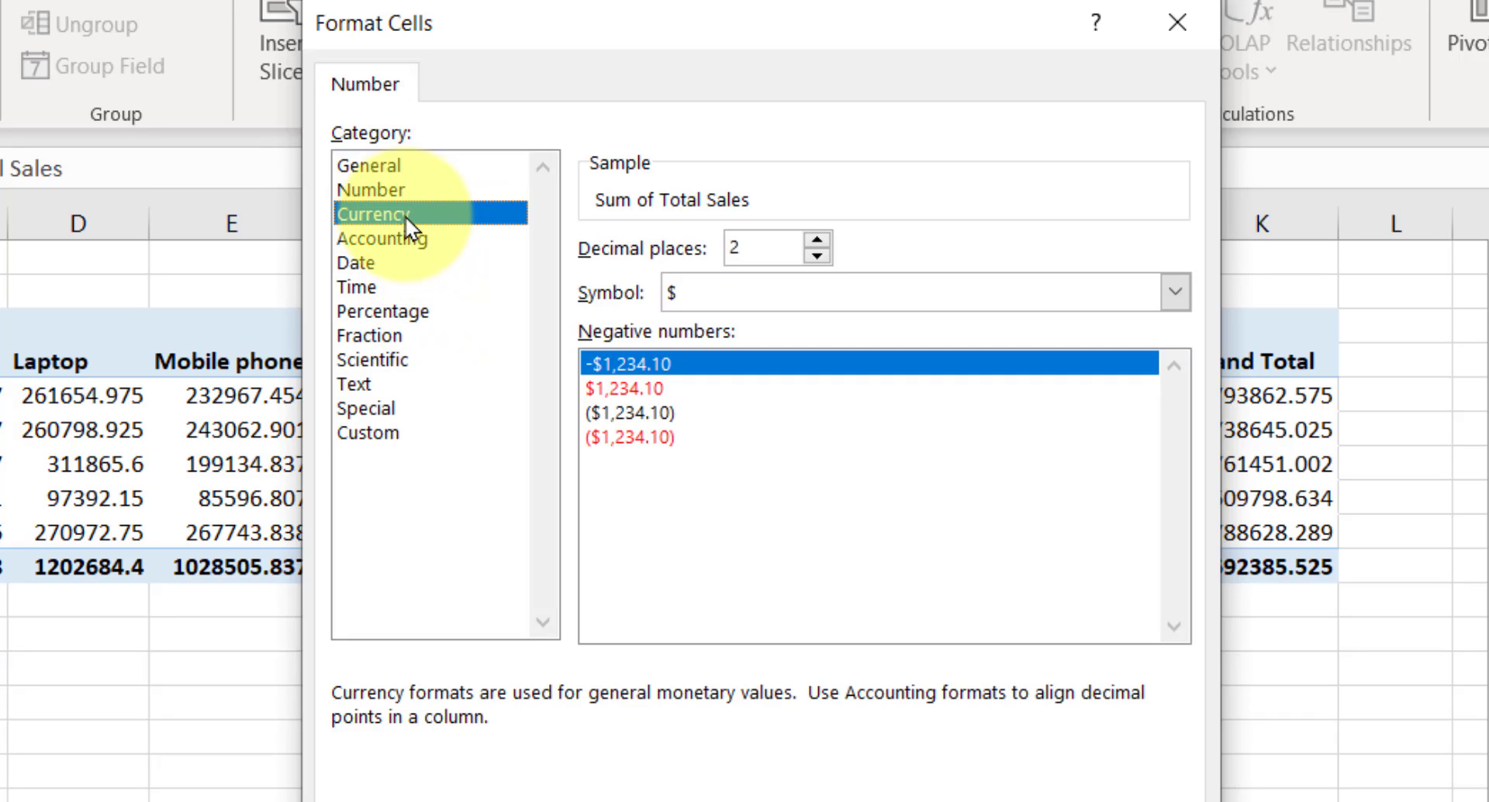
left_click(817, 255)
left_click(817, 256)
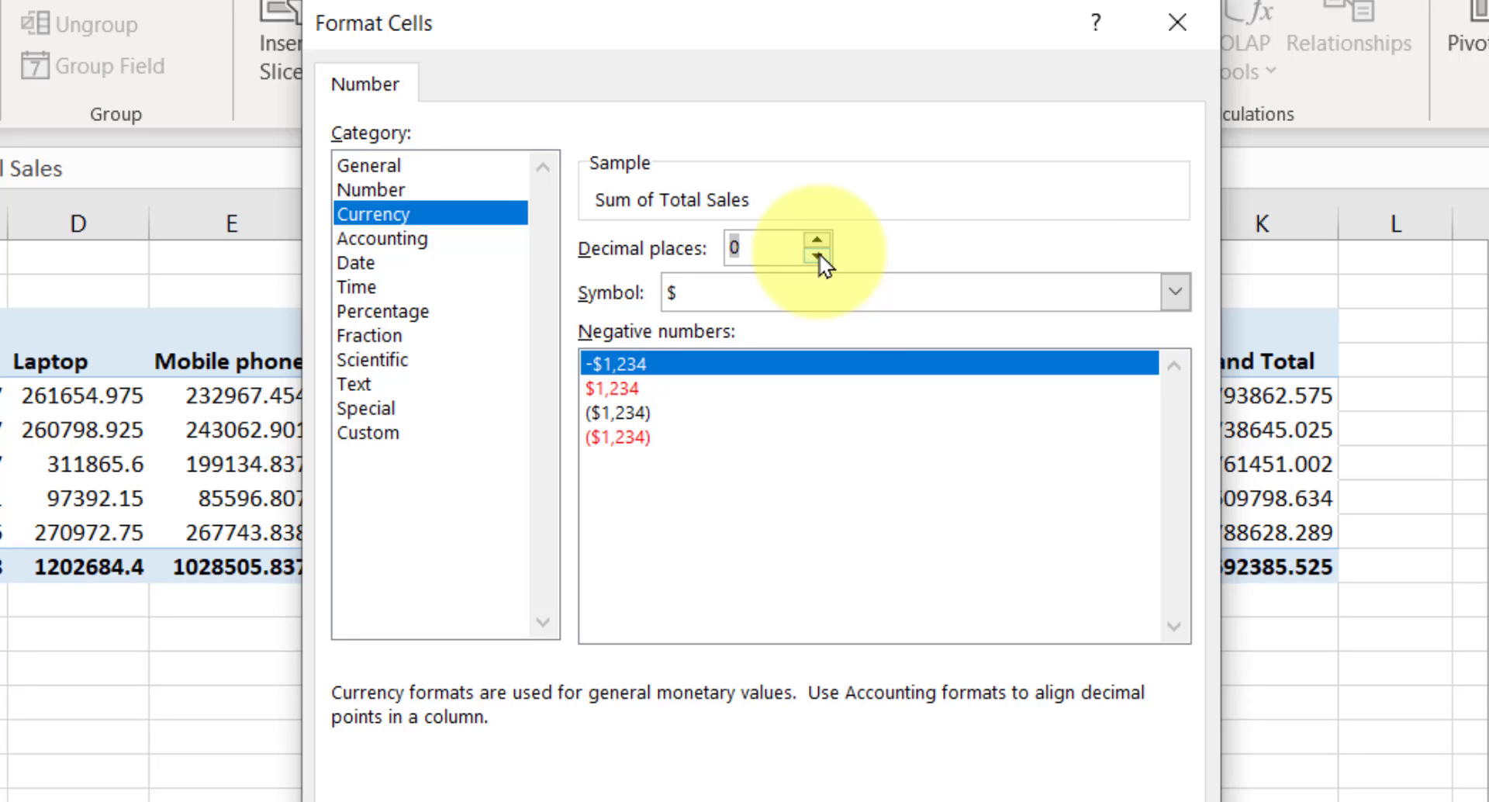
left_click(946, 789)
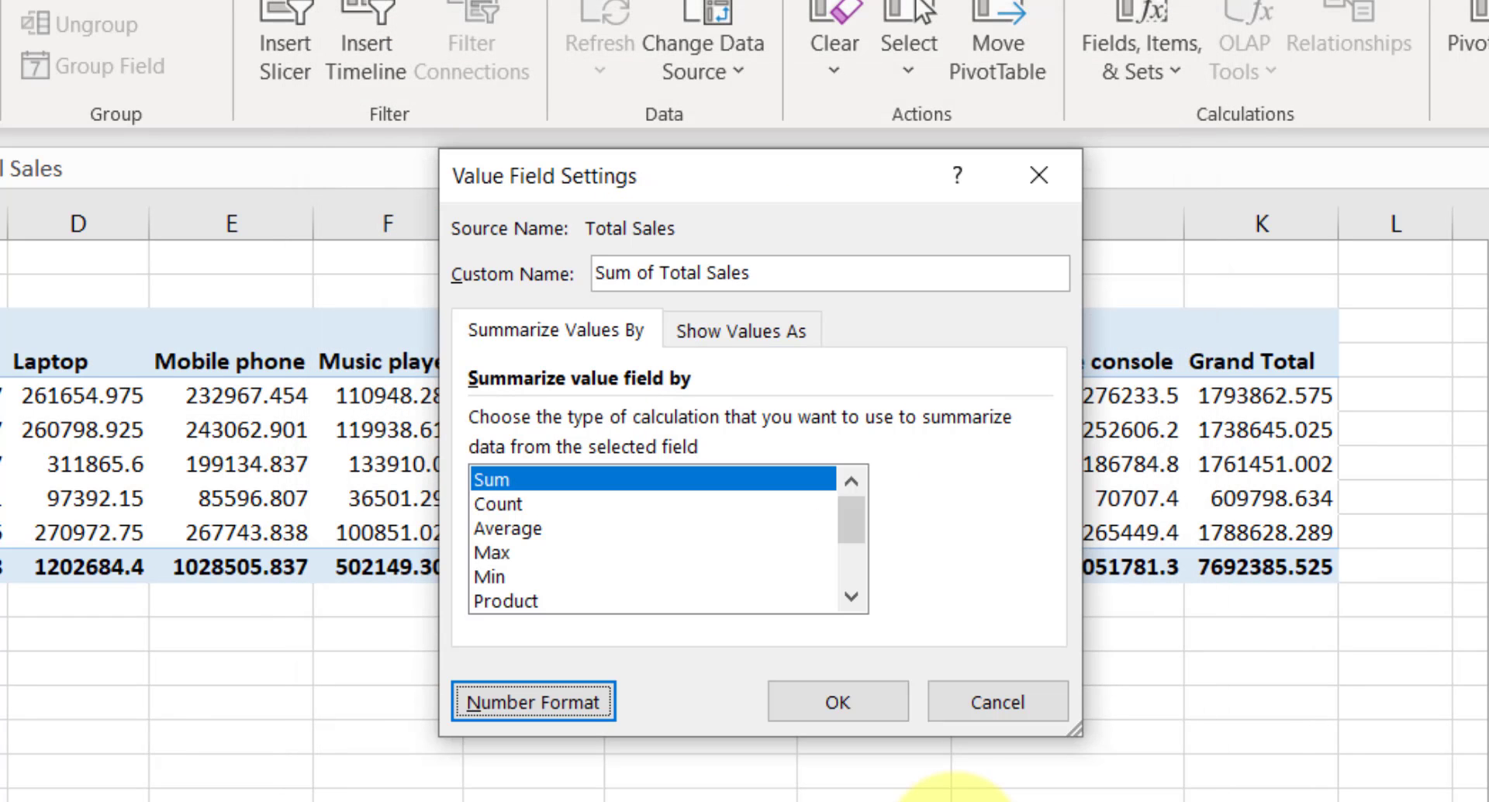
left_click(882, 703)
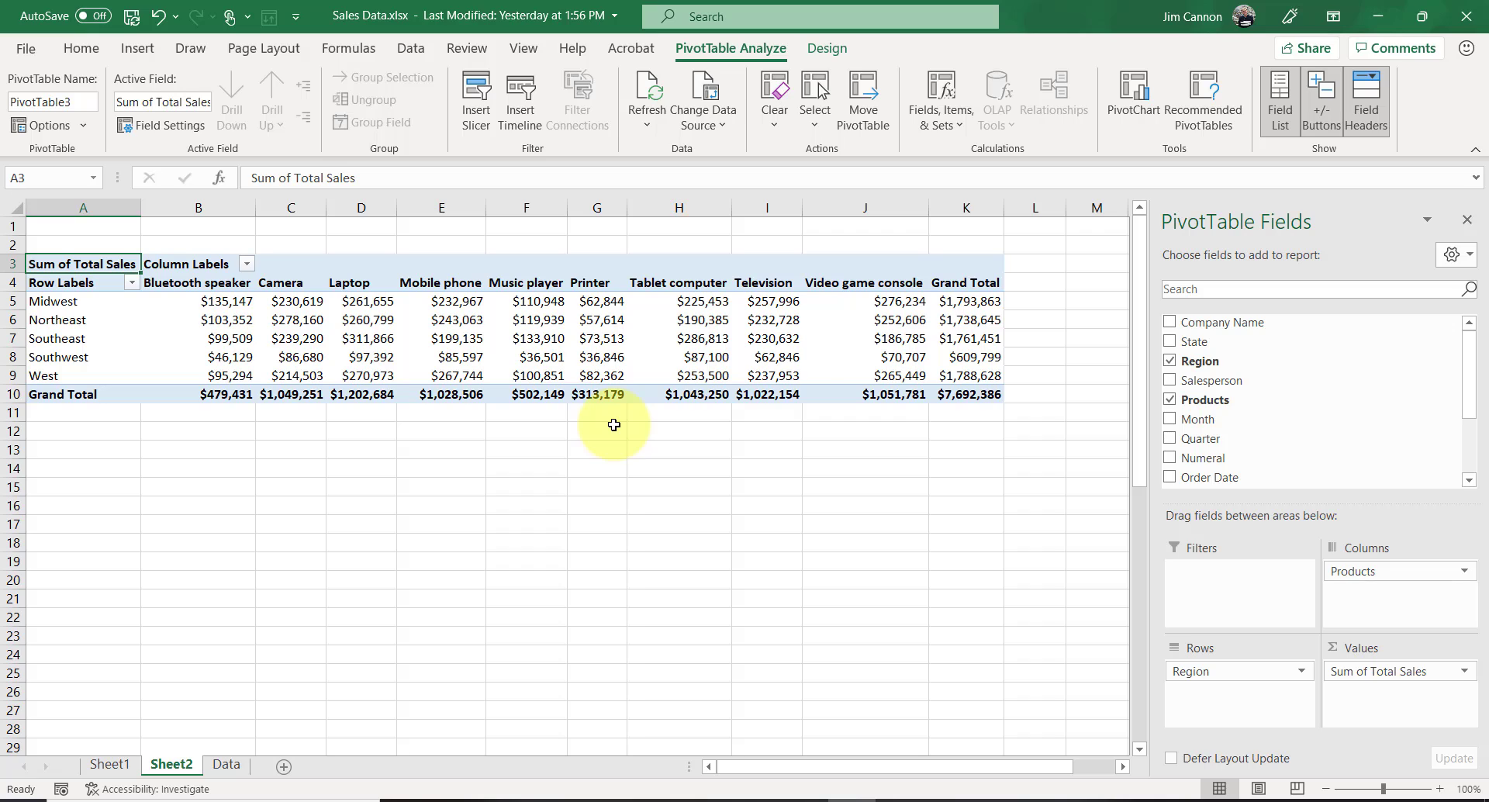
- Sort the PivotTable's regions by the Grand Total column from smallest to largest and save the workbook
left_click(968, 300)
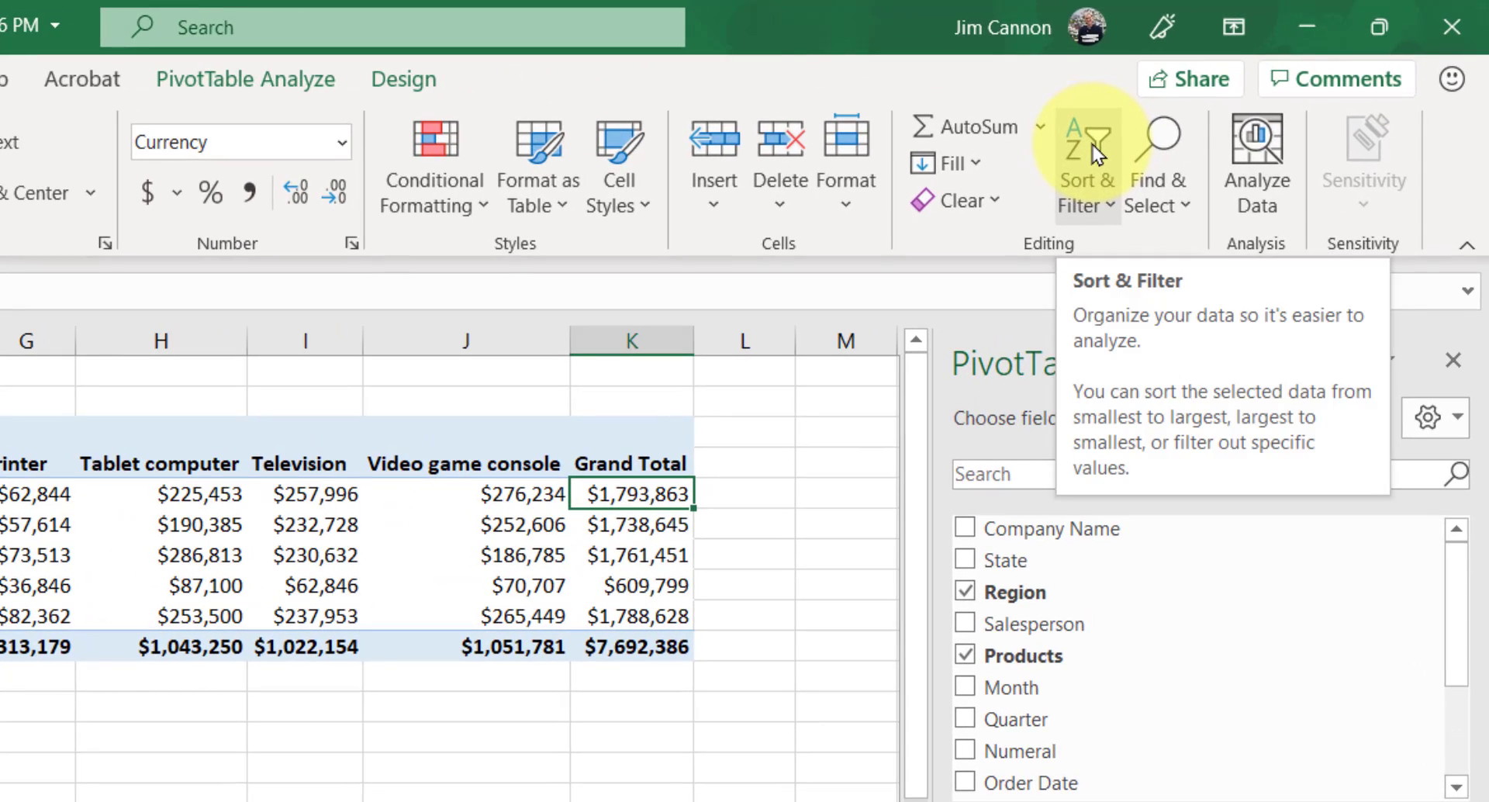
left_click(1096, 151)
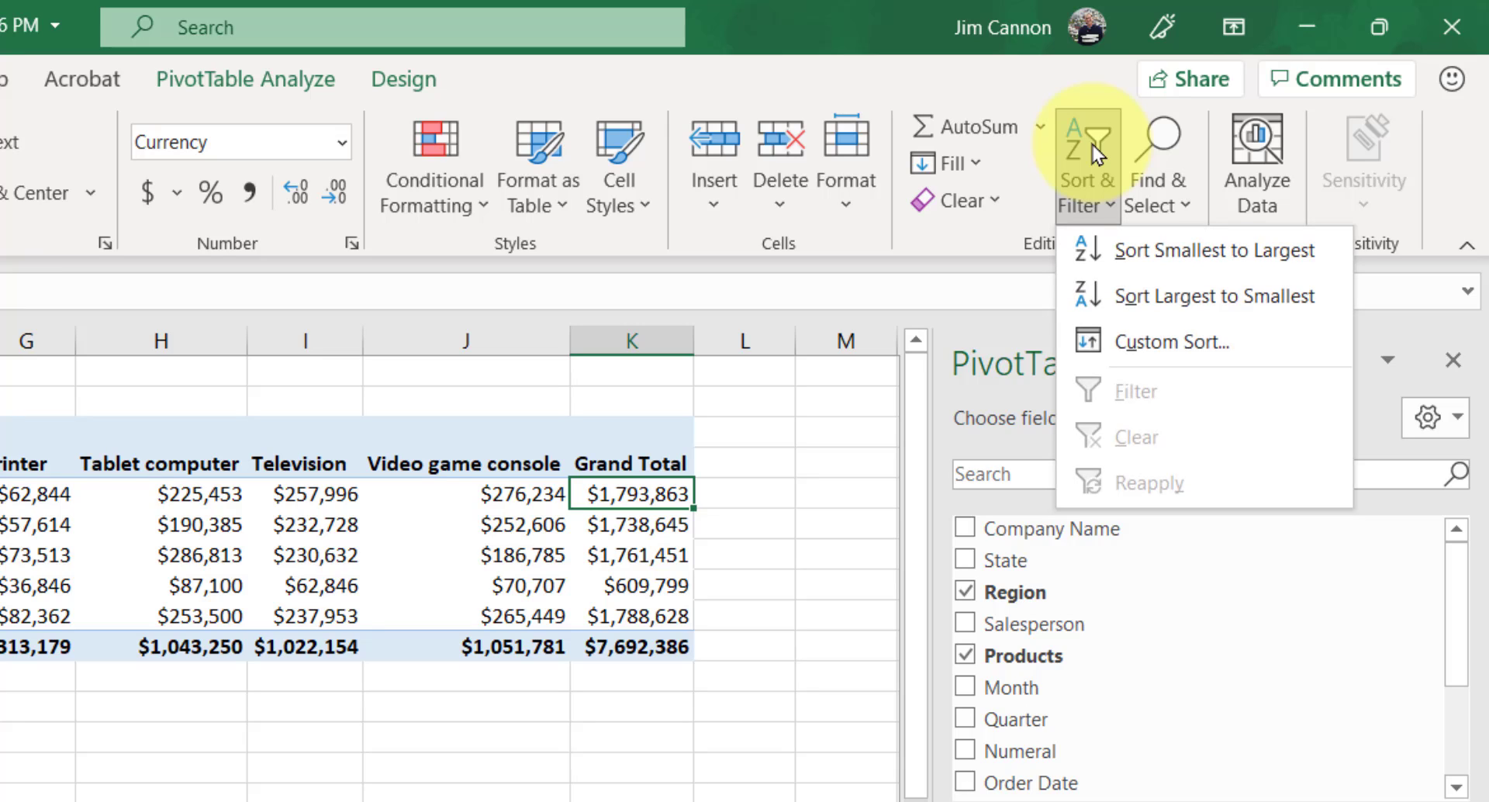
left_click(1145, 263)
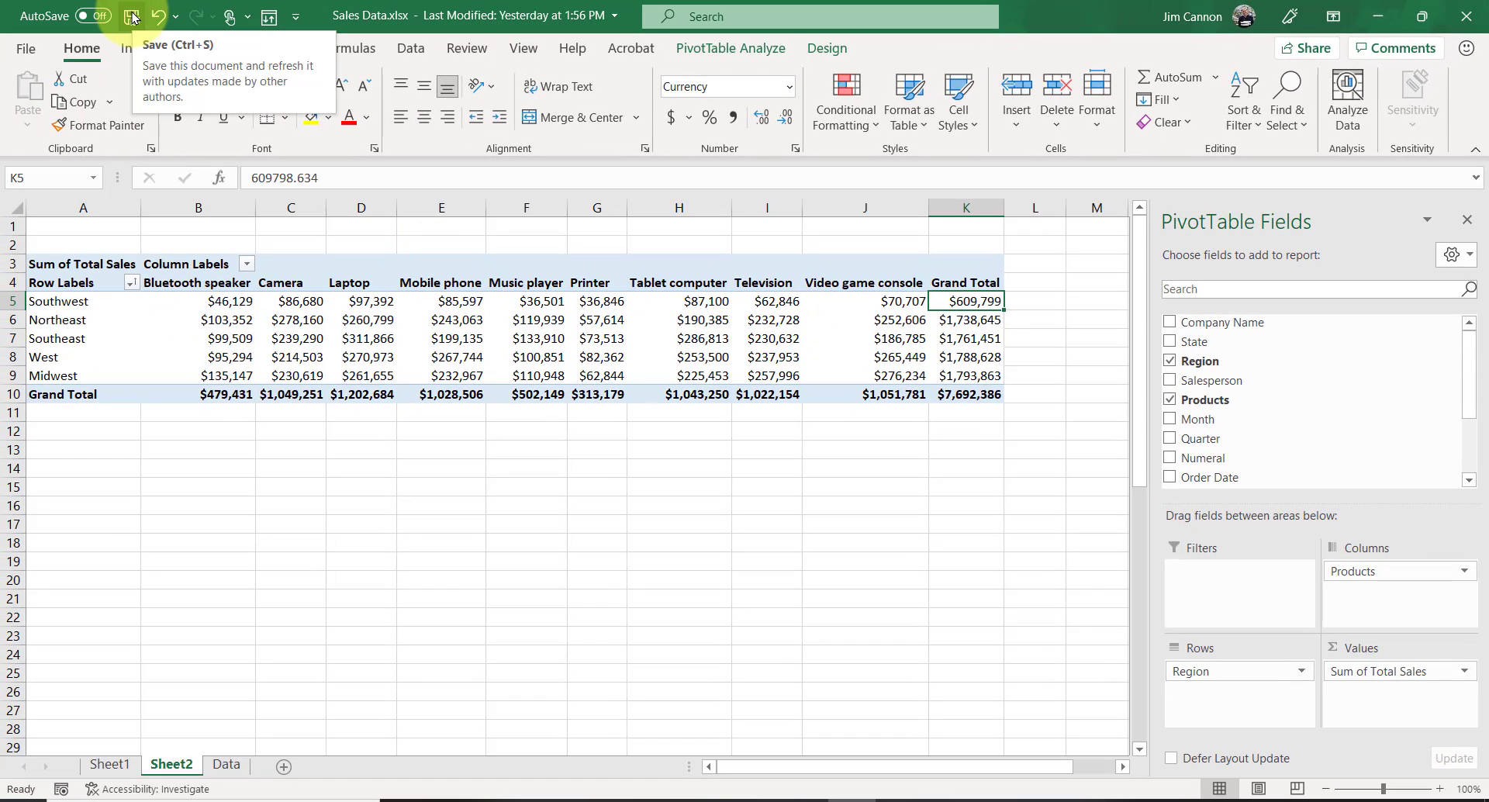
left_click(132, 16)
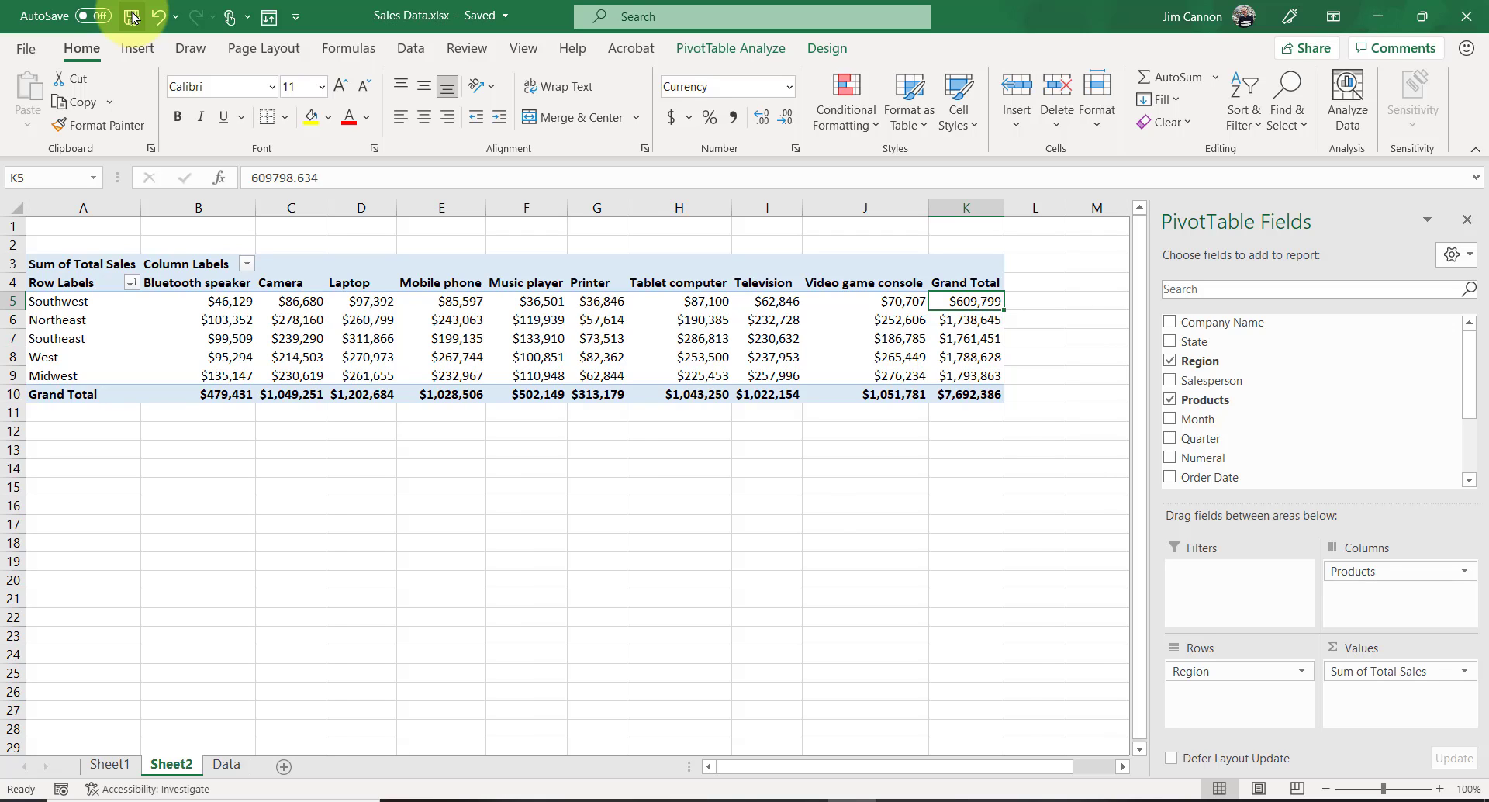
- Return to the Sheet1 worksheet to view its PivotTable of regional sales by quarter
left_click(111, 765)
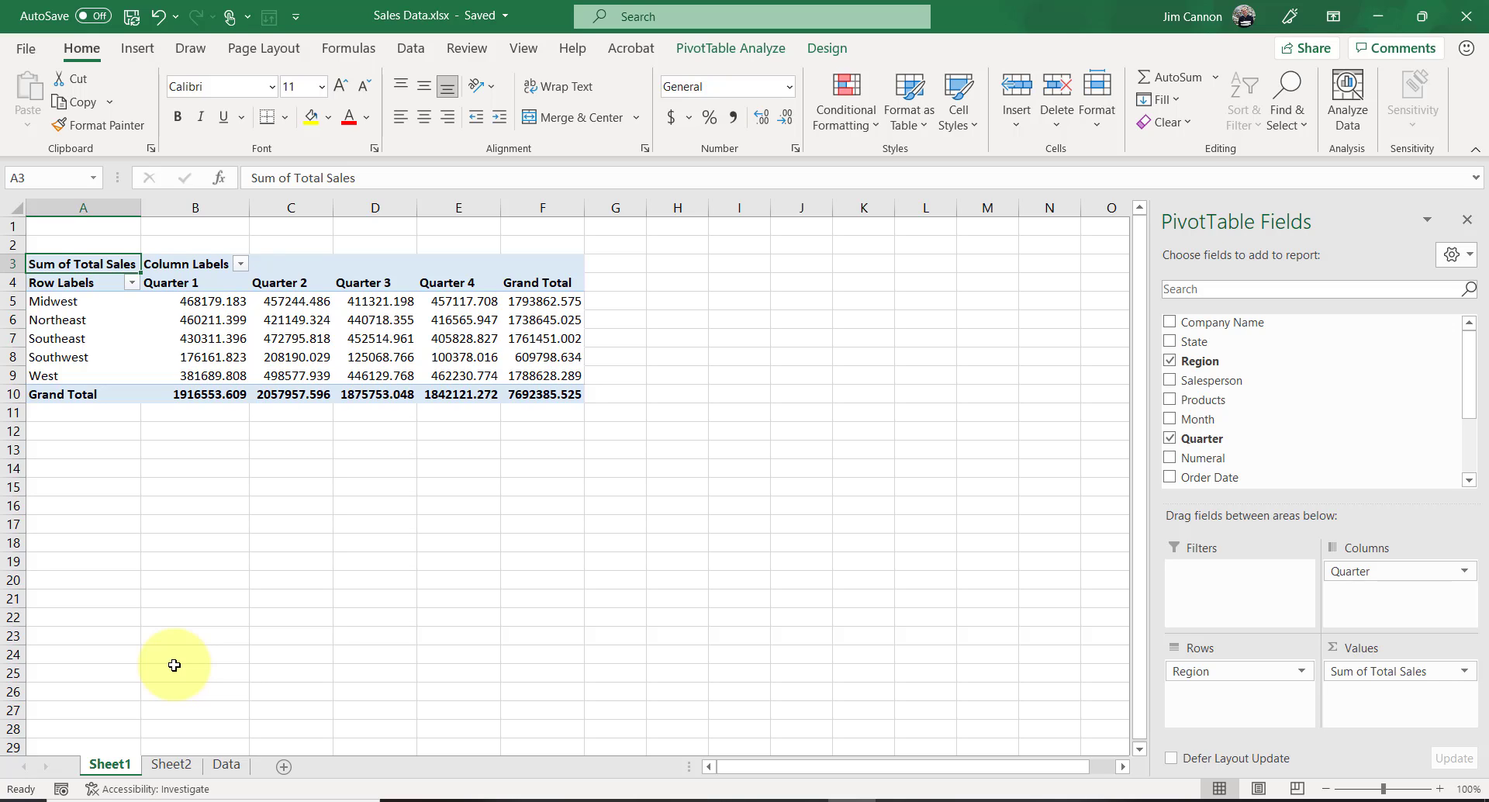
- Insert a 3-D Clustered Column PivotChart from the Sheet1 PivotTable and place it beside the table
left_click(734, 47)
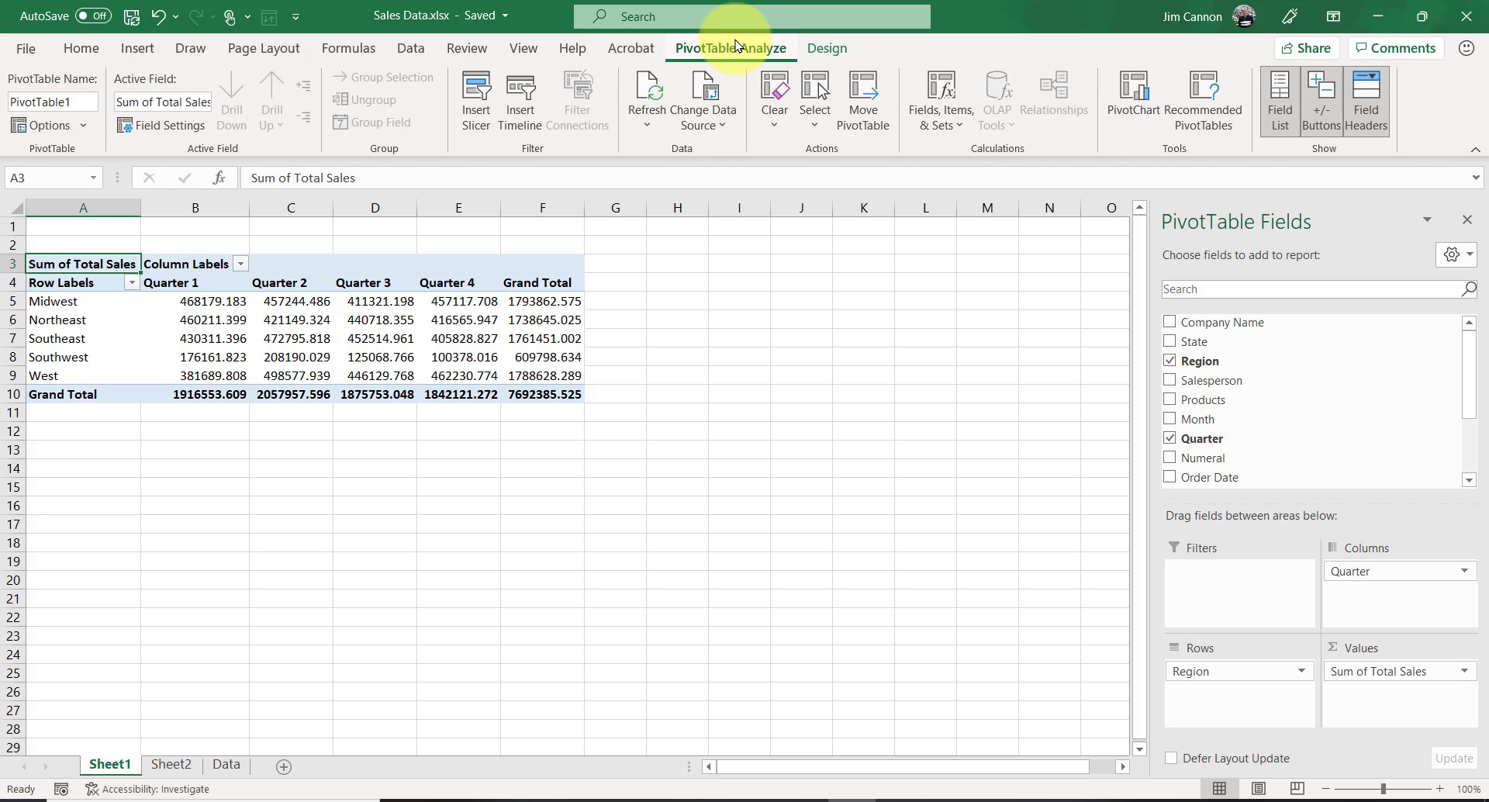
left_click(1131, 109)
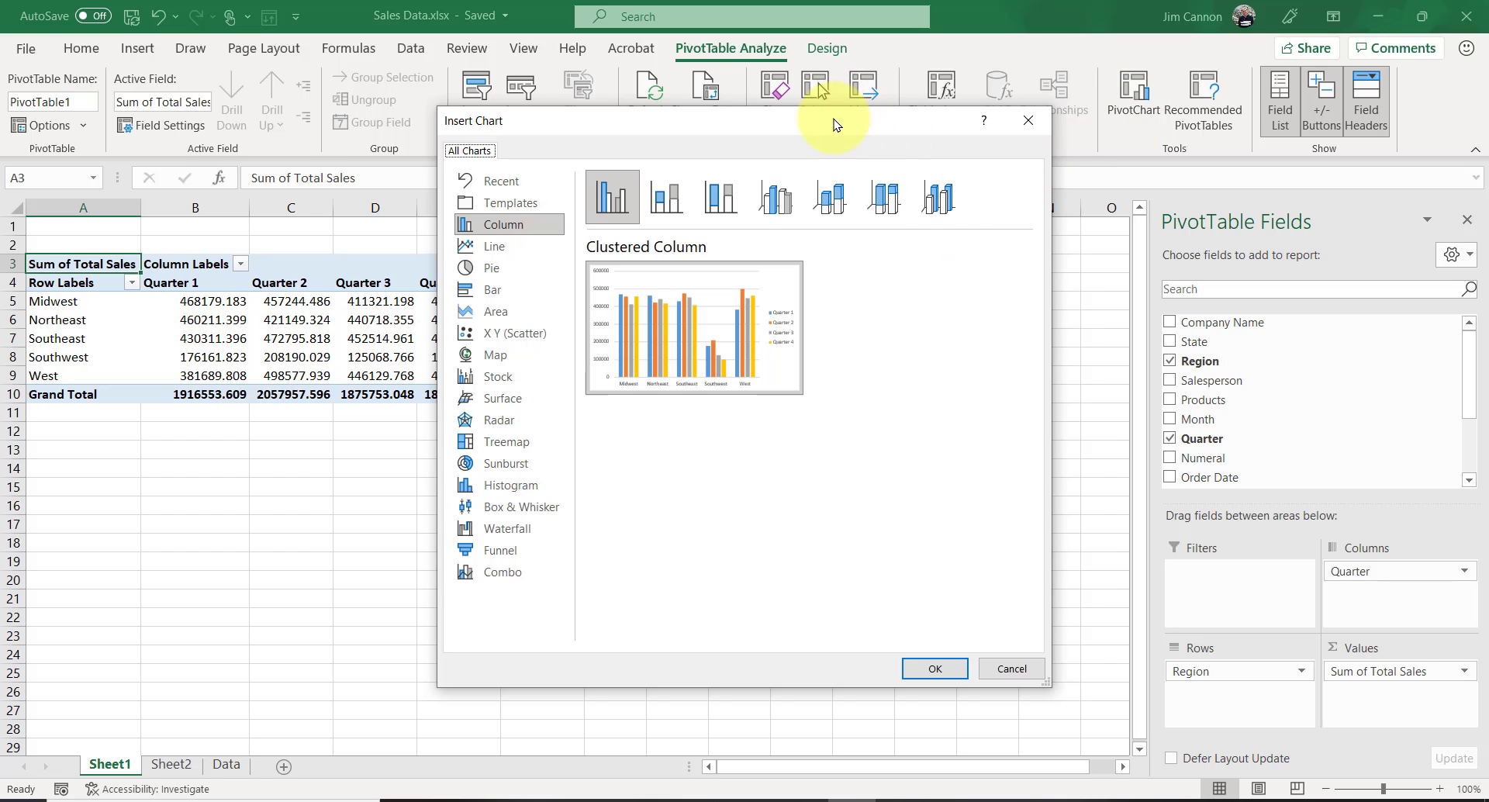
left_click_drag(836, 124, 1035, 162)
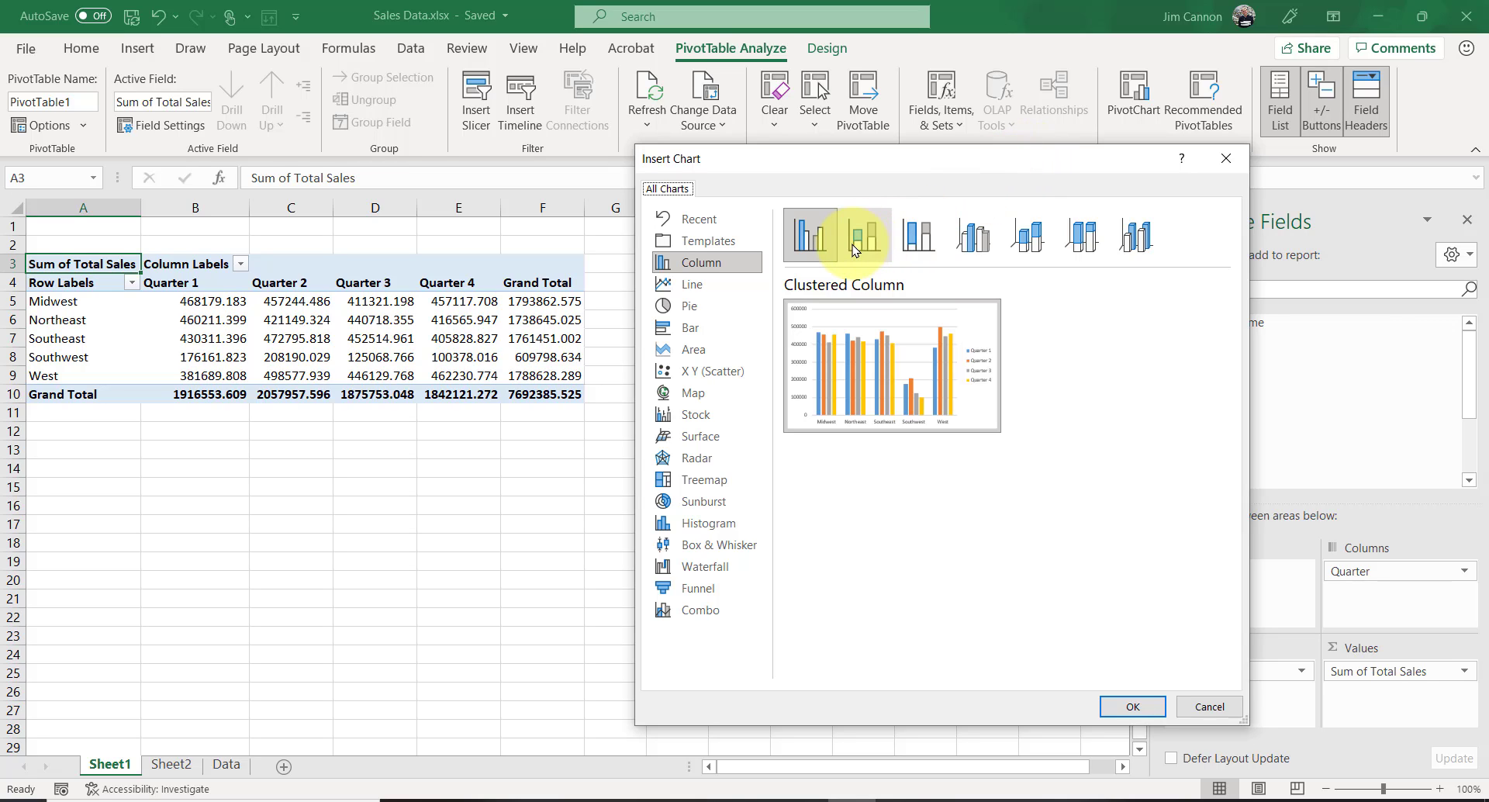
left_click(964, 249)
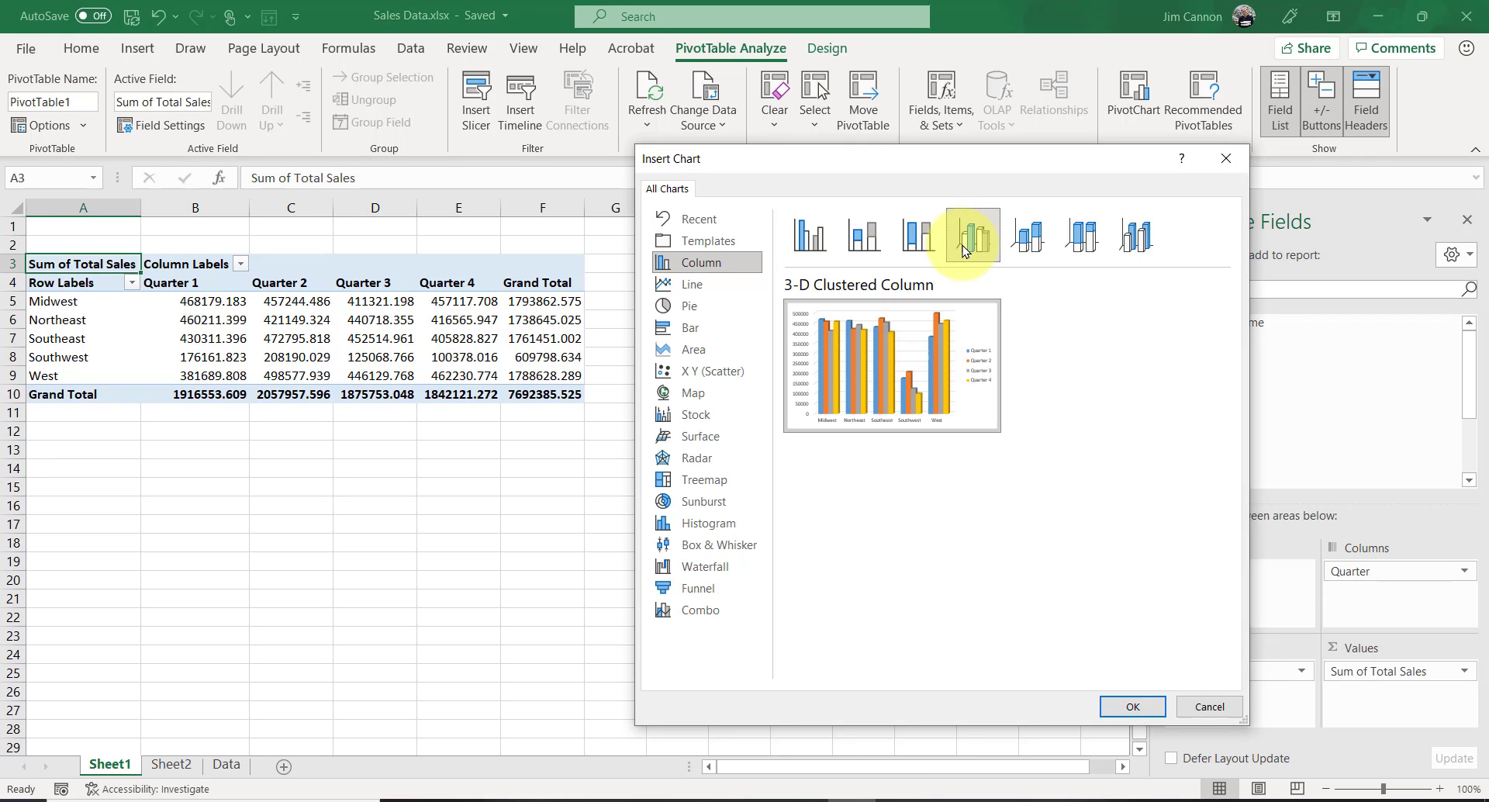
left_click(1132, 706)
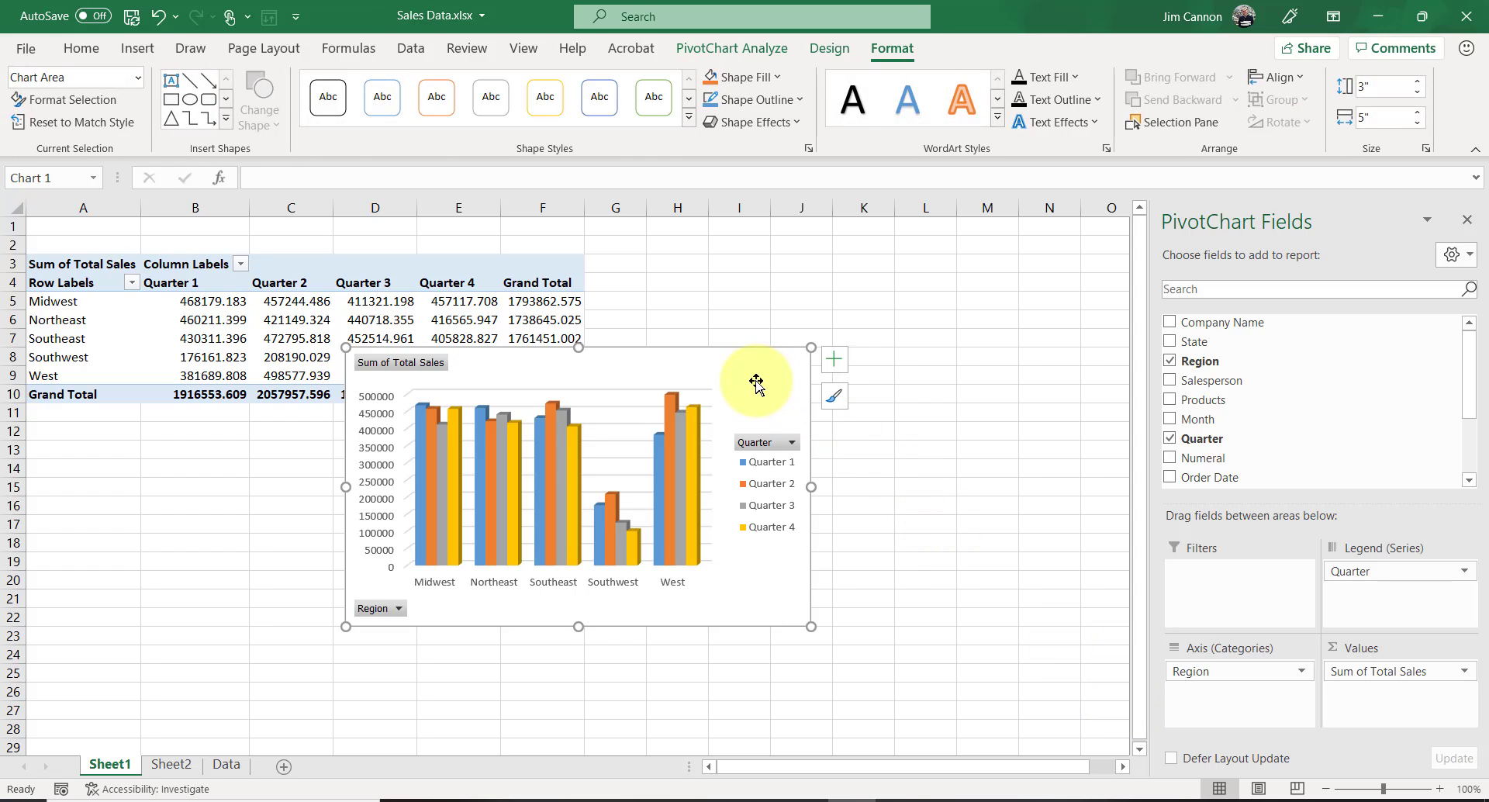
left_click_drag(755, 380, 1012, 315)
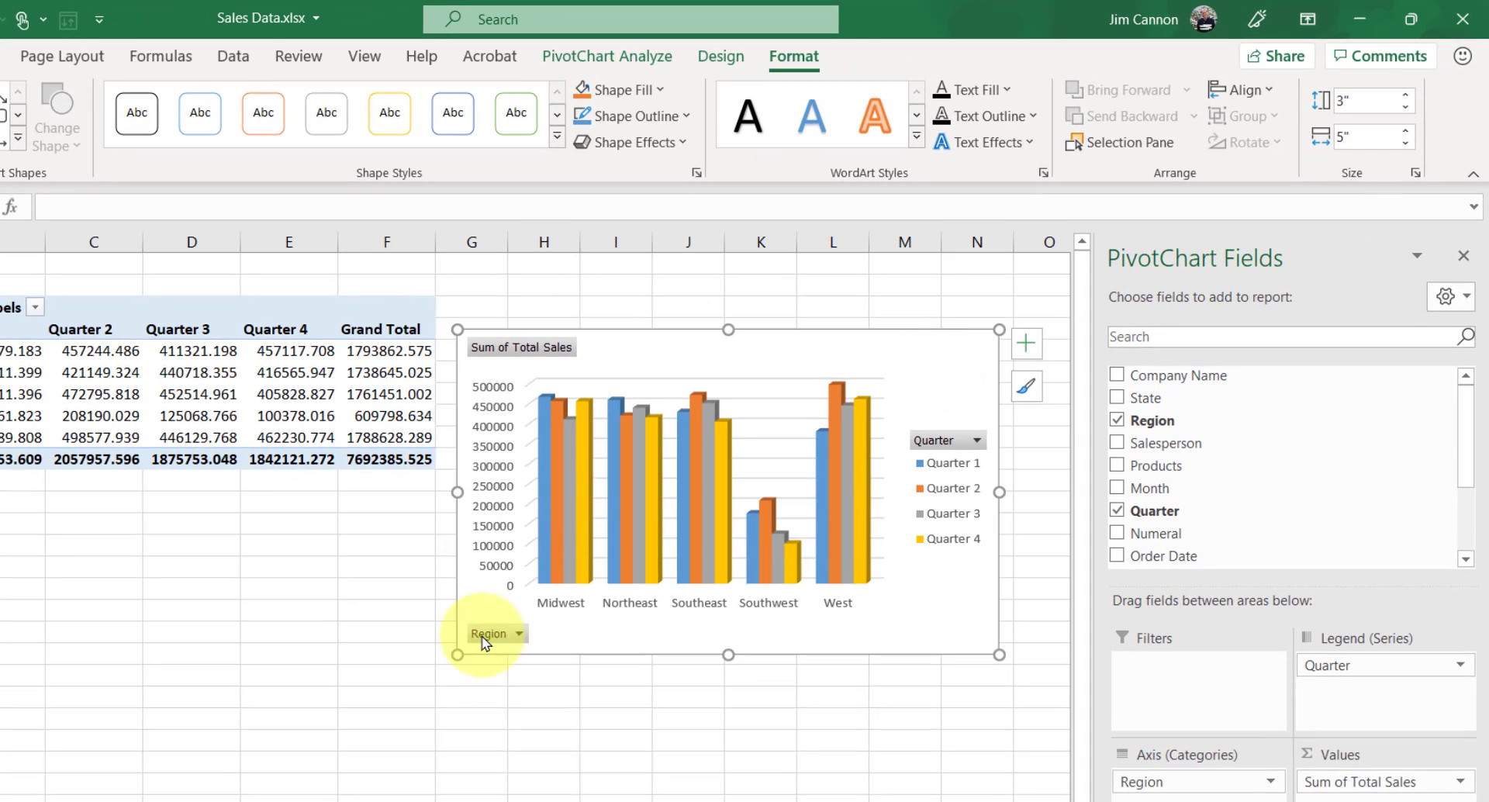
- Filter the Sheet1 PivotChart's Region field to show only Southwest
left_click(483, 637)
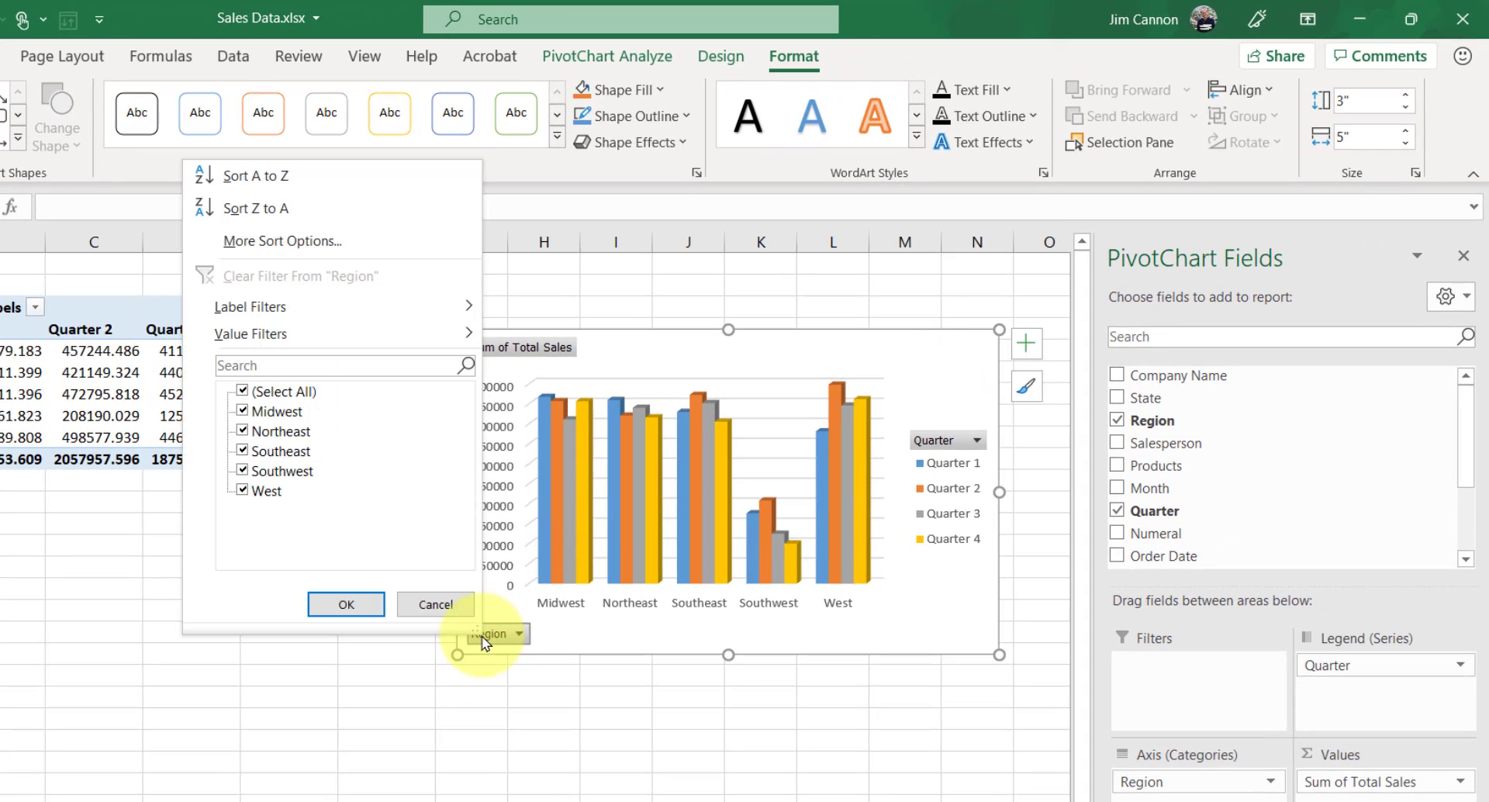
left_click(244, 392)
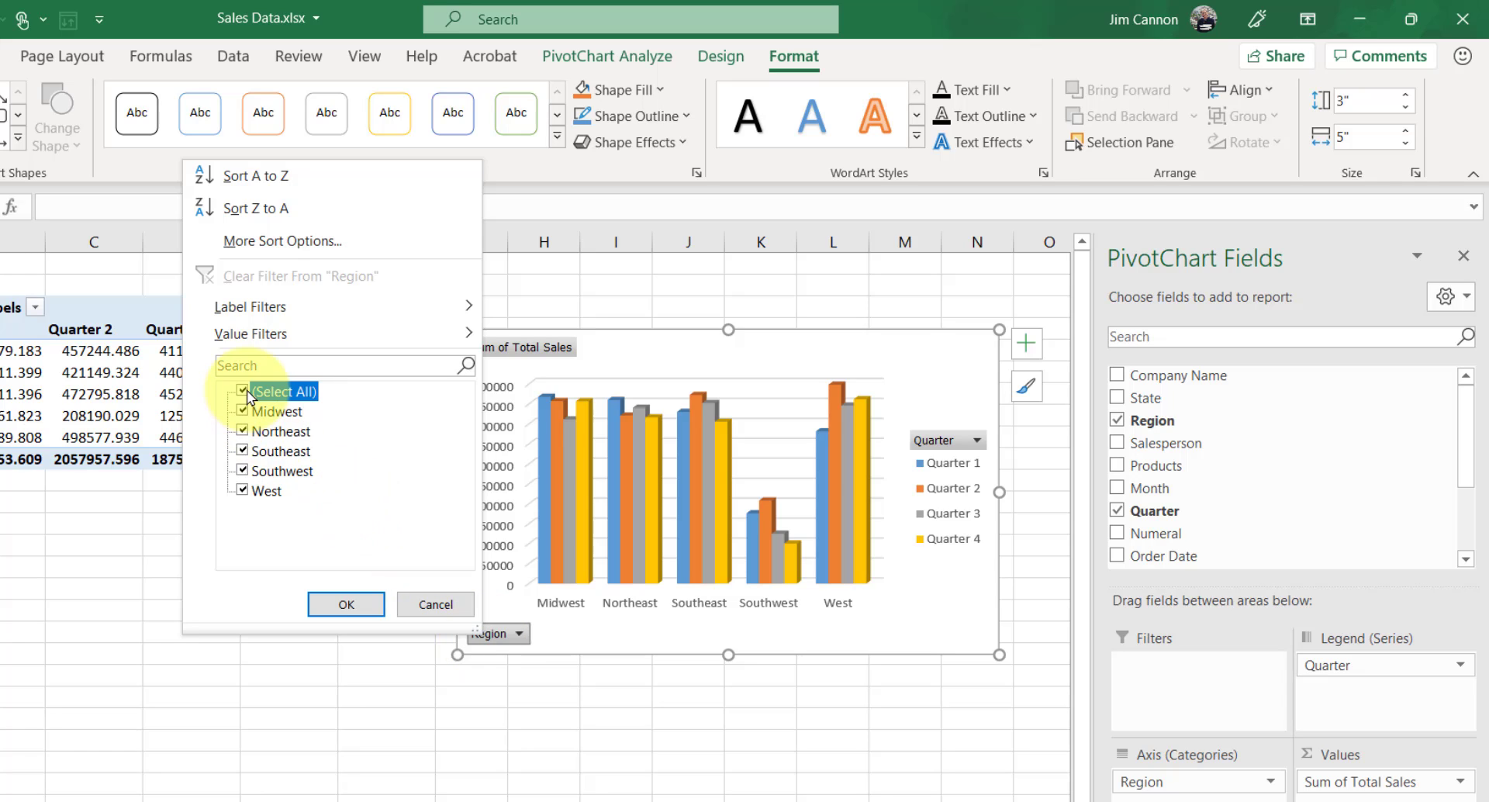
left_click(243, 470)
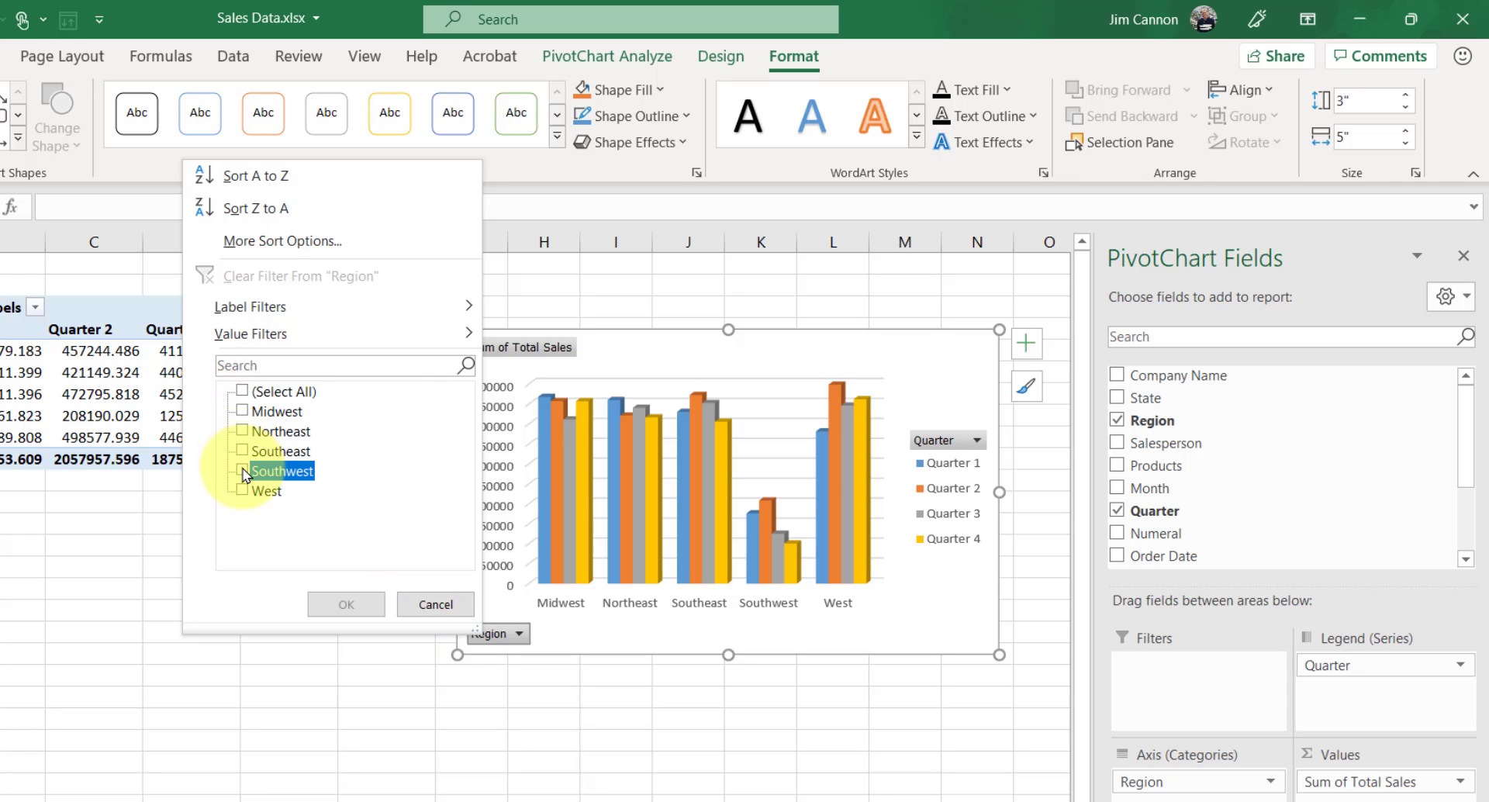
left_click(361, 605)
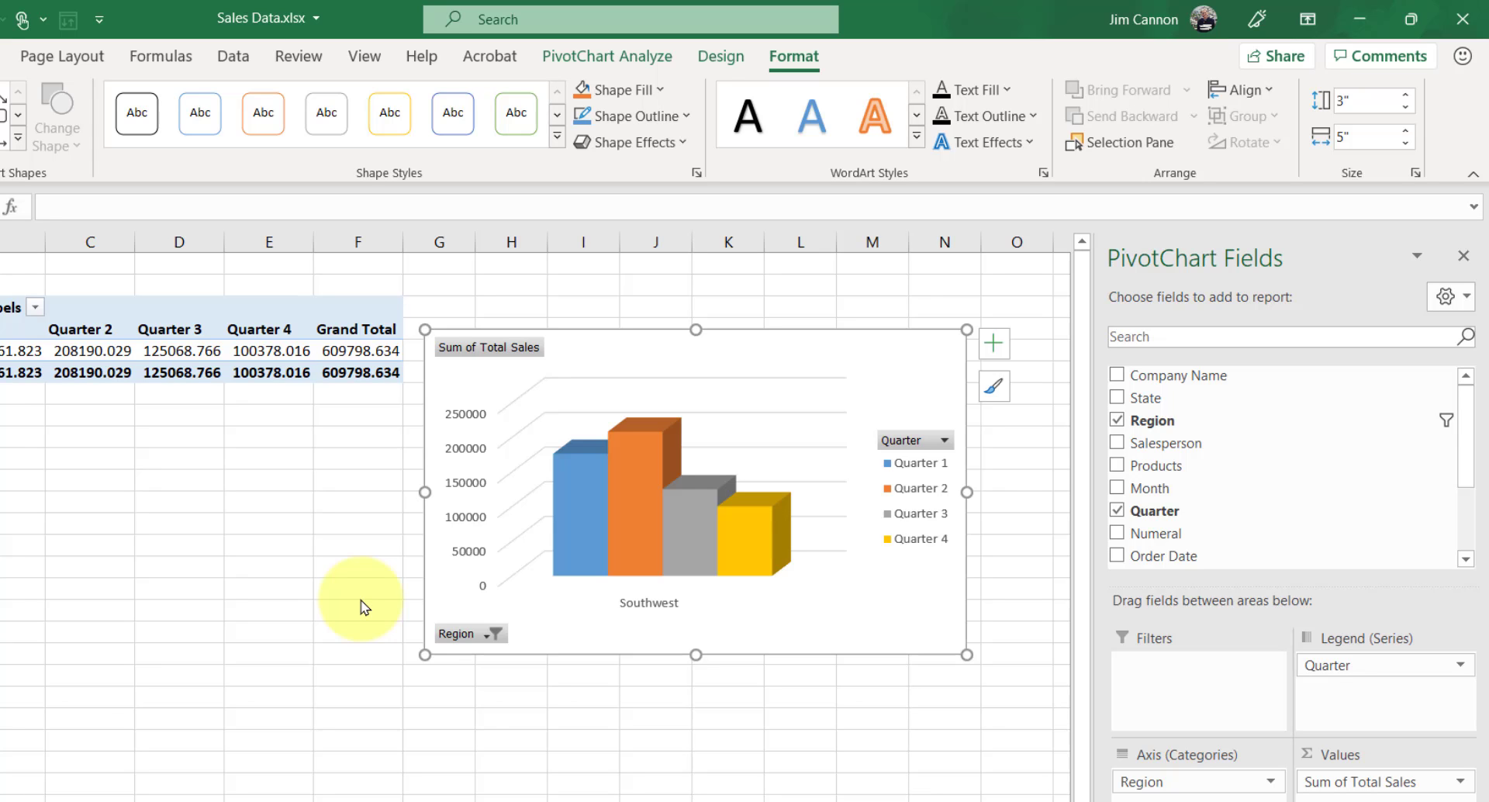
- Insert a 3-D Clustered Column PivotChart from the regional product sales PivotTable on Sheet2
left_click(176, 764)
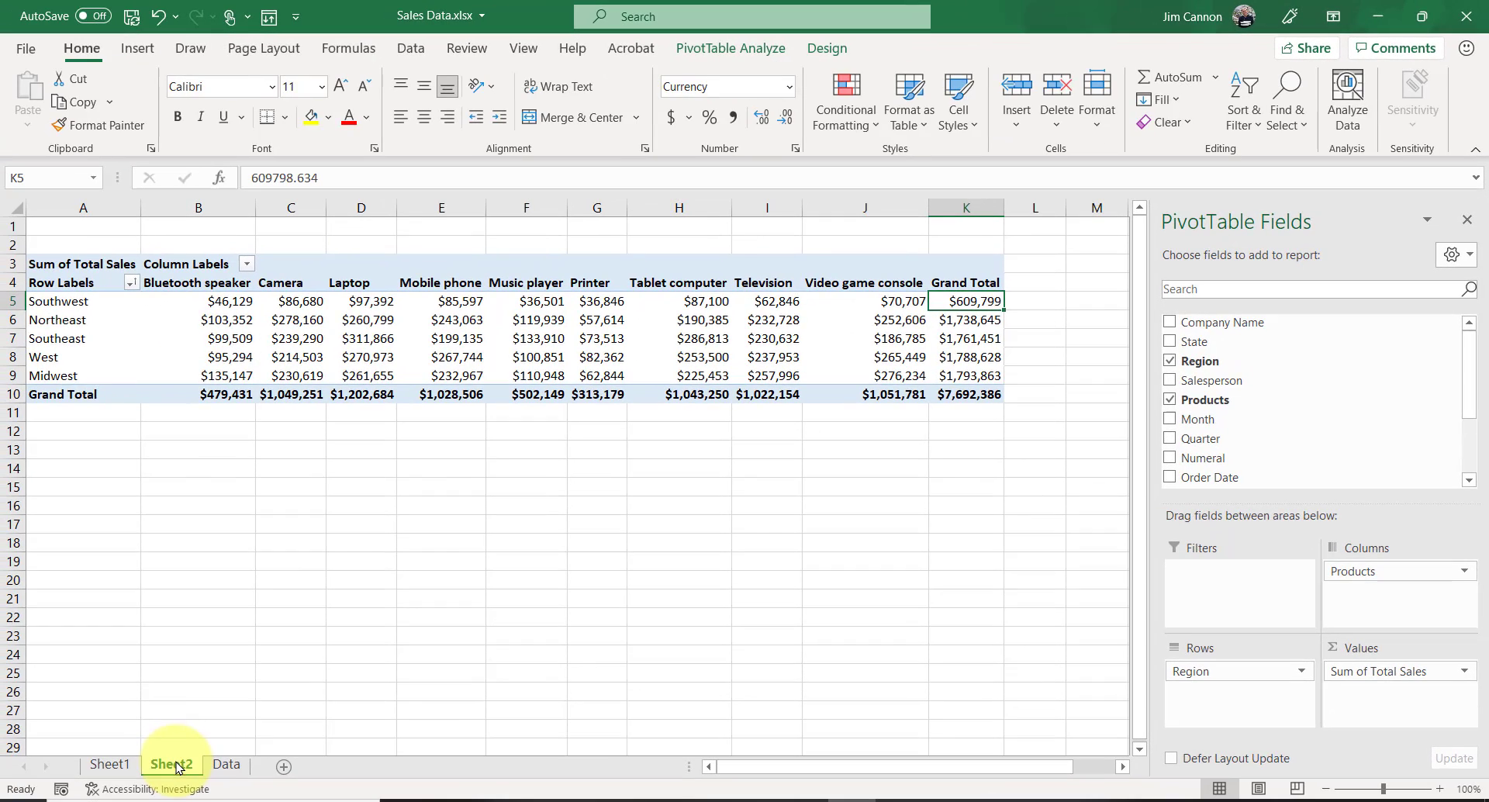
left_click(80, 284)
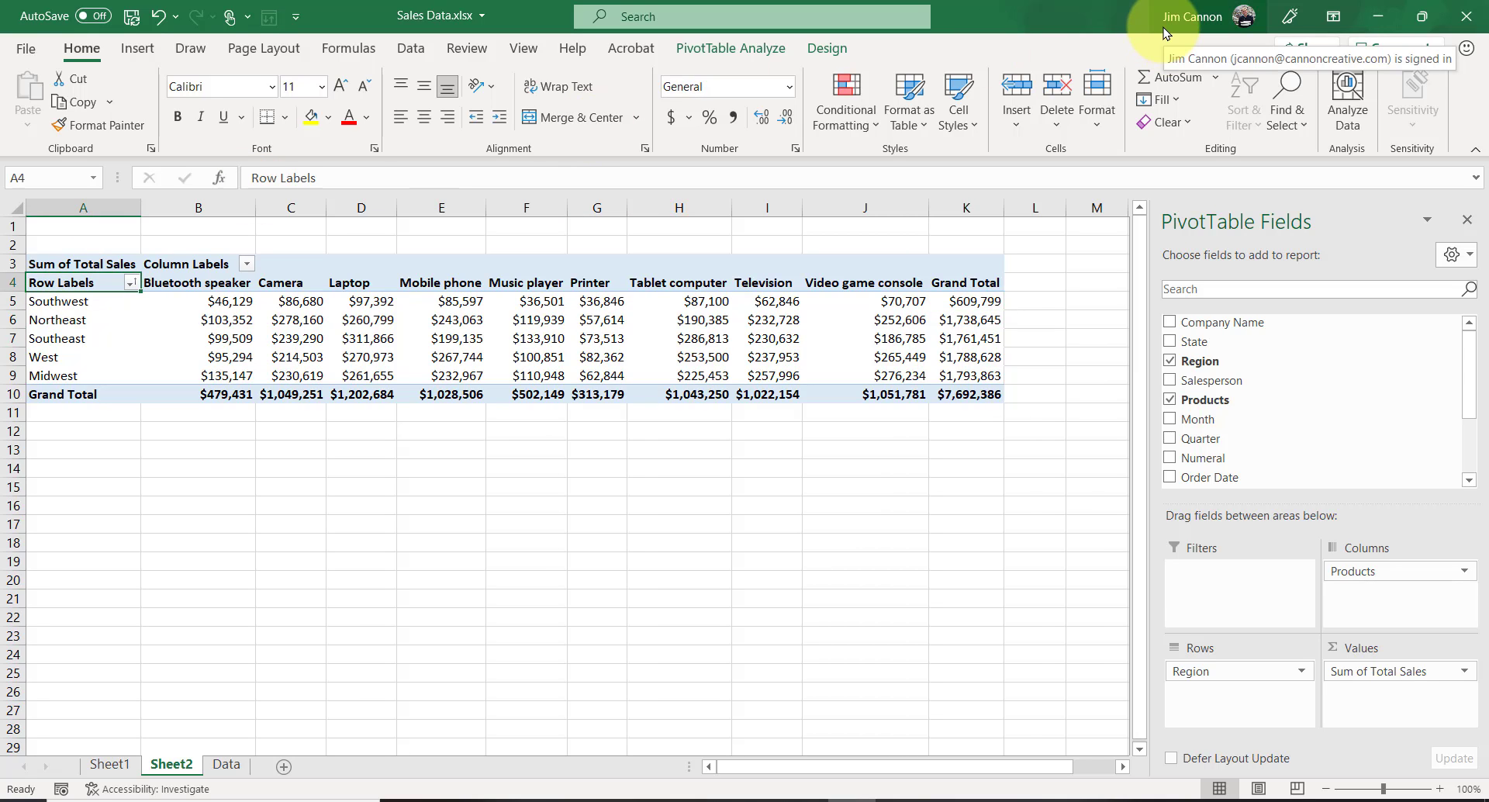
left_click(764, 45)
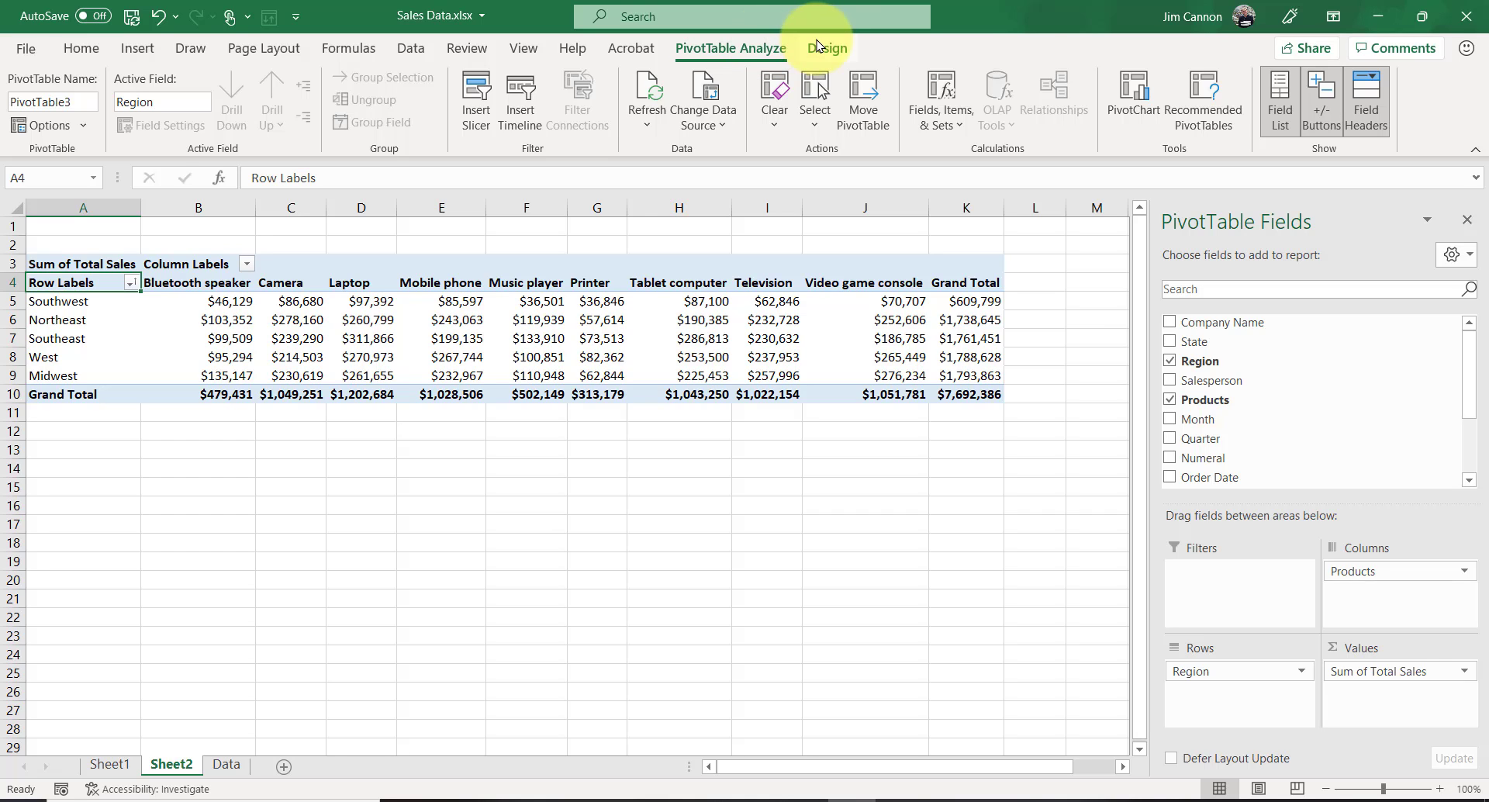
left_click(1150, 96)
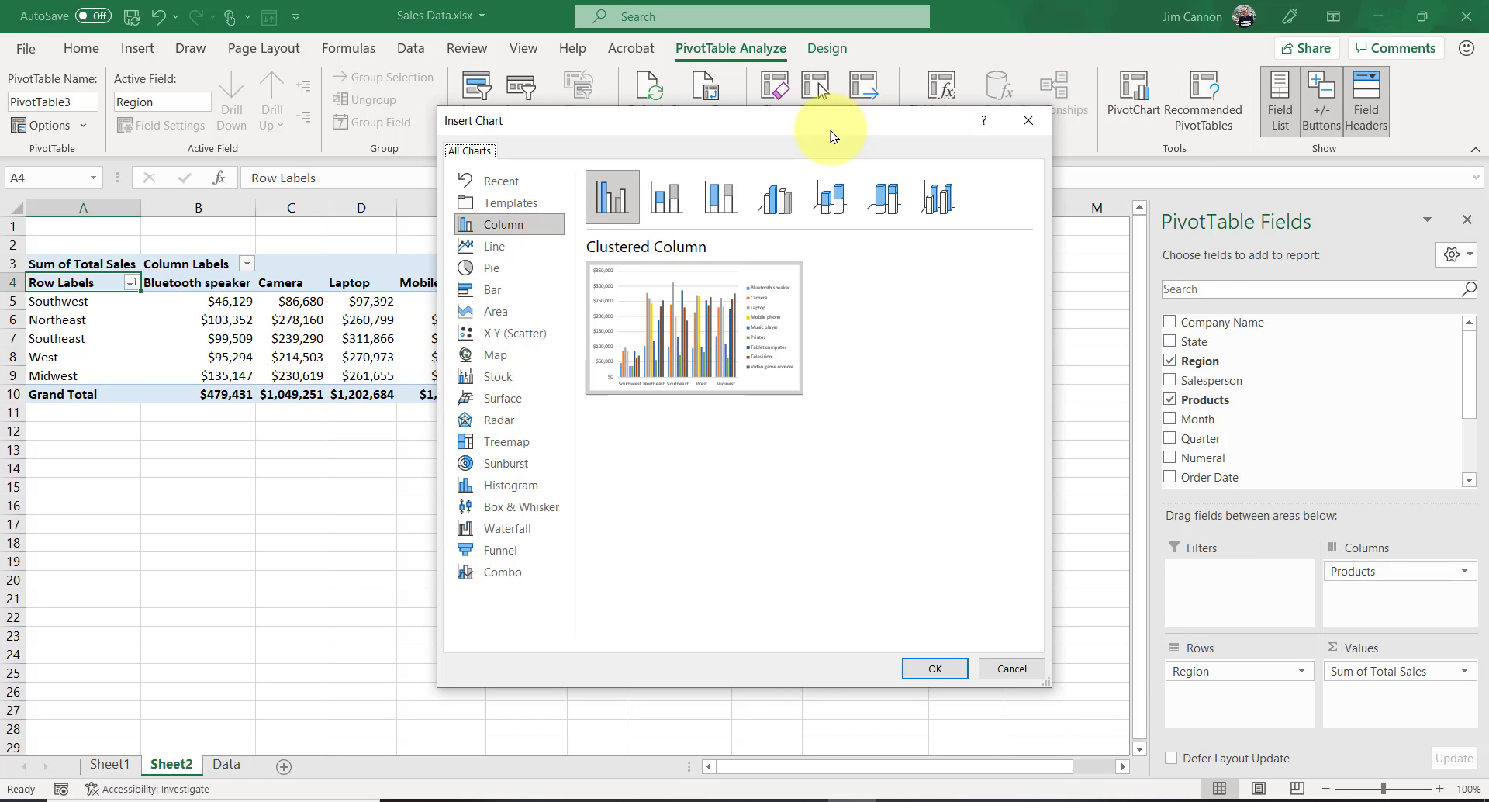
left_click_drag(830, 136, 1056, 131)
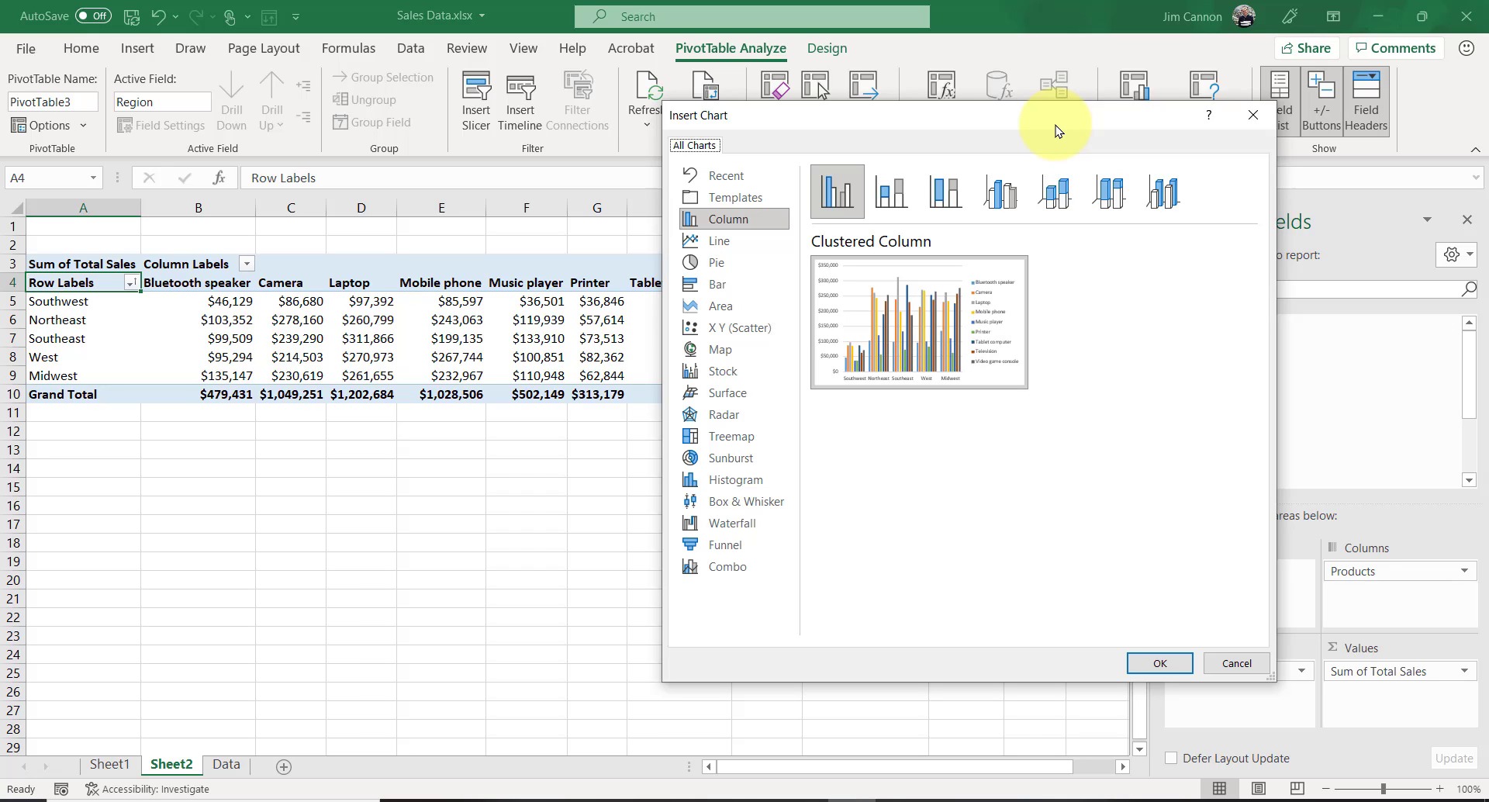
left_click(1000, 192)
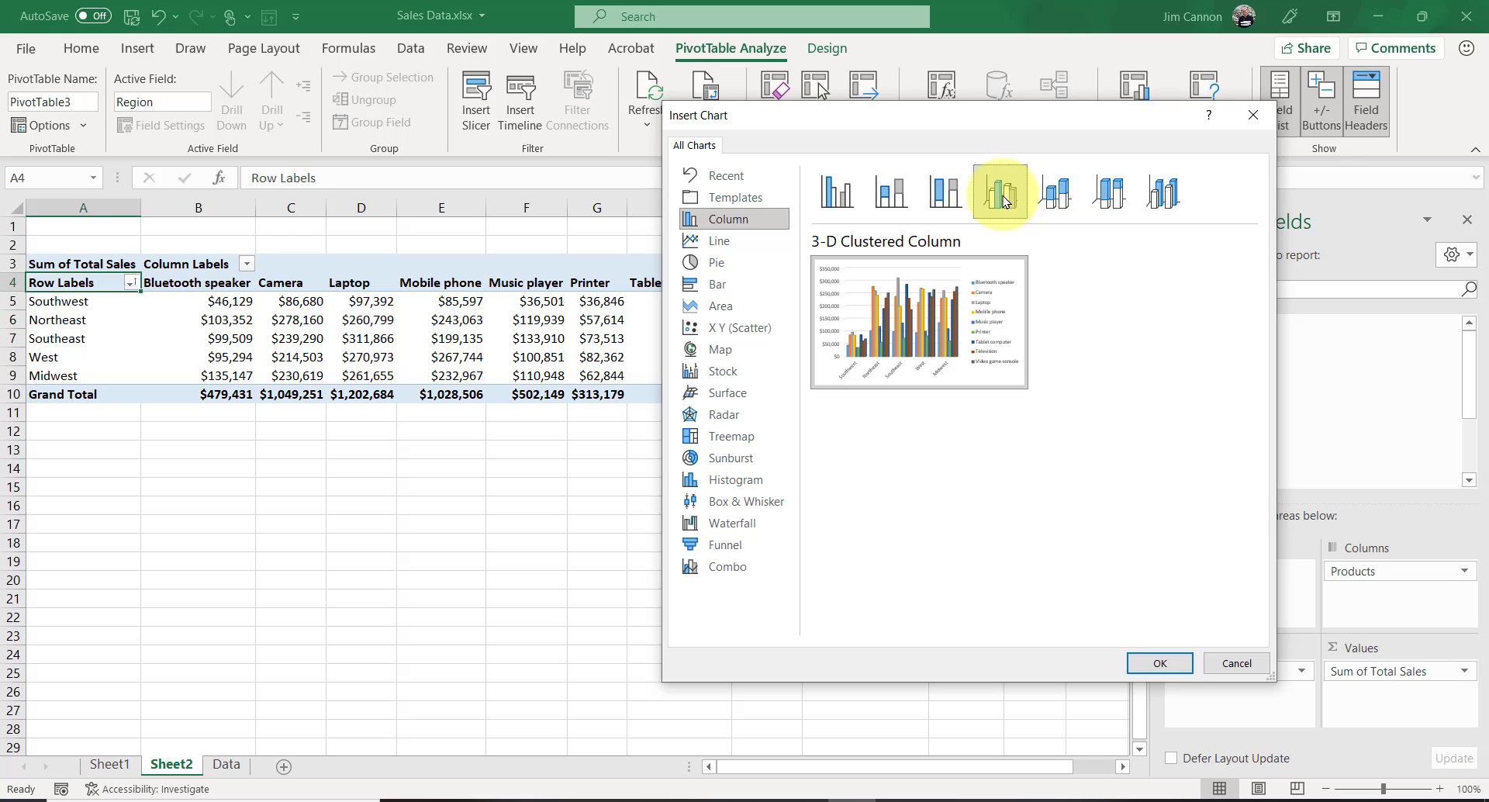
left_click(1155, 664)
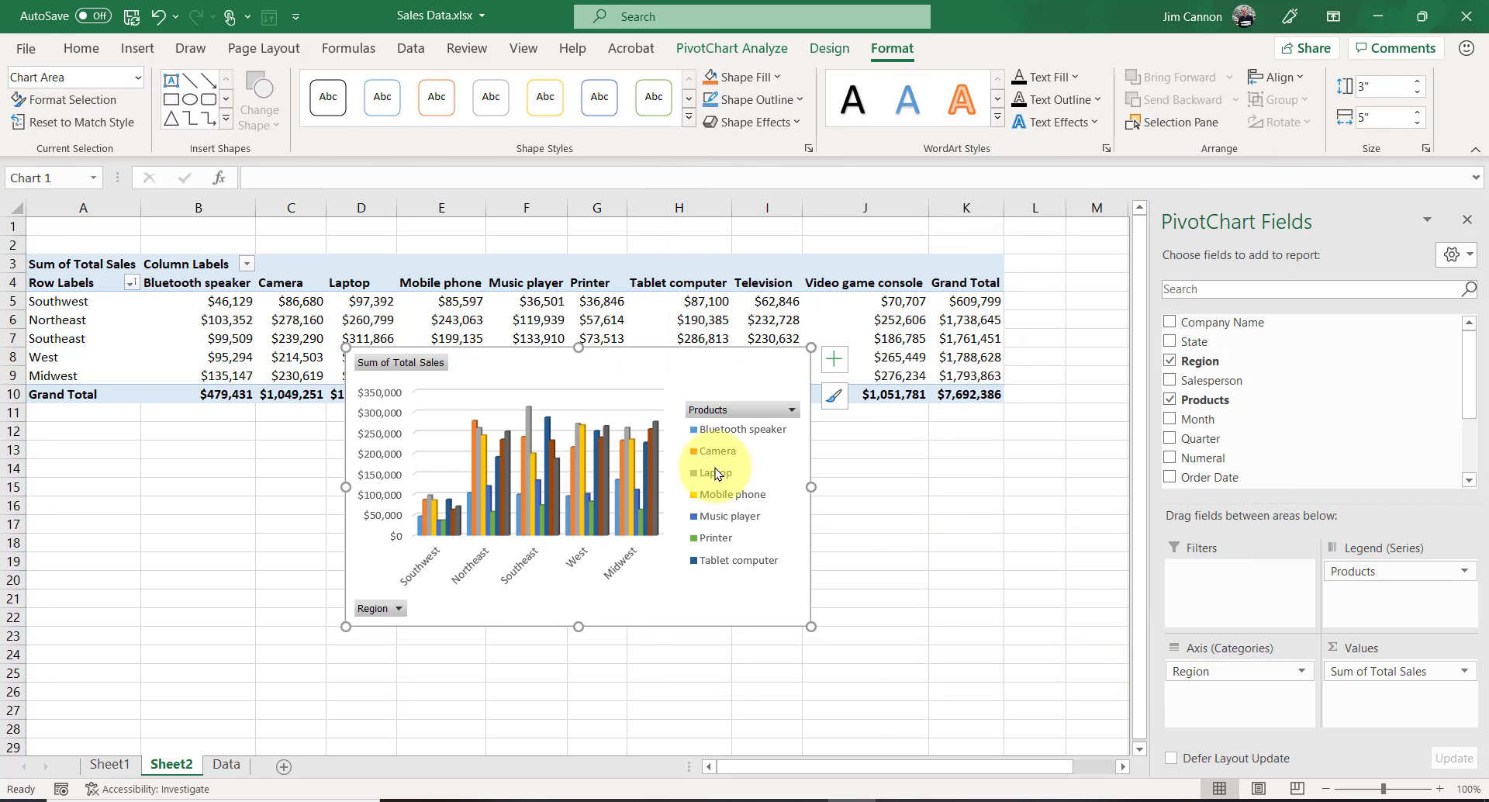
- Move the Sheet2 PivotChart below the PivotTable and widen it to about 10.25 inches
mouse_move(657, 371)
left_mouse_down()
mouse_move(602, 442)
mouse_move(525, 473)
mouse_move(399, 443)
mouse_move(362, 454)
left_mouse_up()
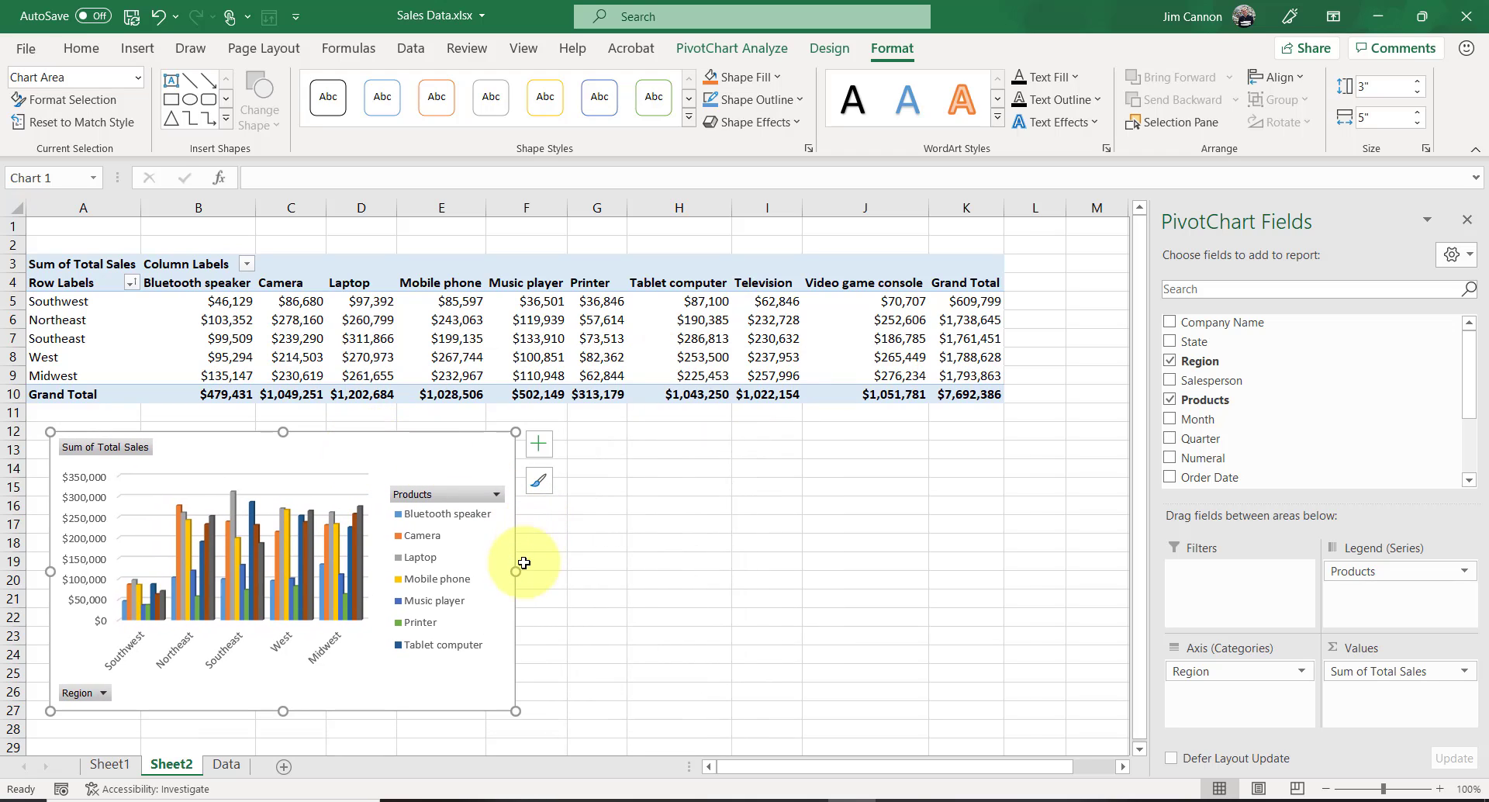
left_click_drag(519, 570, 1004, 567)
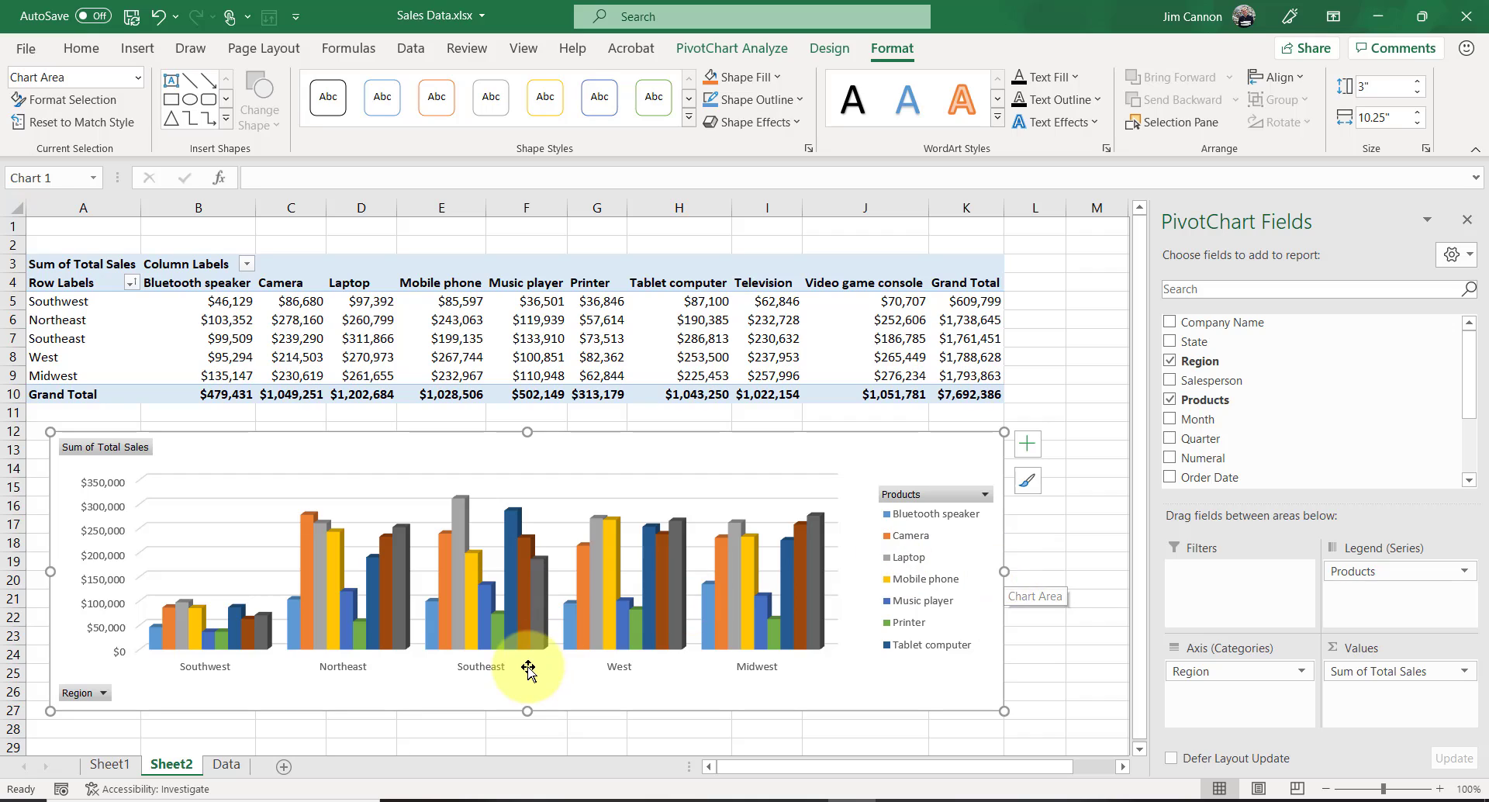
- Filter the Sheet2 PivotChart's Region field to show only Southwest
left_click(103, 693)
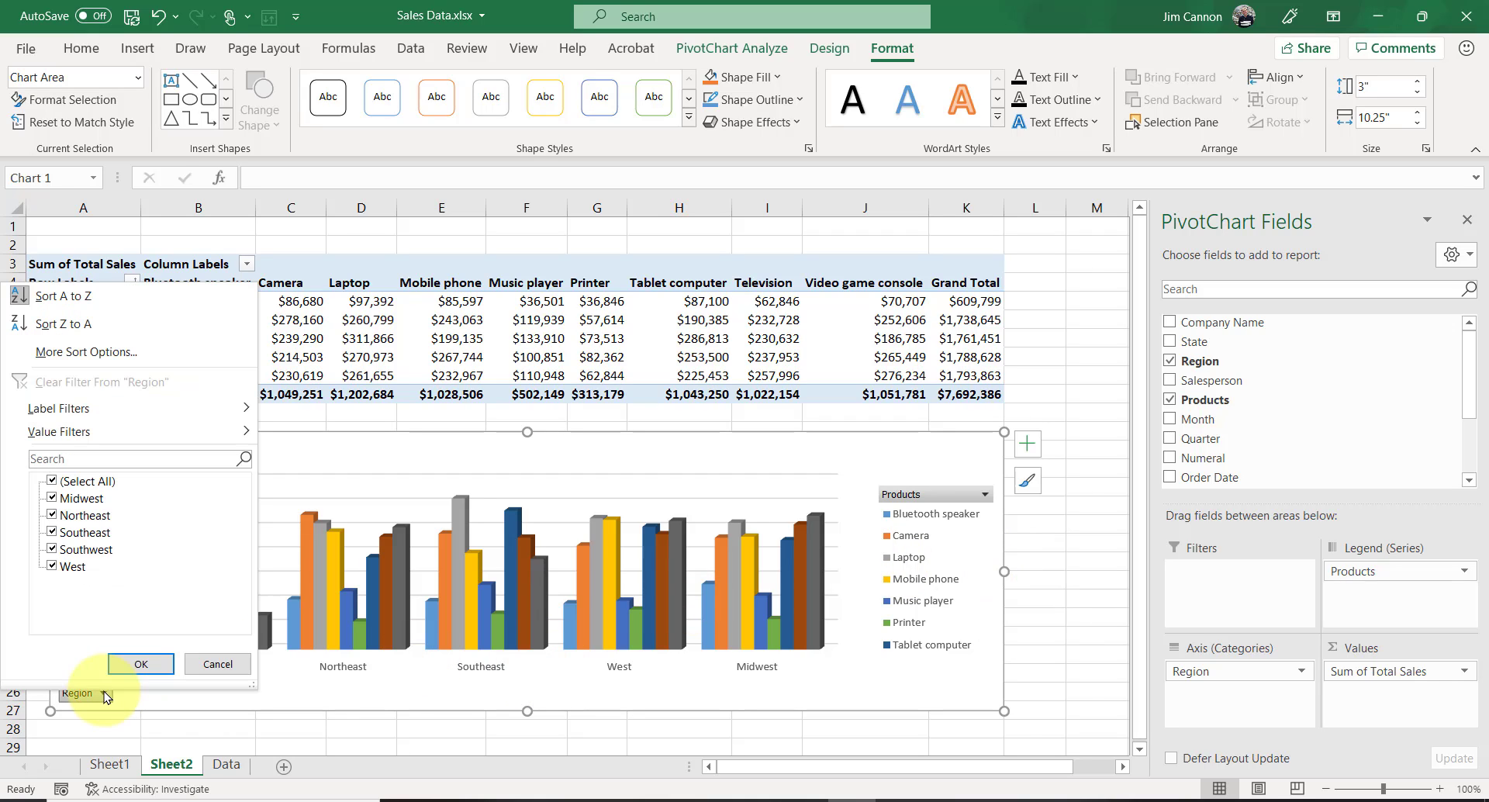
left_click(51, 481)
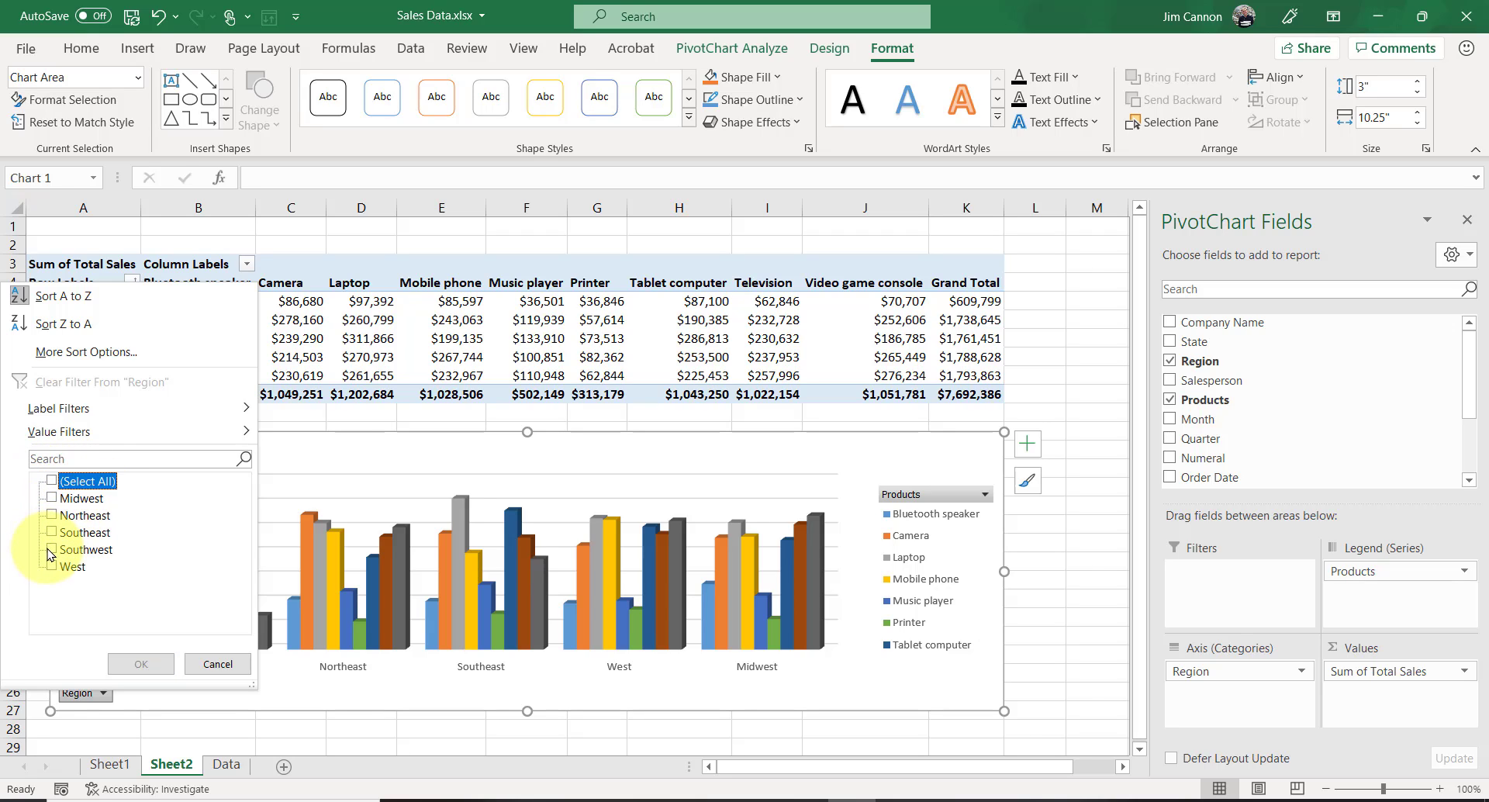
left_click(51, 549)
left_click(138, 665)
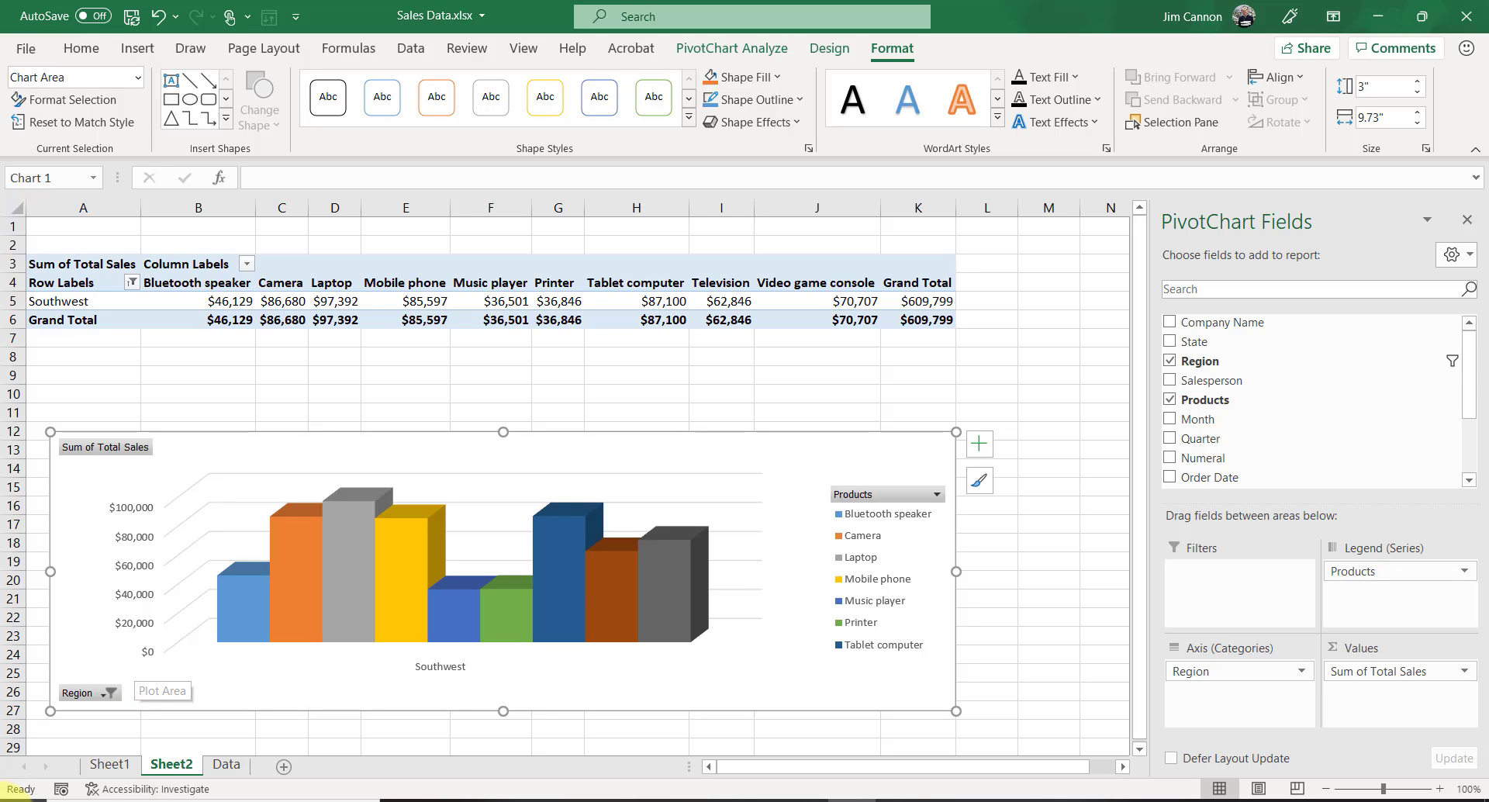
- Return to Sheet1 and restore all regions in its PivotChart's Region filter
left_click(124, 768)
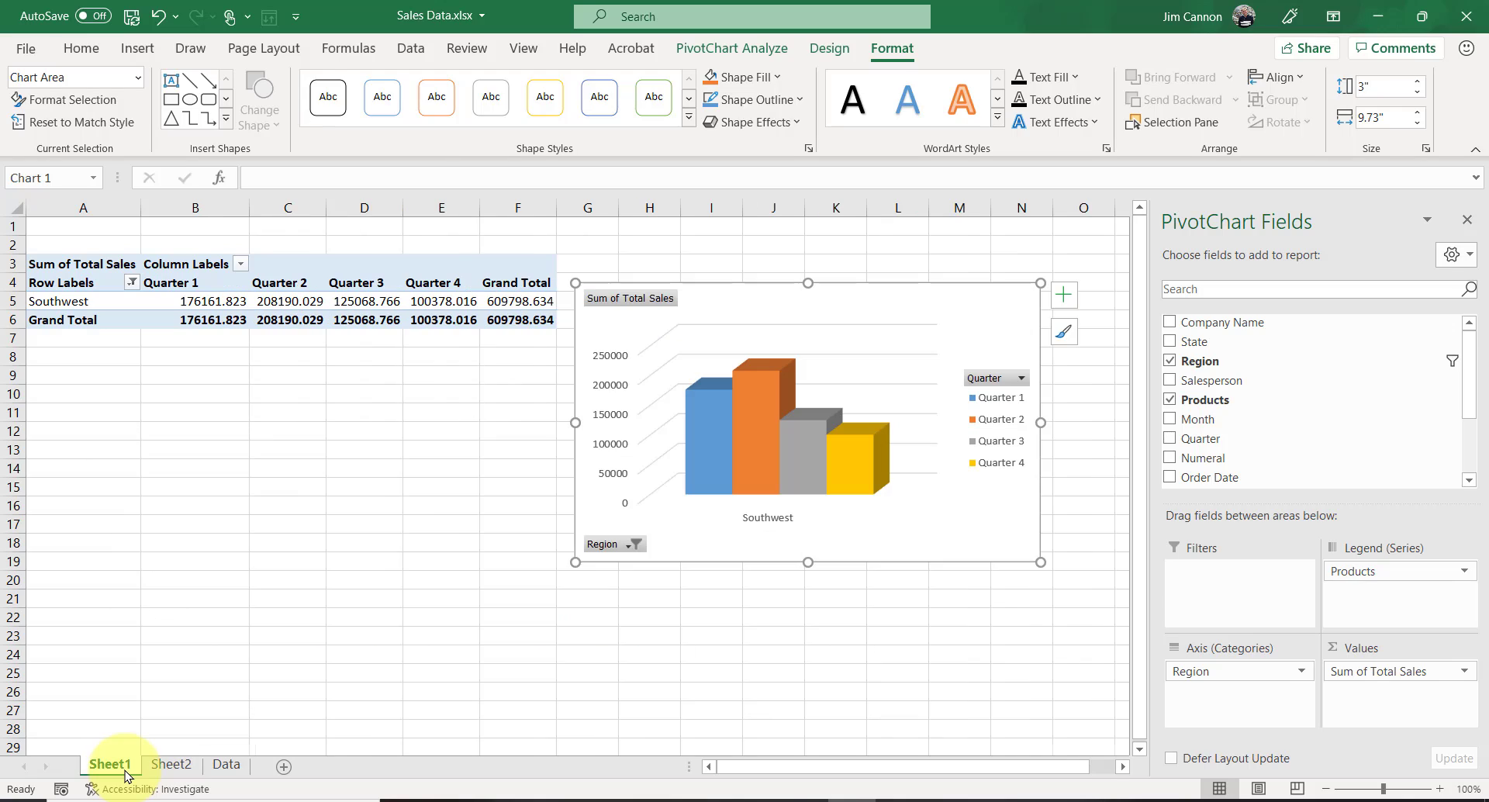
left_click(781, 491)
left_click(782, 491)
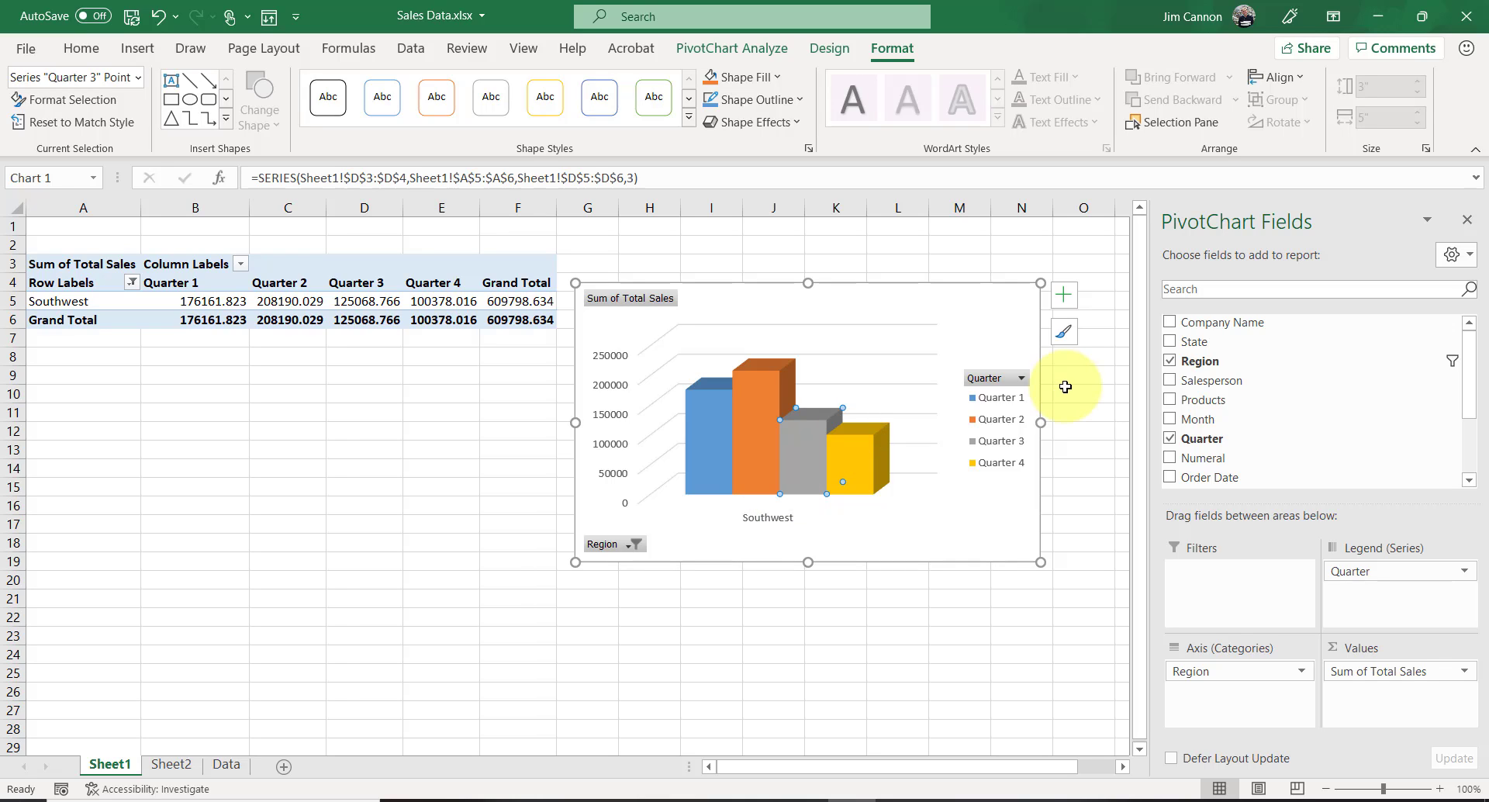
mouse_move(722, 440)
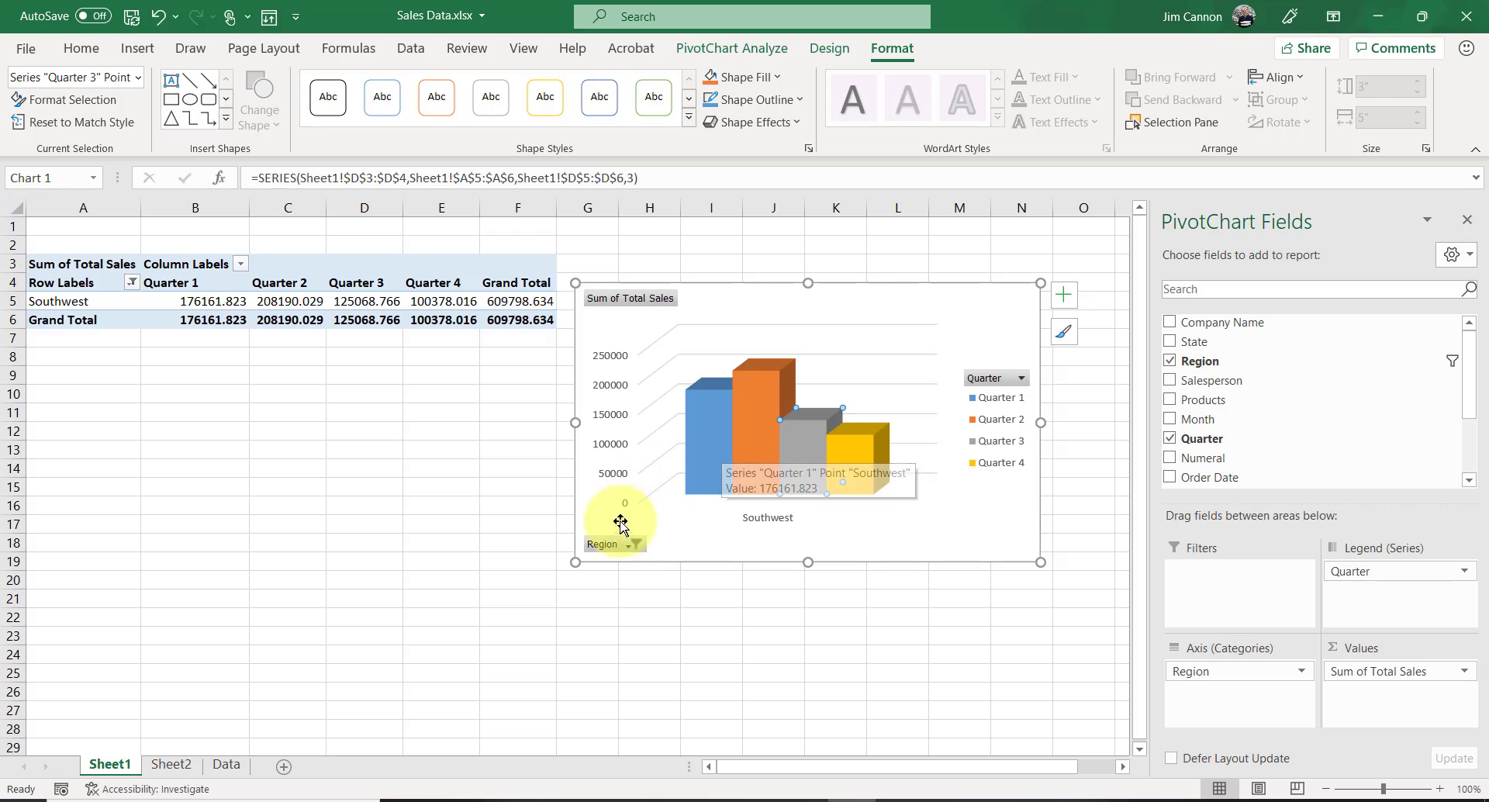
left_click(621, 547)
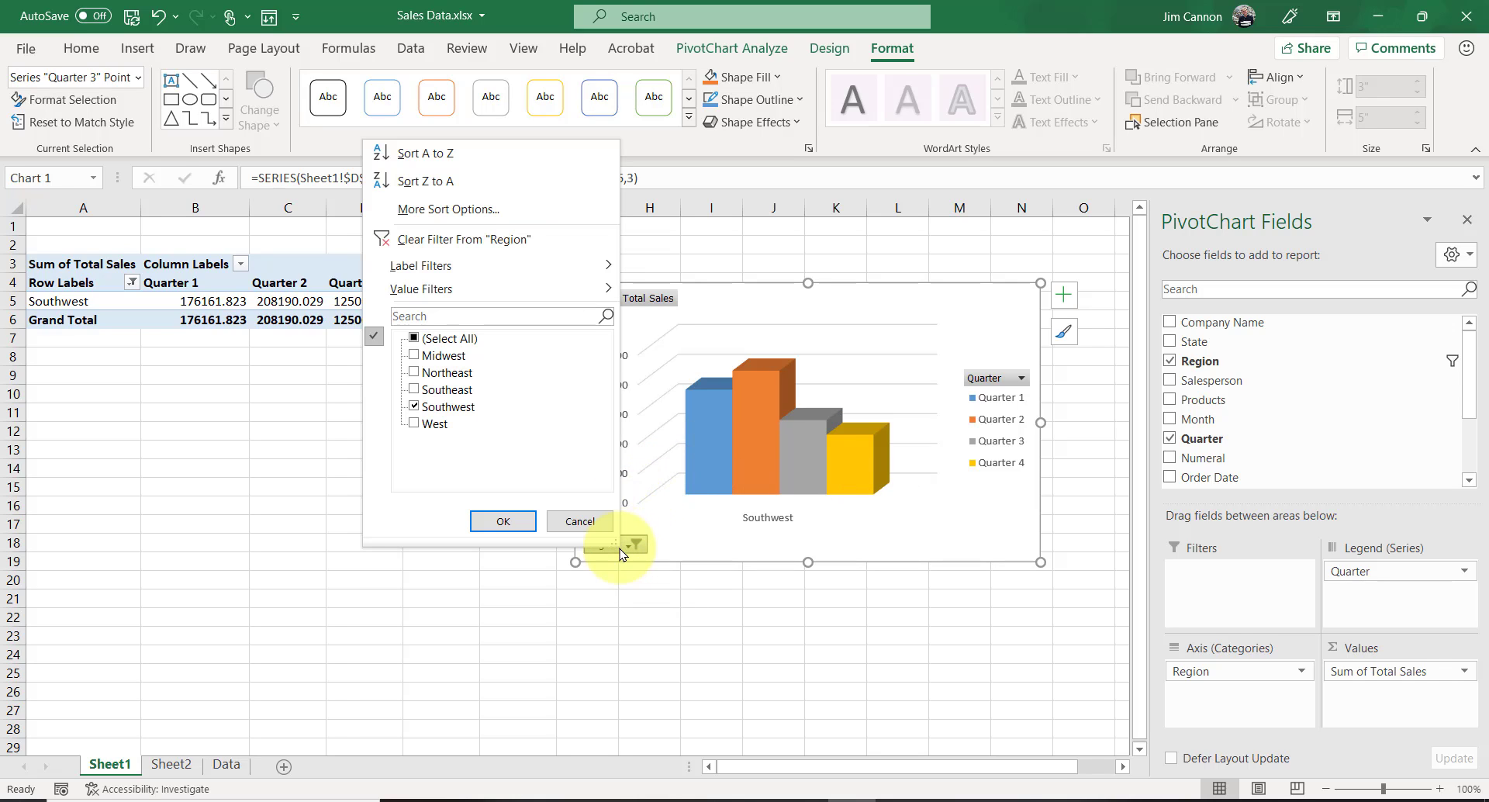
left_click(419, 339)
left_click(513, 516)
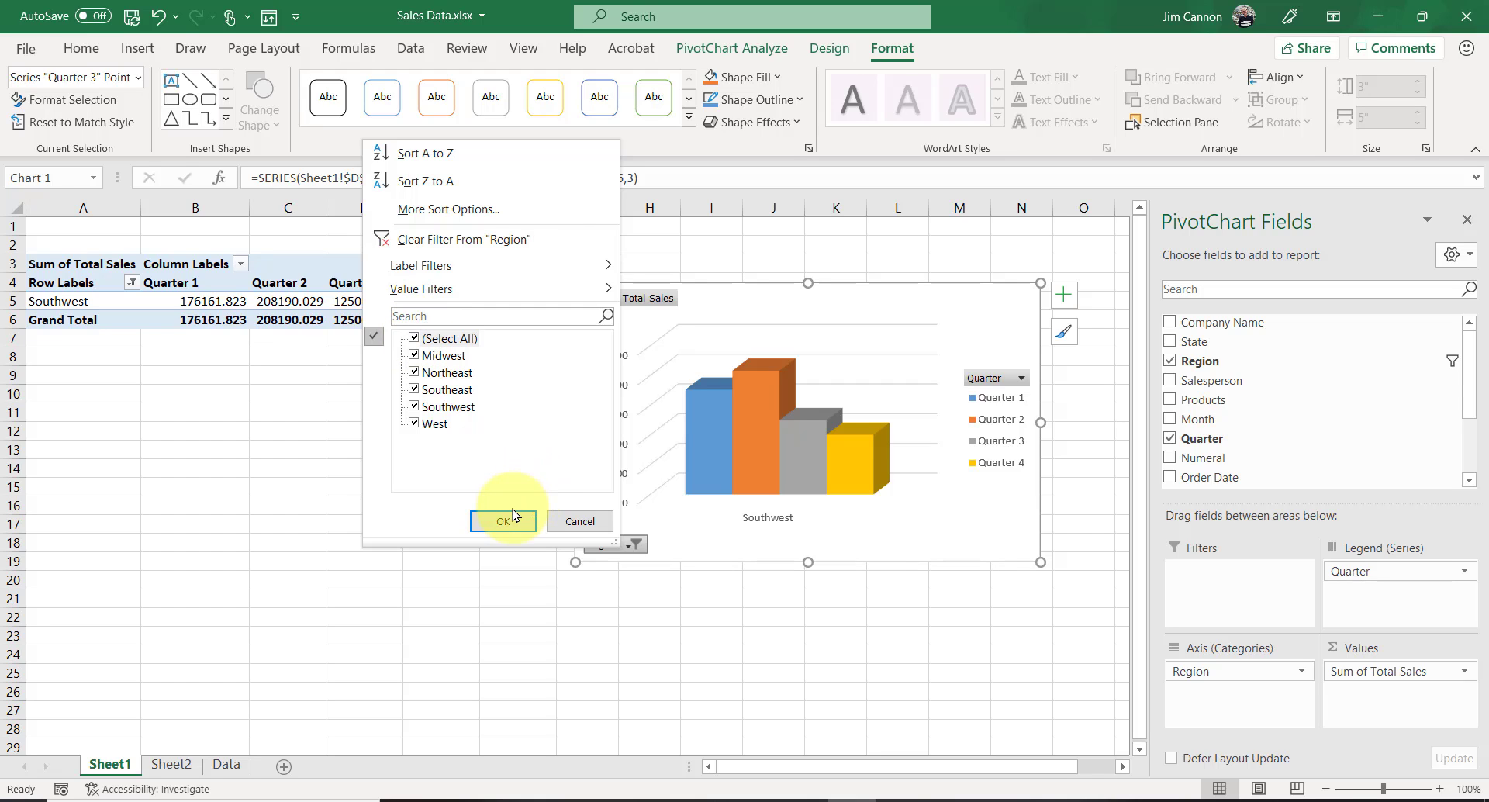
left_click(512, 518)
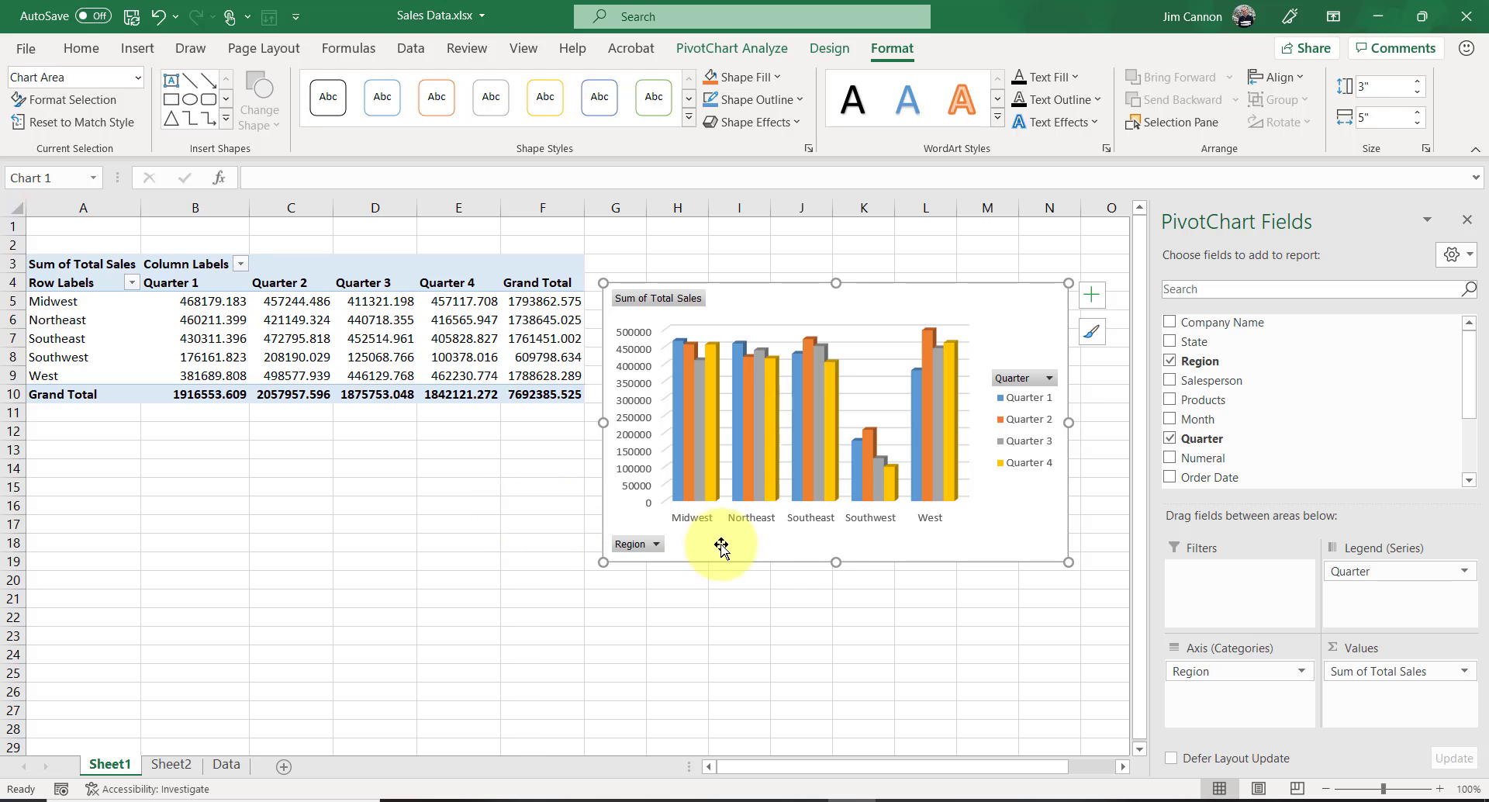
- Move the Sheet1 PivotChart below its PivotTable and widen it to about 9.8 inches
left_click_drag(672, 550, 167, 703)
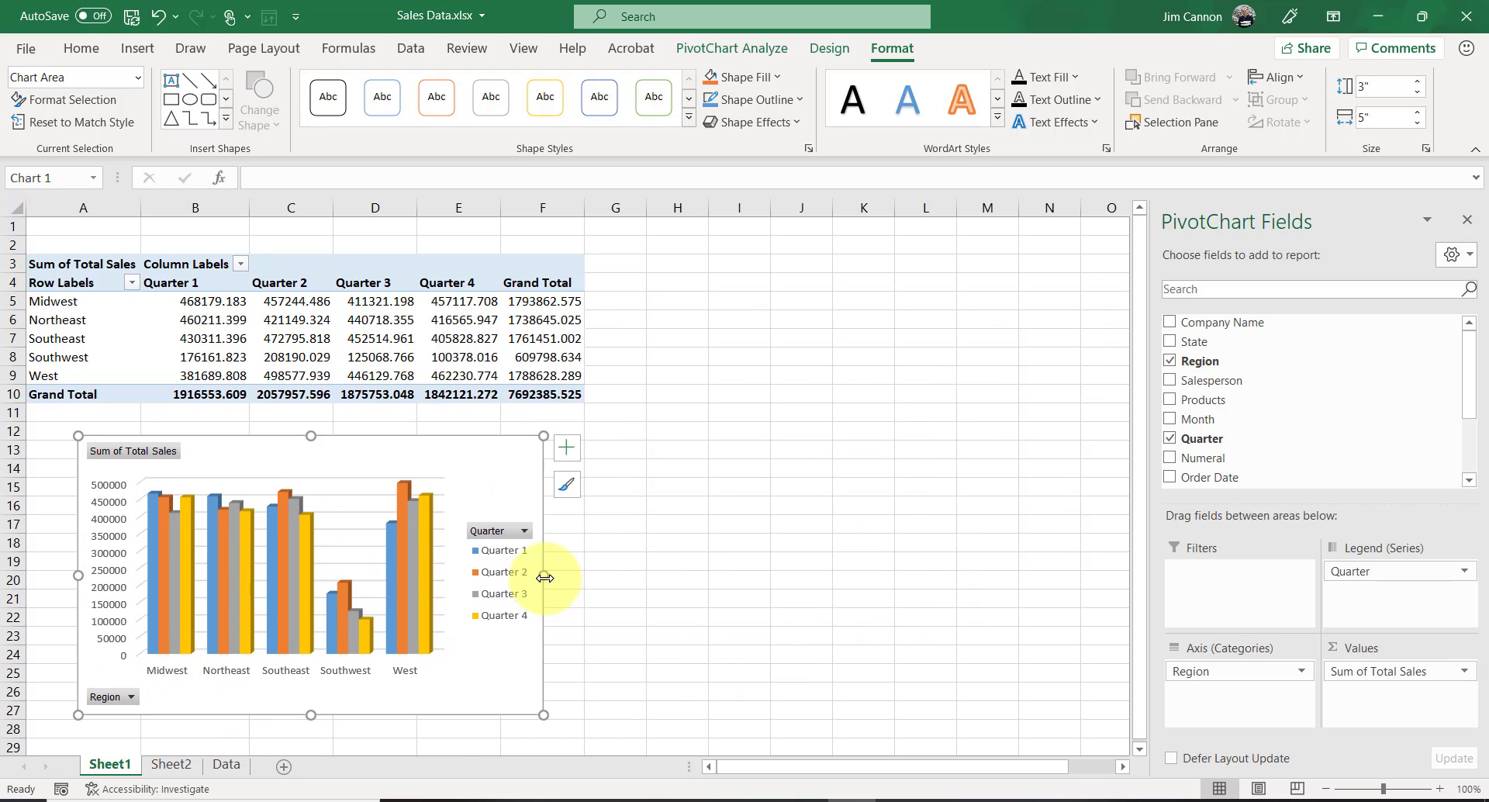
left_click_drag(543, 574, 991, 542)
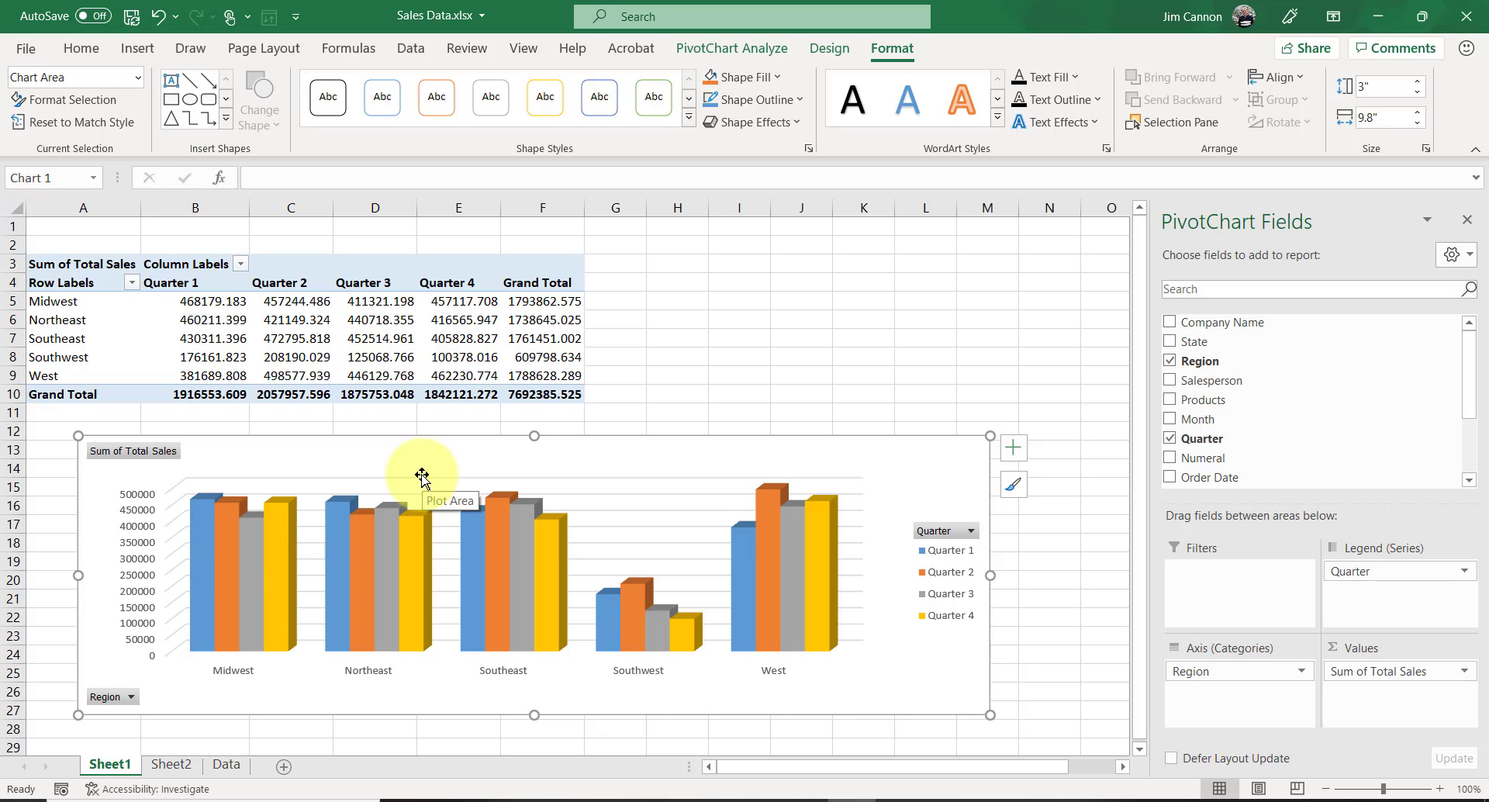
- Show State-level detail for the regions by drilling down from the Midwest Quarter 1 column in the Sheet1 PivotChart
mouse_move(196, 567)
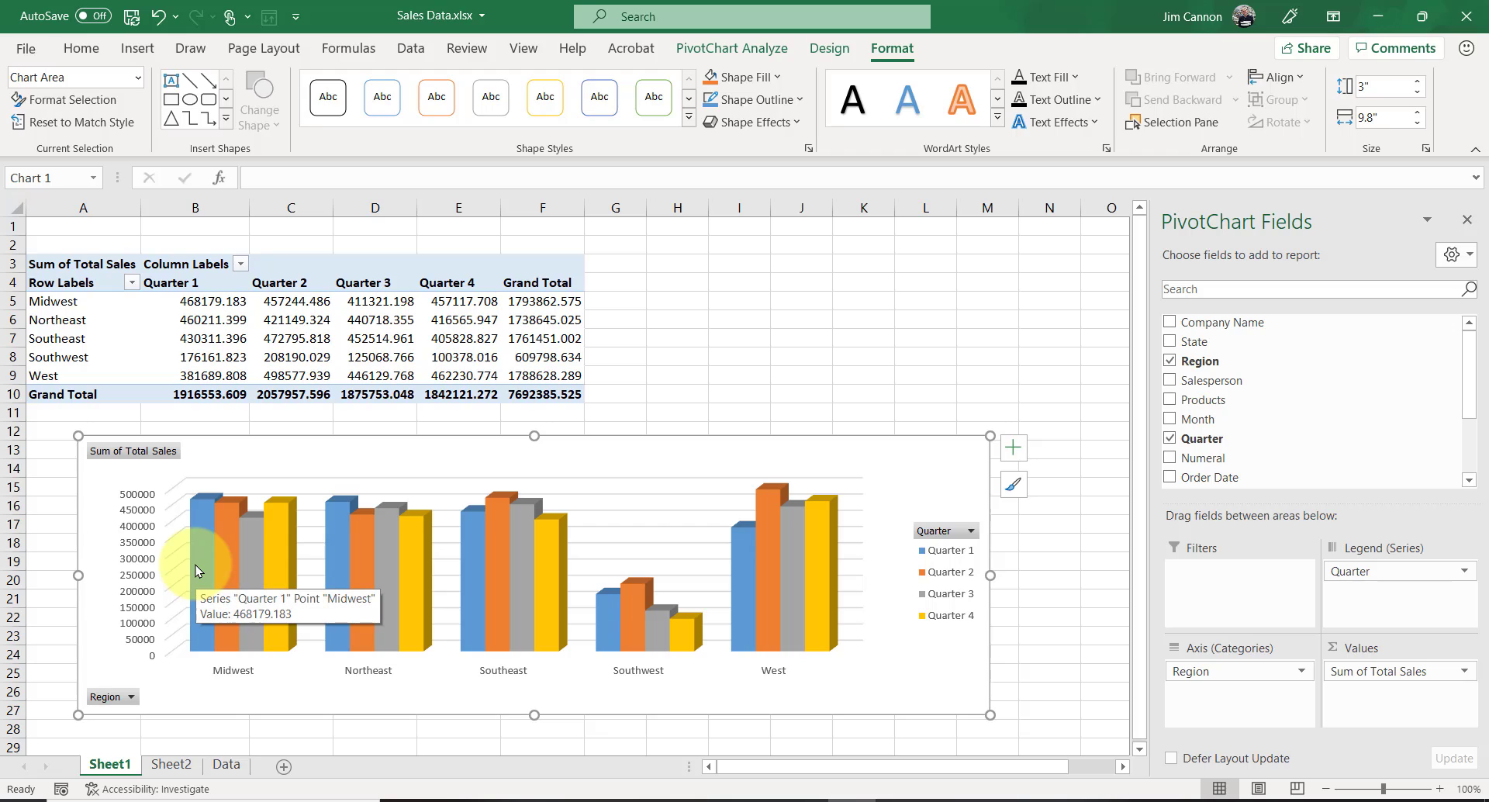
double_click(195, 565)
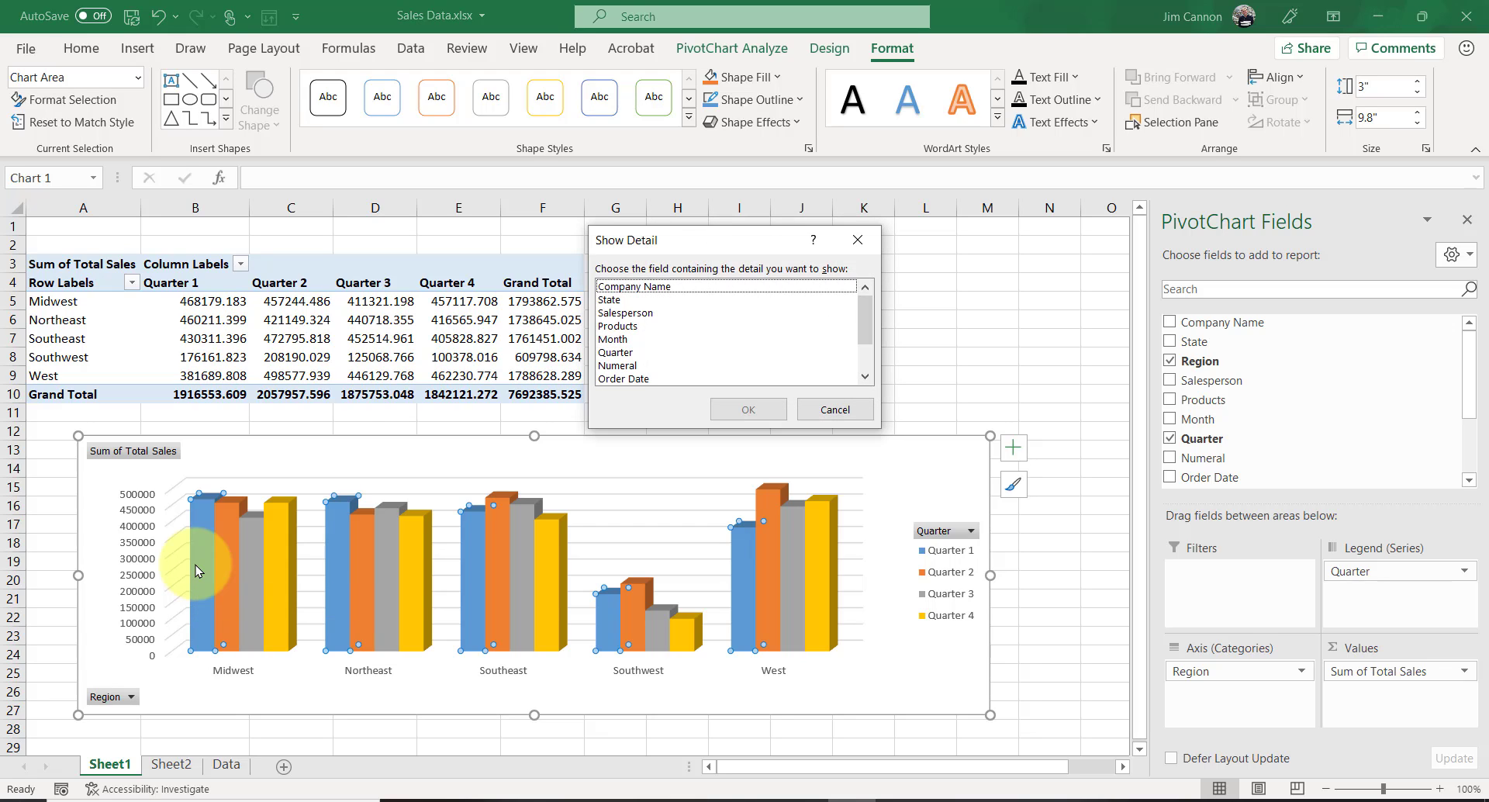
left_click(621, 301)
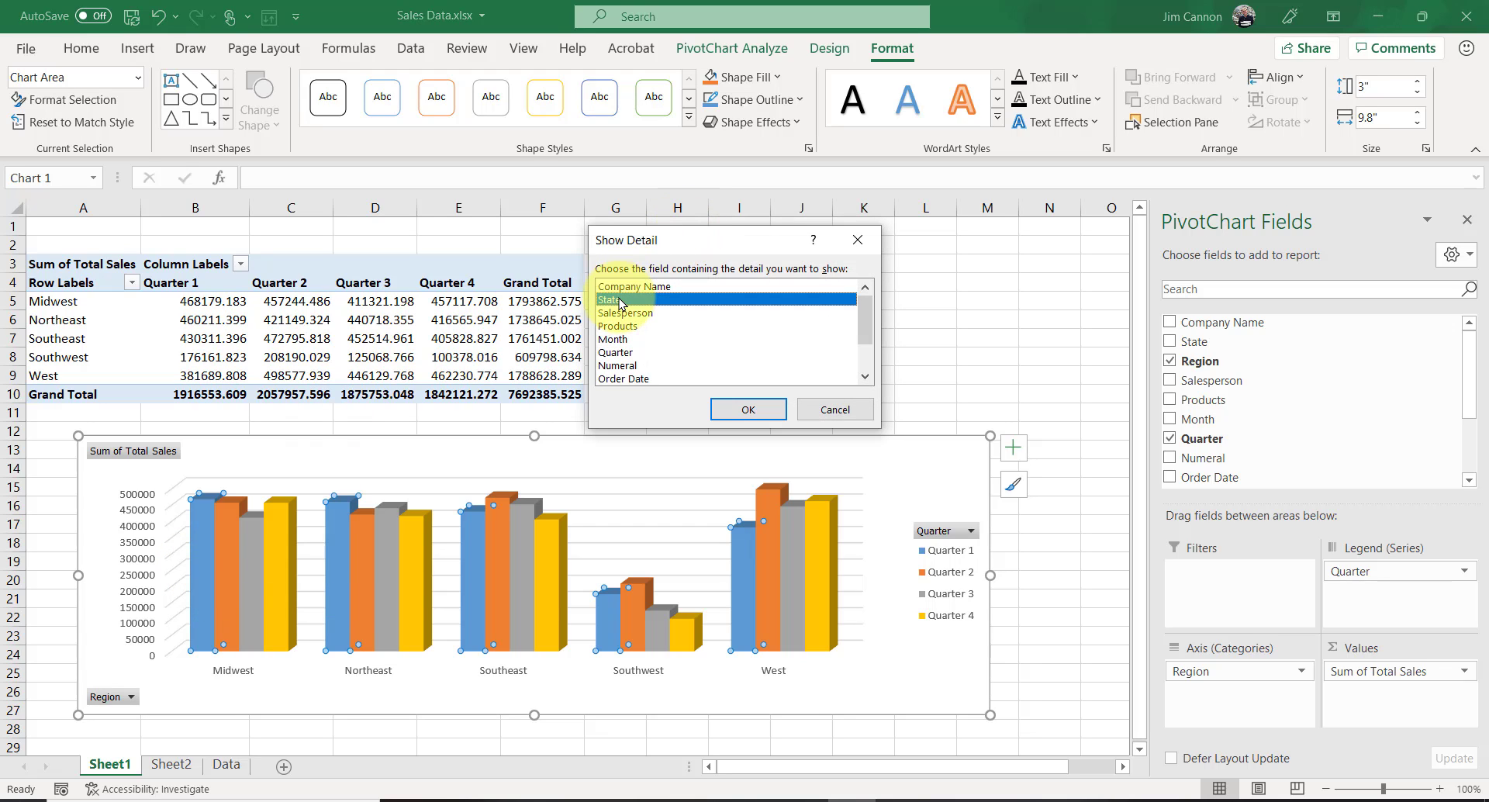
left_click(761, 409)
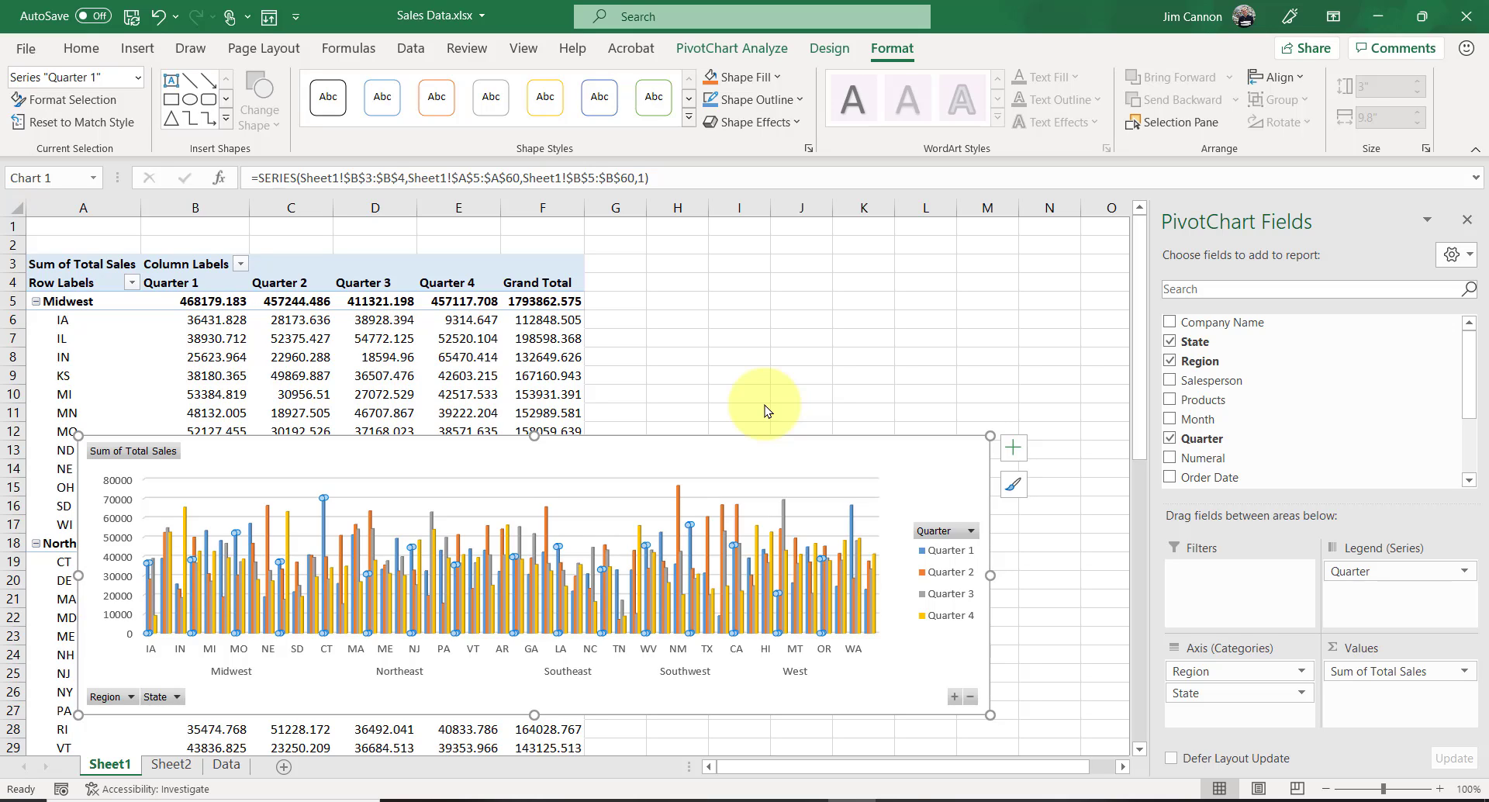
- Filter the Sheet1 PivotChart's Region field to show only Southwest
left_click(130, 698)
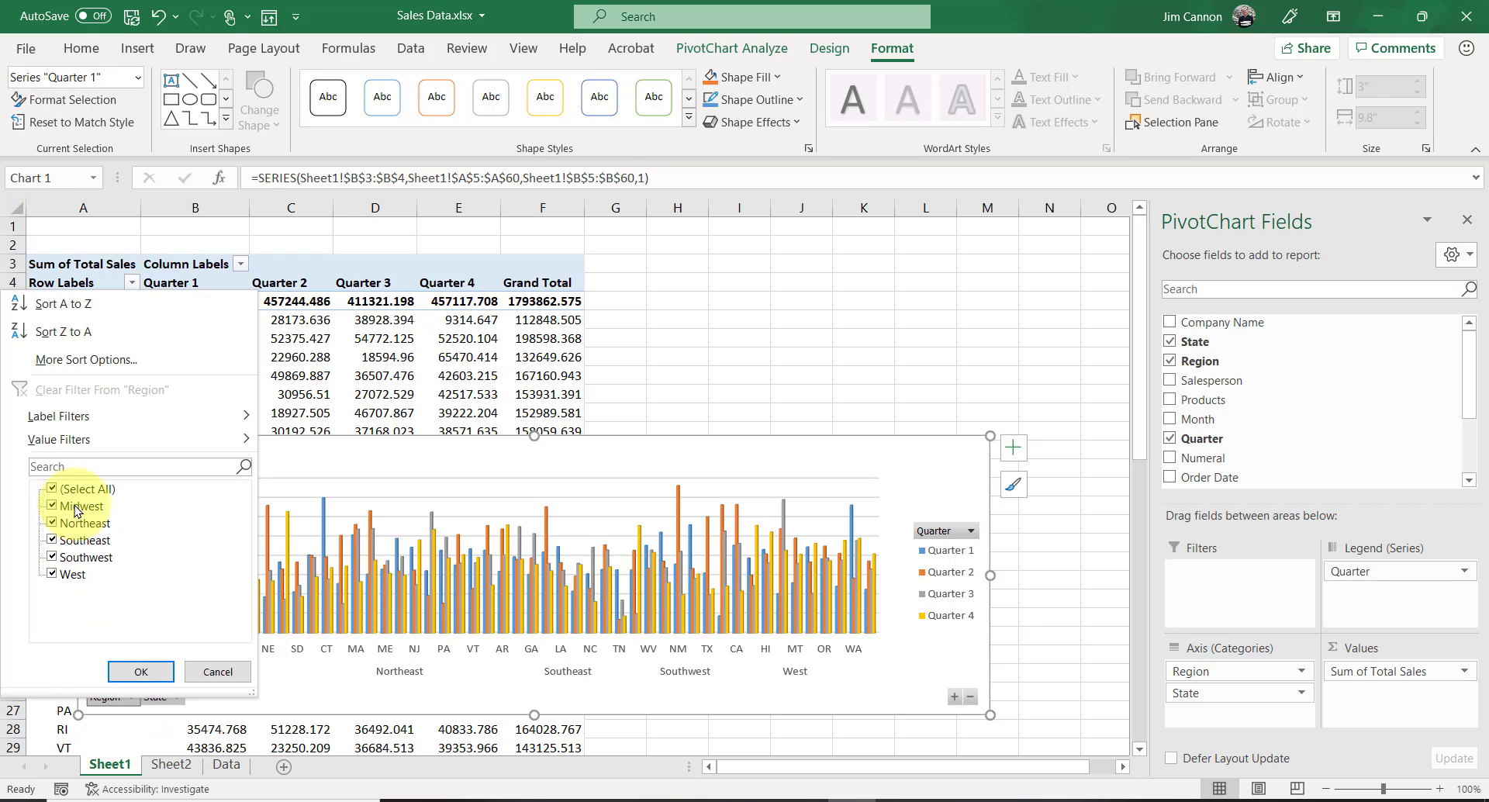
left_click(52, 488)
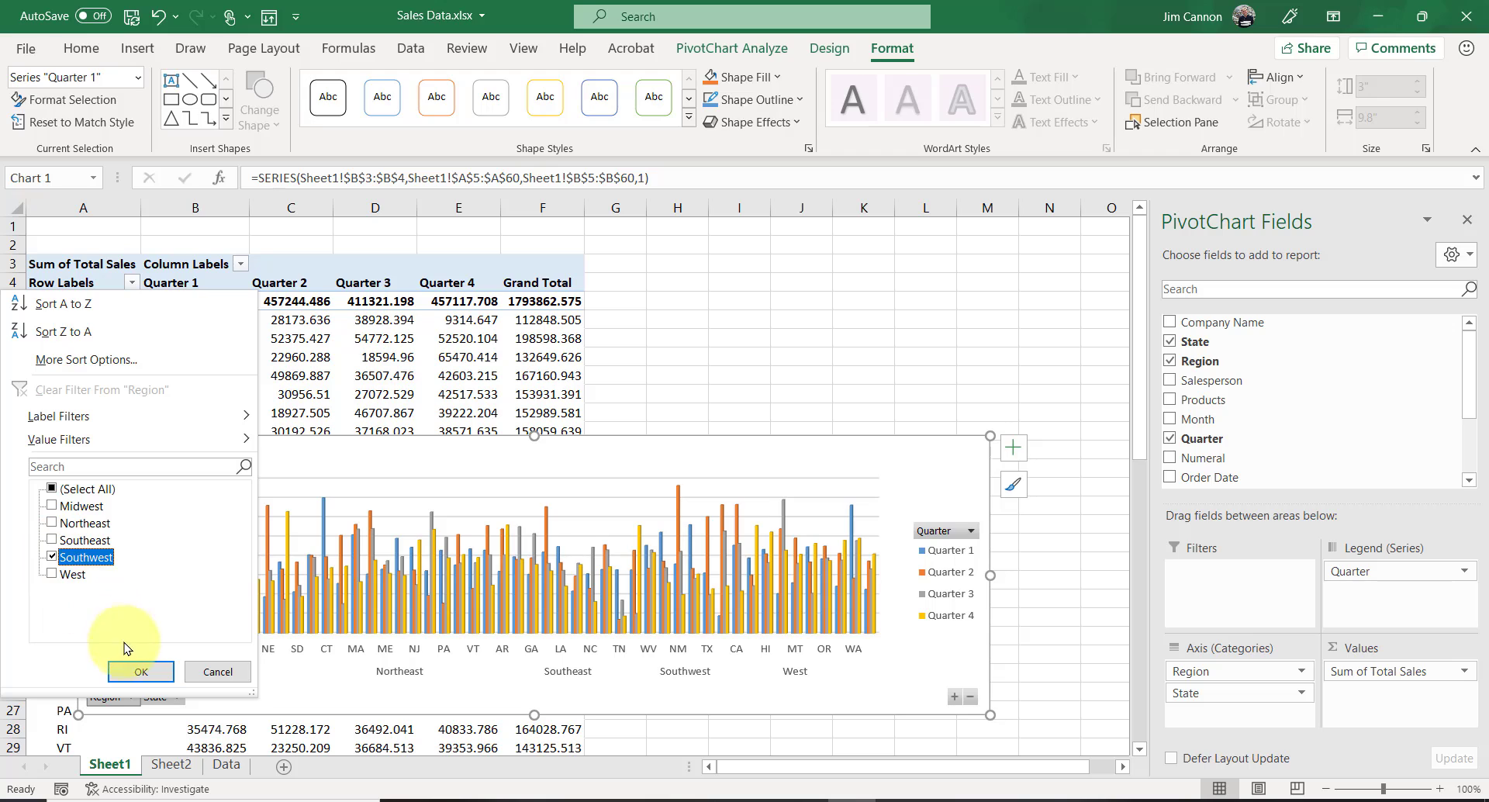
left_click(134, 671)
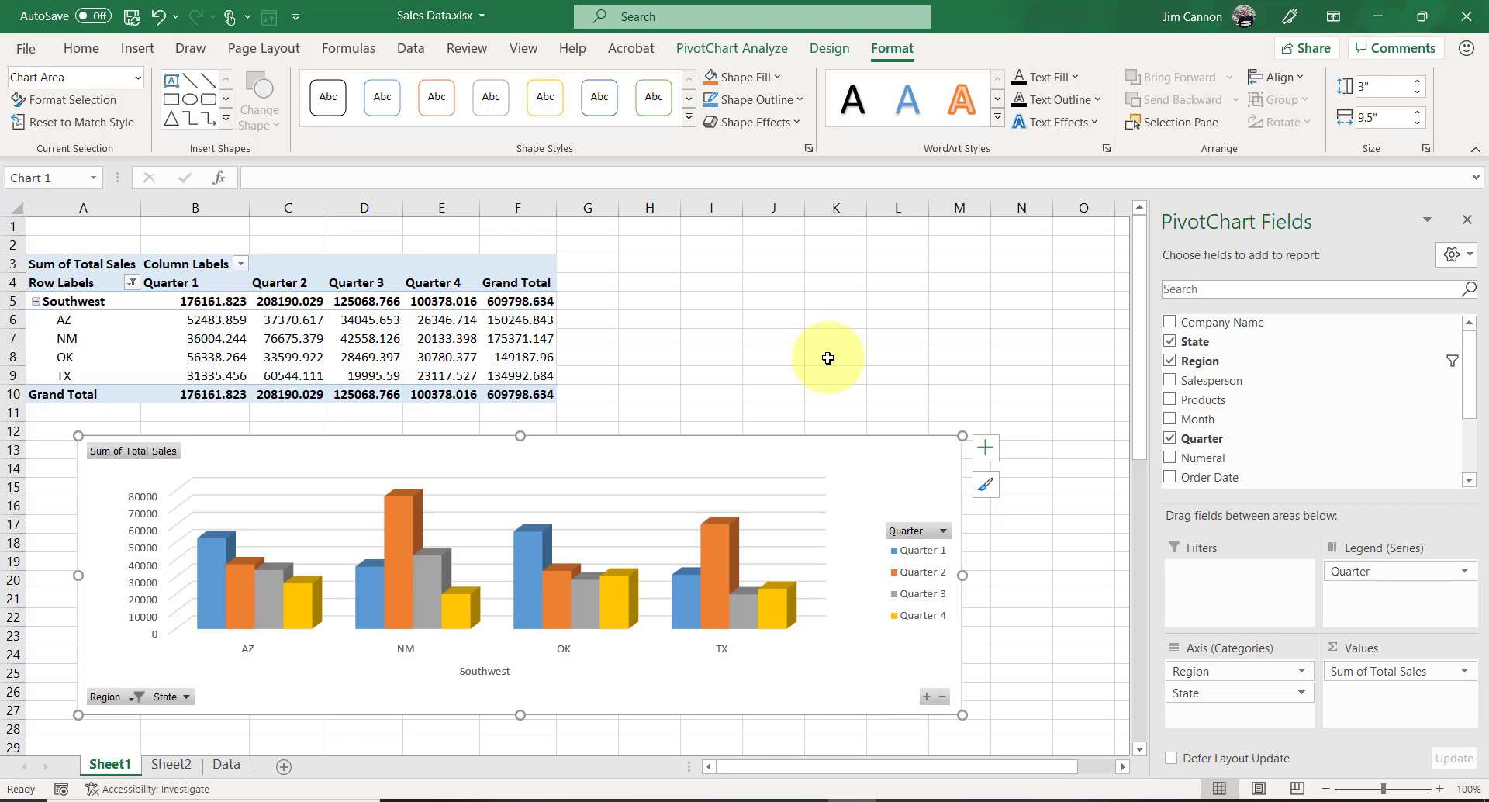
- Insert an Order Date timeline for the PivotChart and place it above the chart, beside the PivotTable
left_click(755, 64)
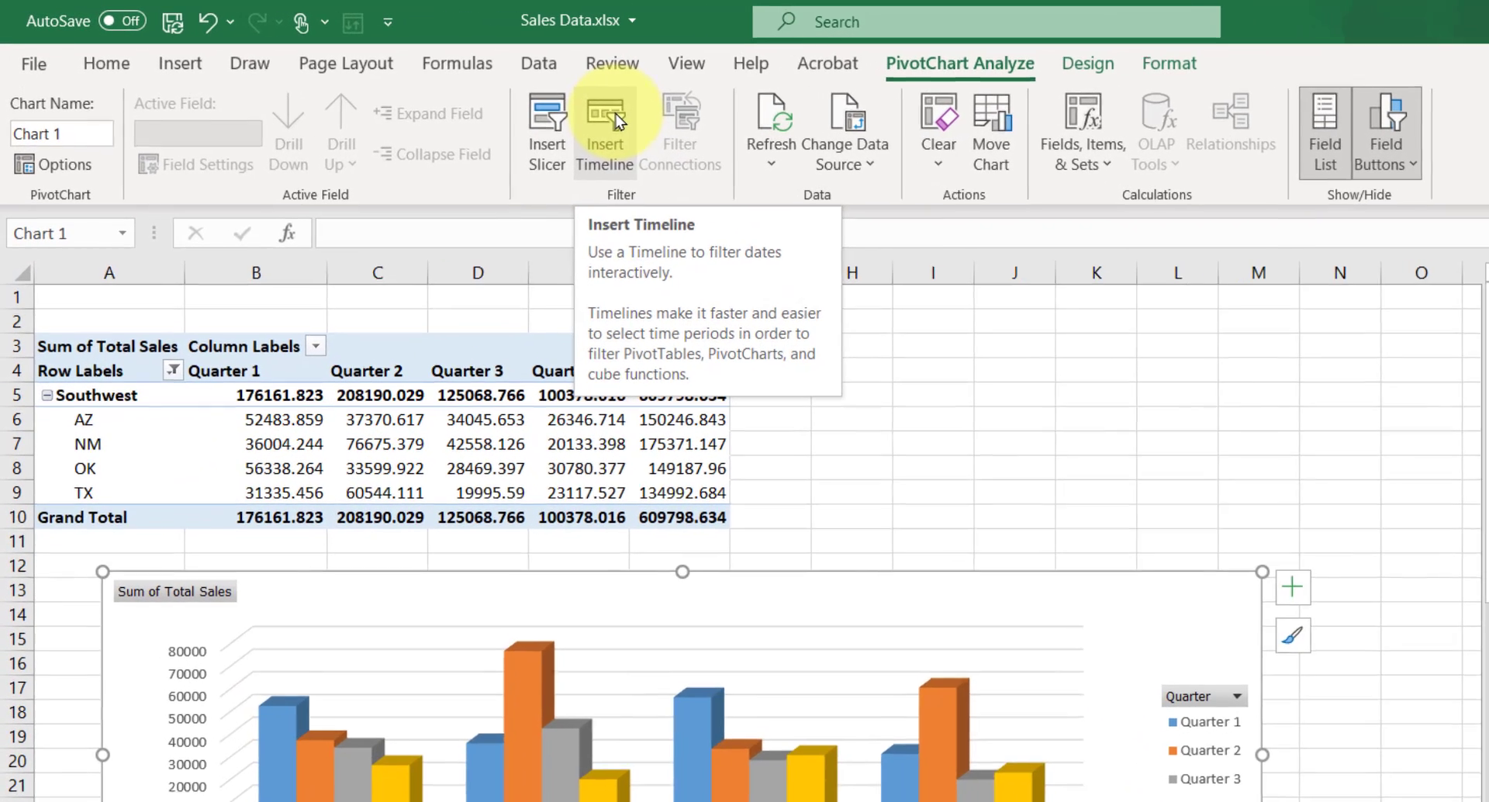
left_click(621, 115)
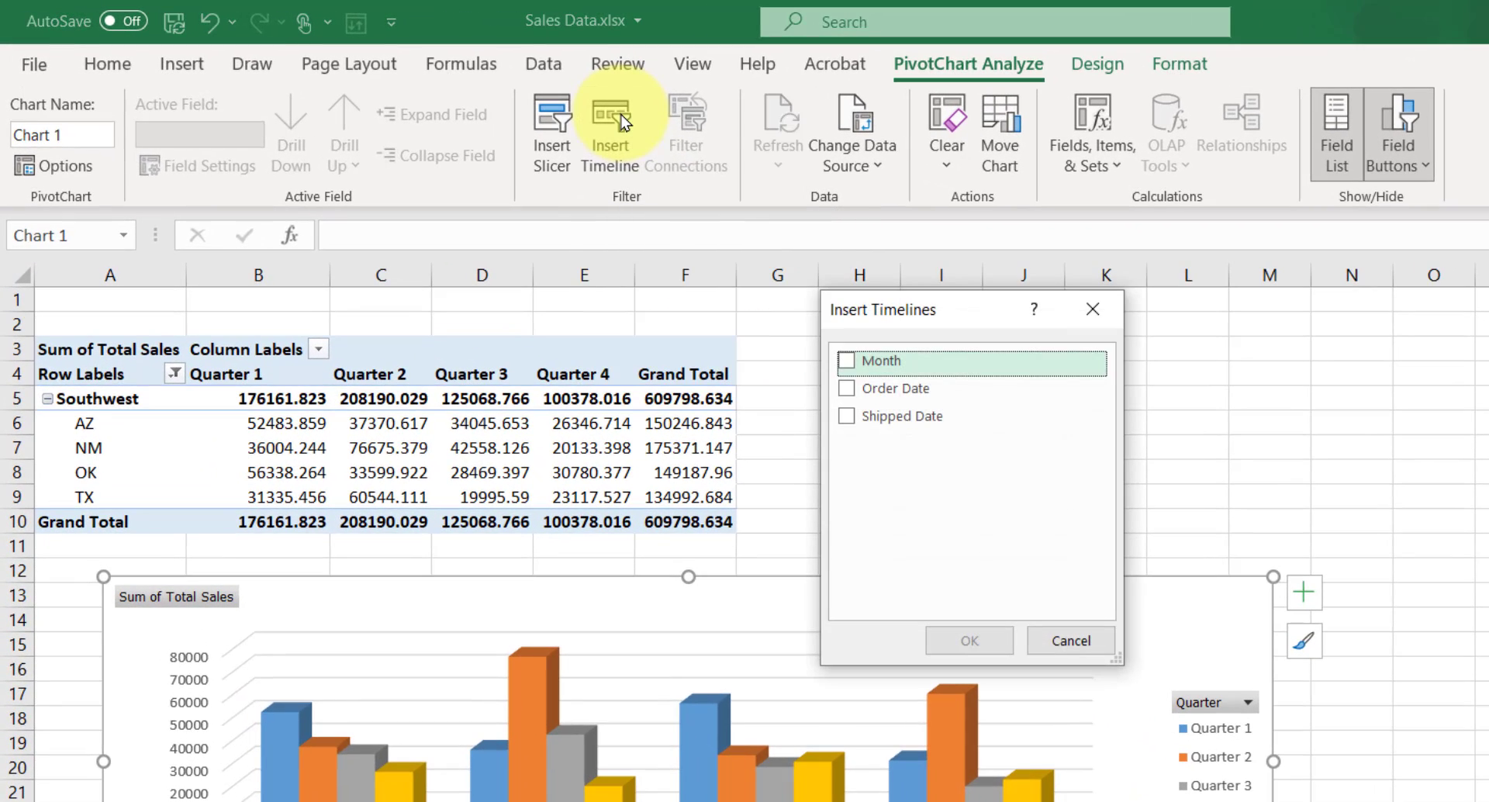
left_click(846, 387)
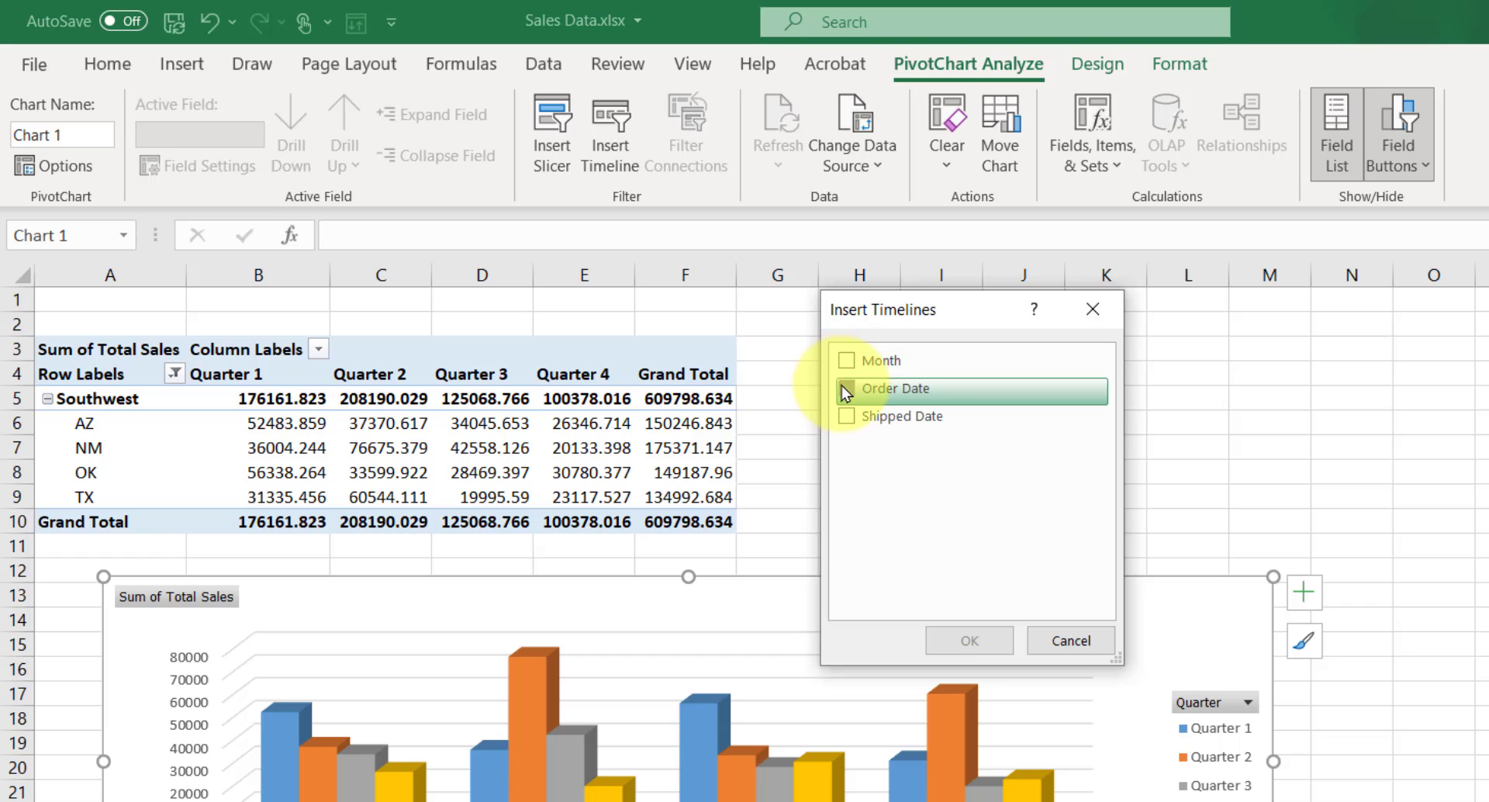
left_click(962, 639)
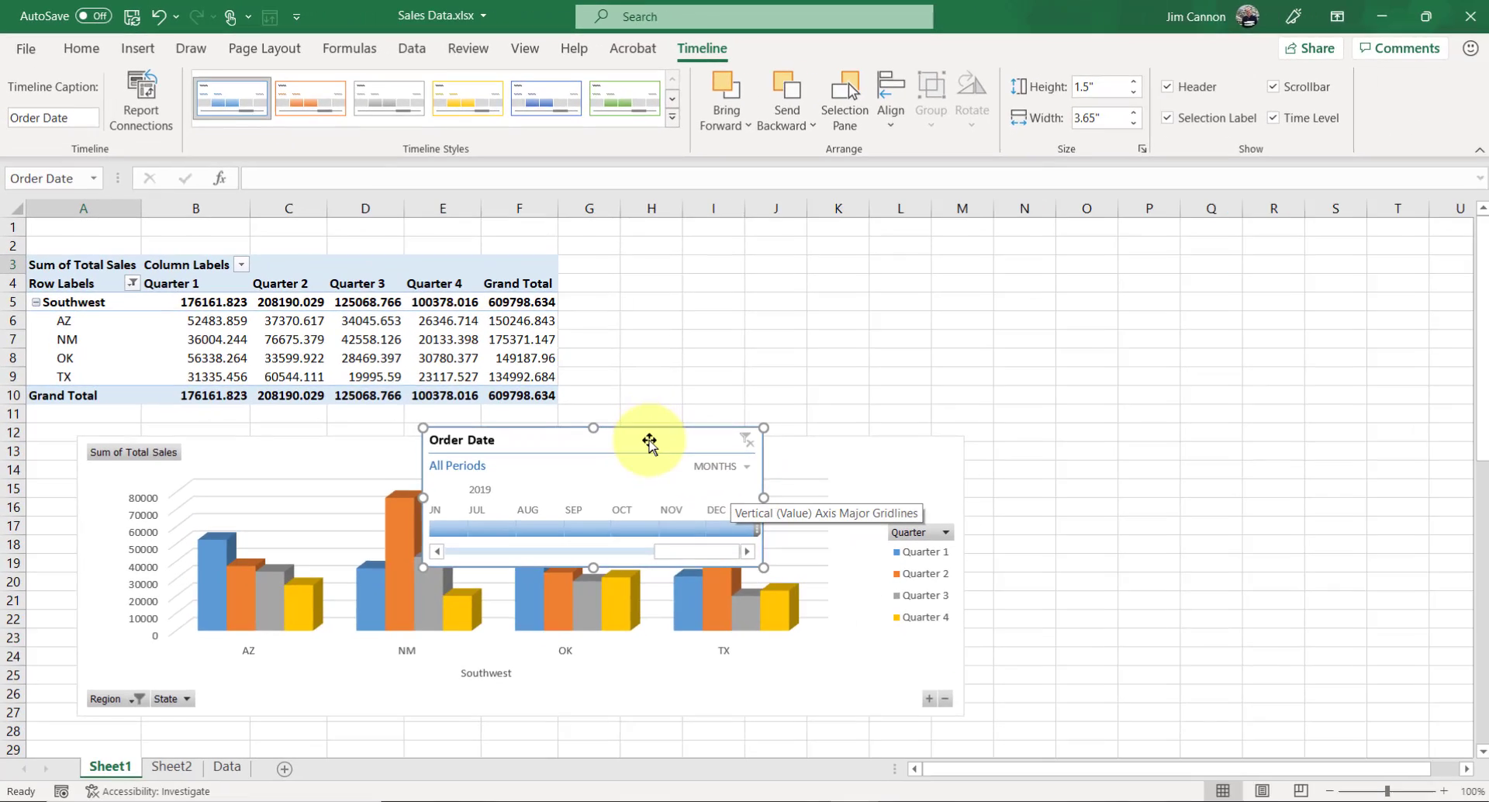
left_click_drag(862, 584, 1019, 370)
left_click_drag(771, 280, 859, 273)
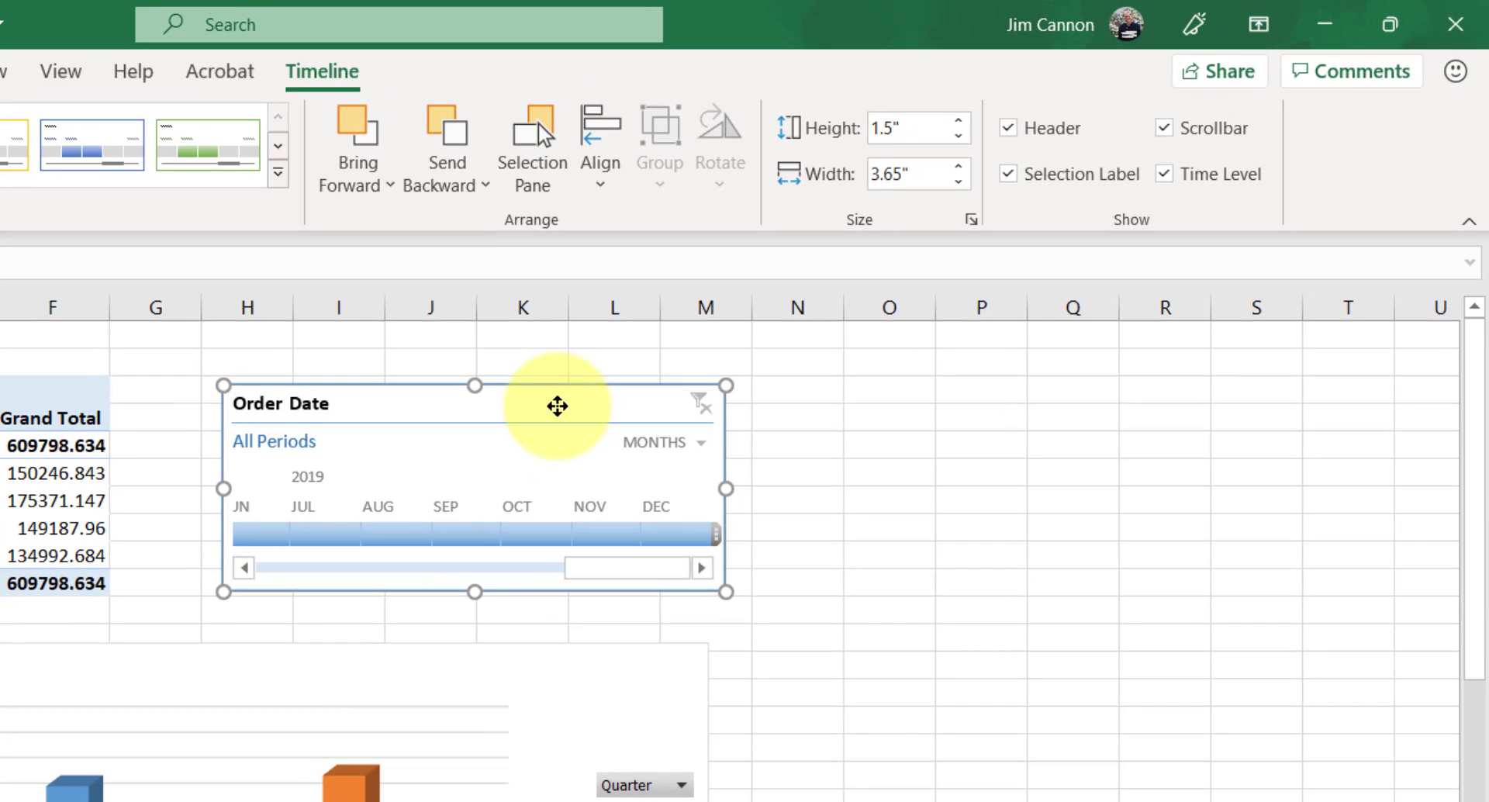
- Set the Order Date timeline's time level to quarters and filter it in turn to Q4 2018, Q3 2018 and Q1 2018
left_click(673, 442)
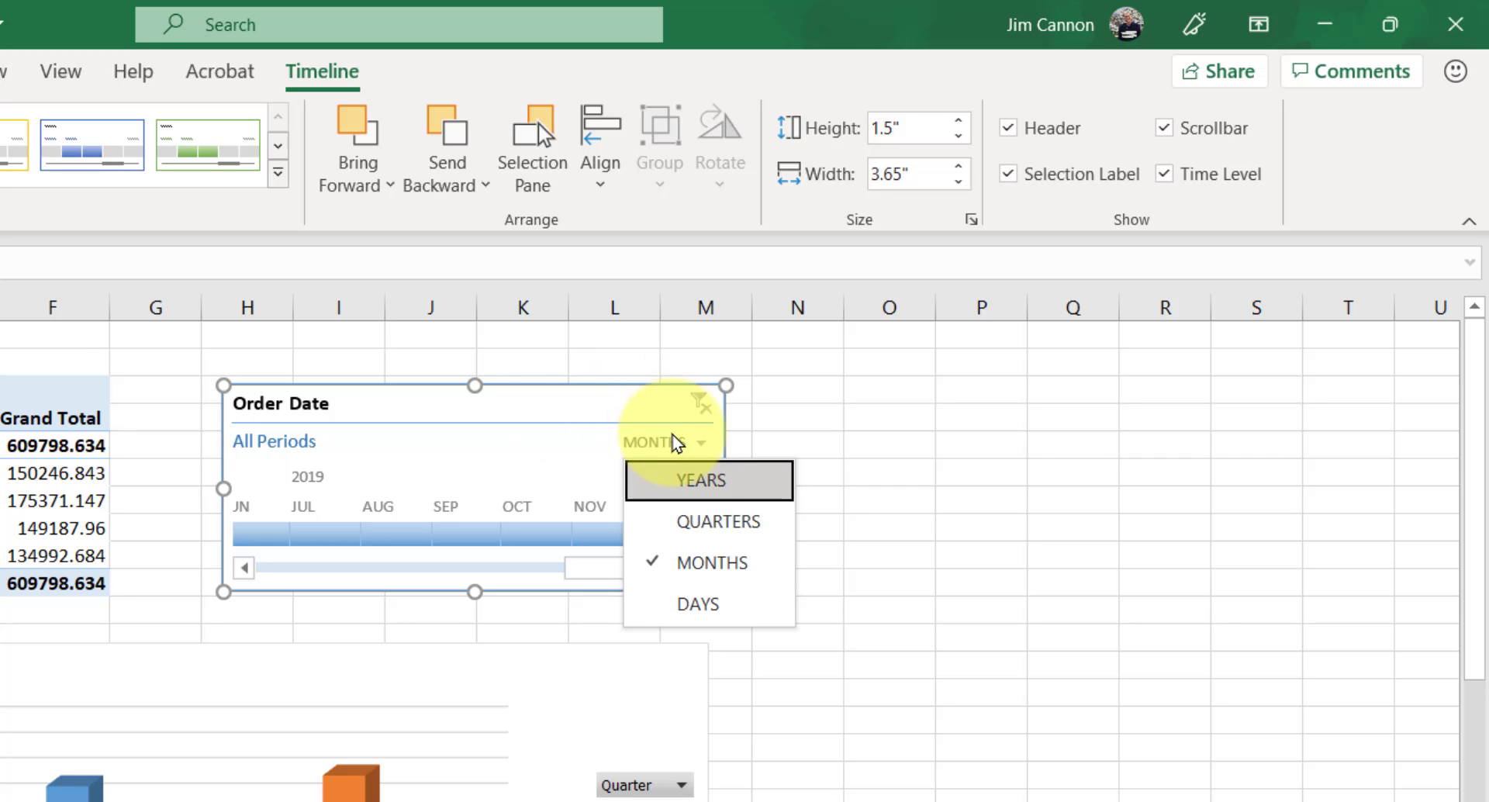
left_click(696, 521)
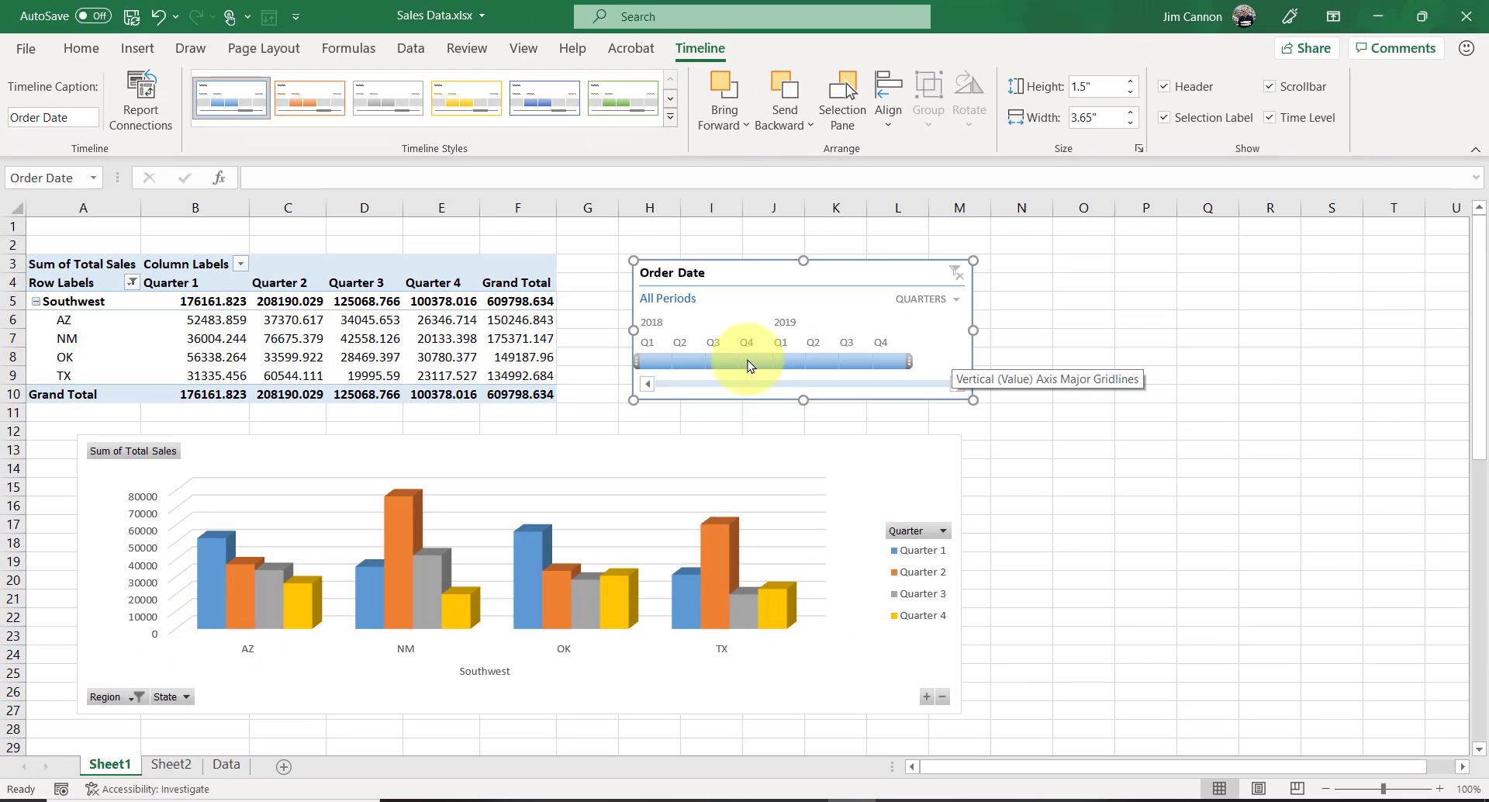
left_click(749, 361)
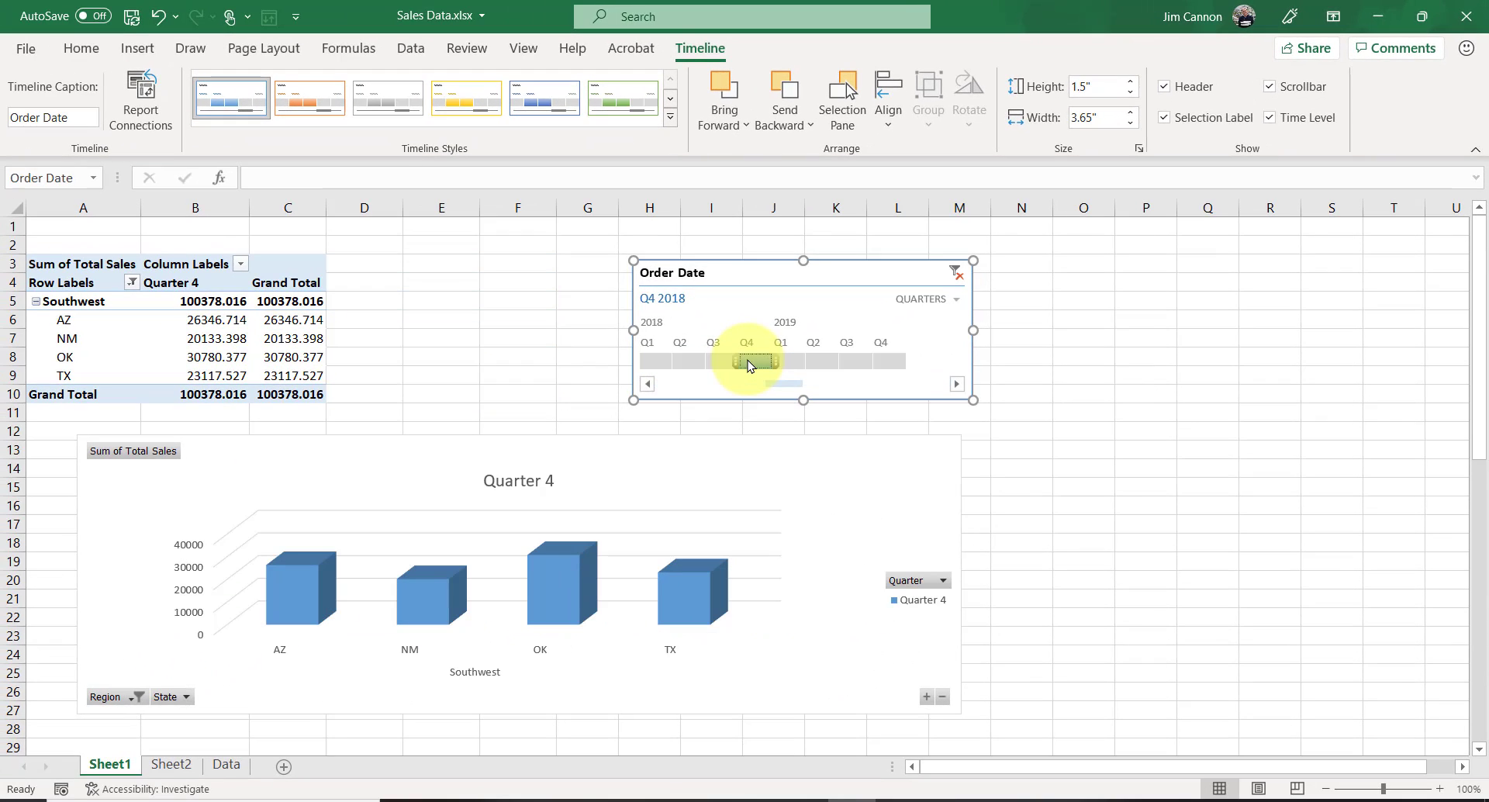
left_click_drag(750, 363, 713, 361)
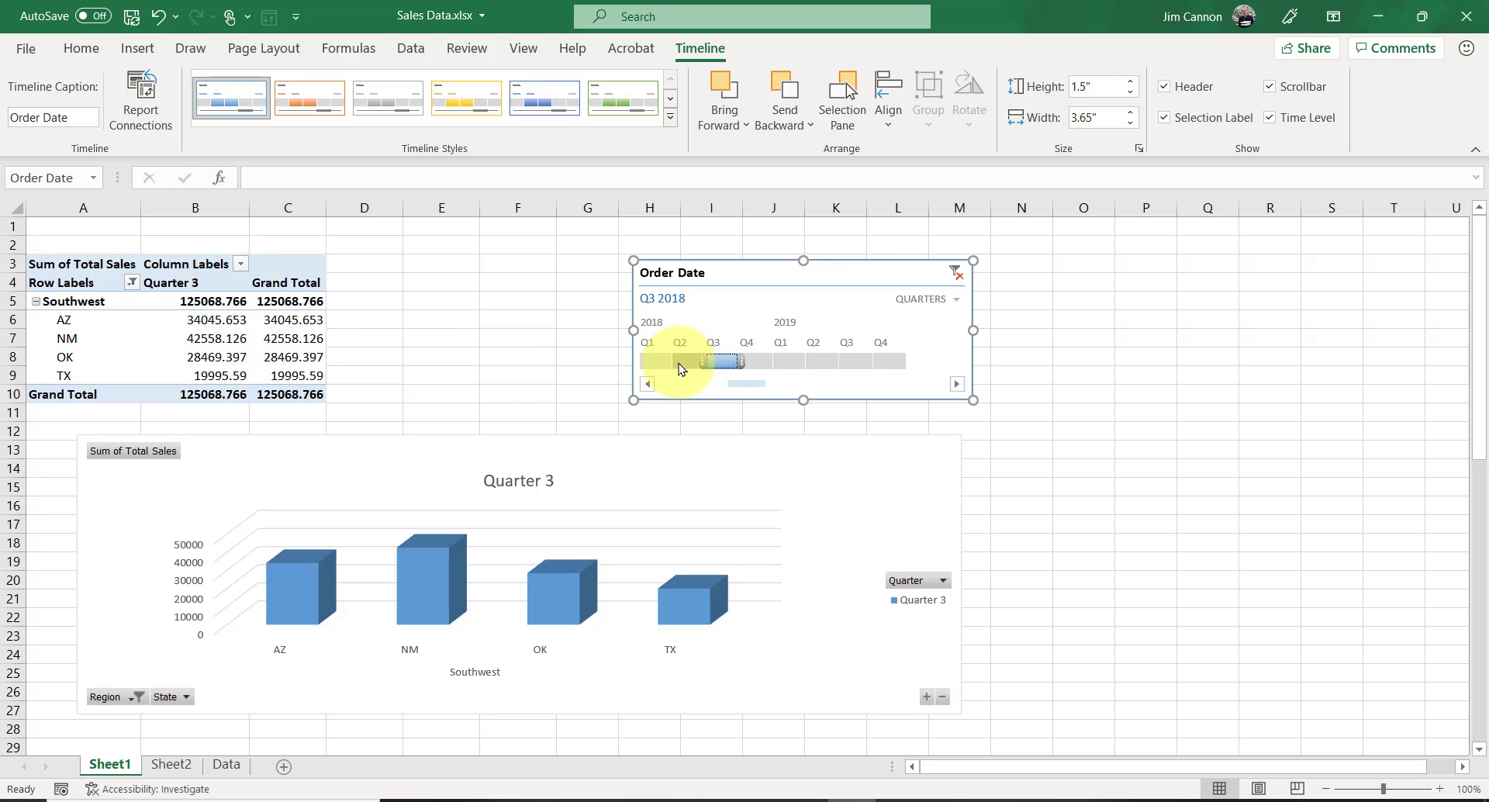
left_click(658, 363)
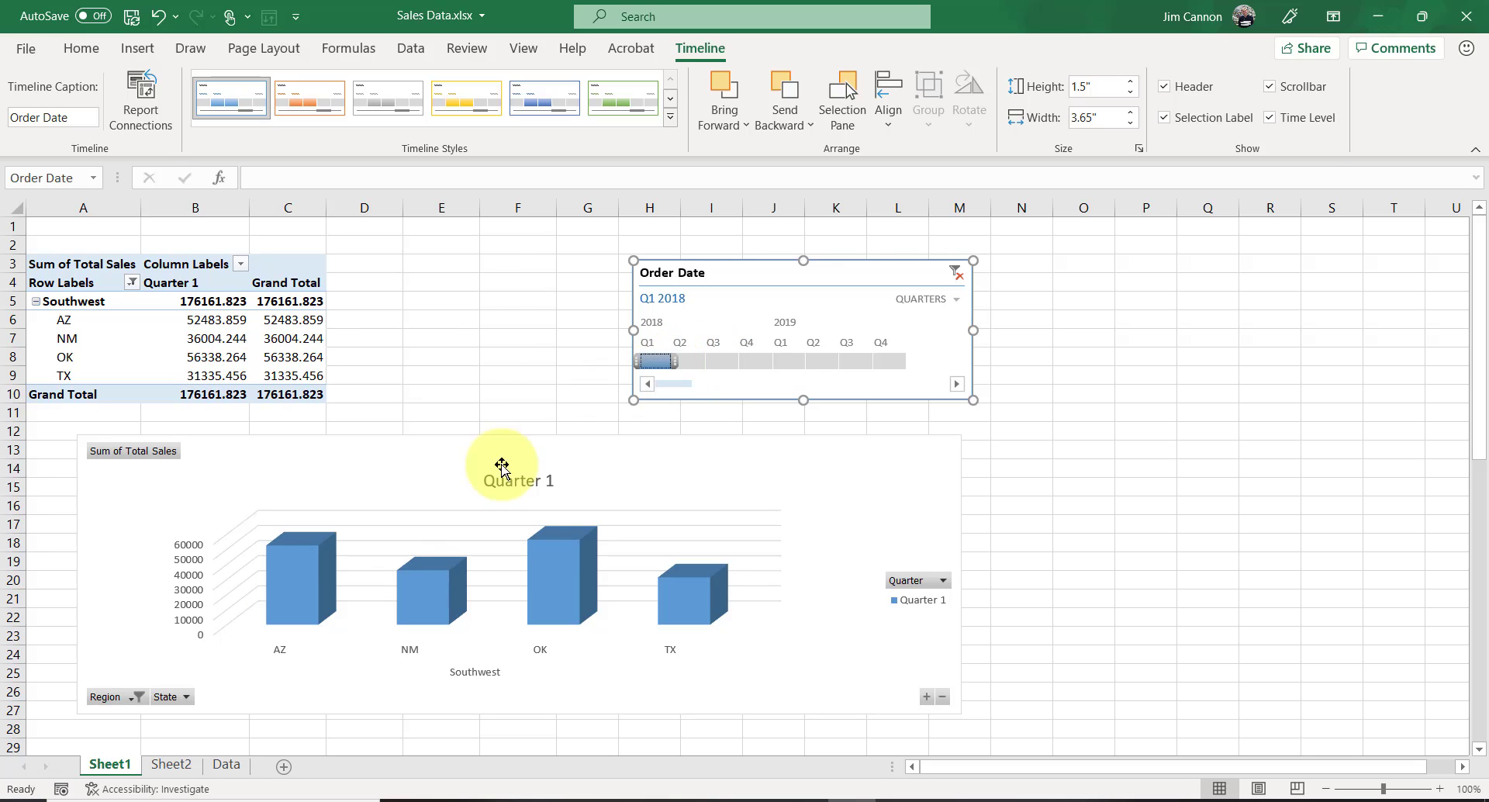
- Add Midwest to Southwest in the PivotChart's Region filter
left_click(133, 699)
left_click(132, 700)
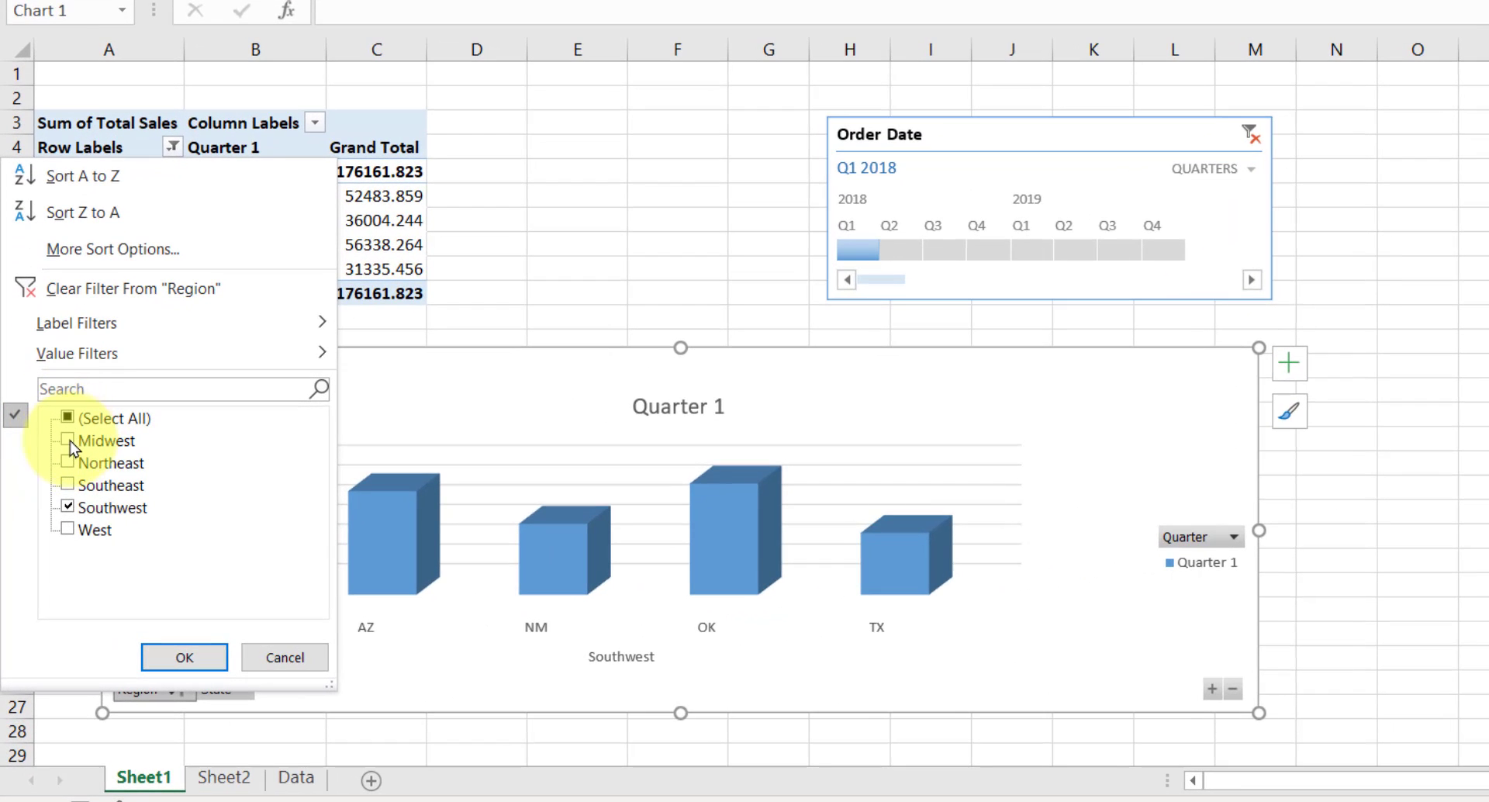
left_click(188, 657)
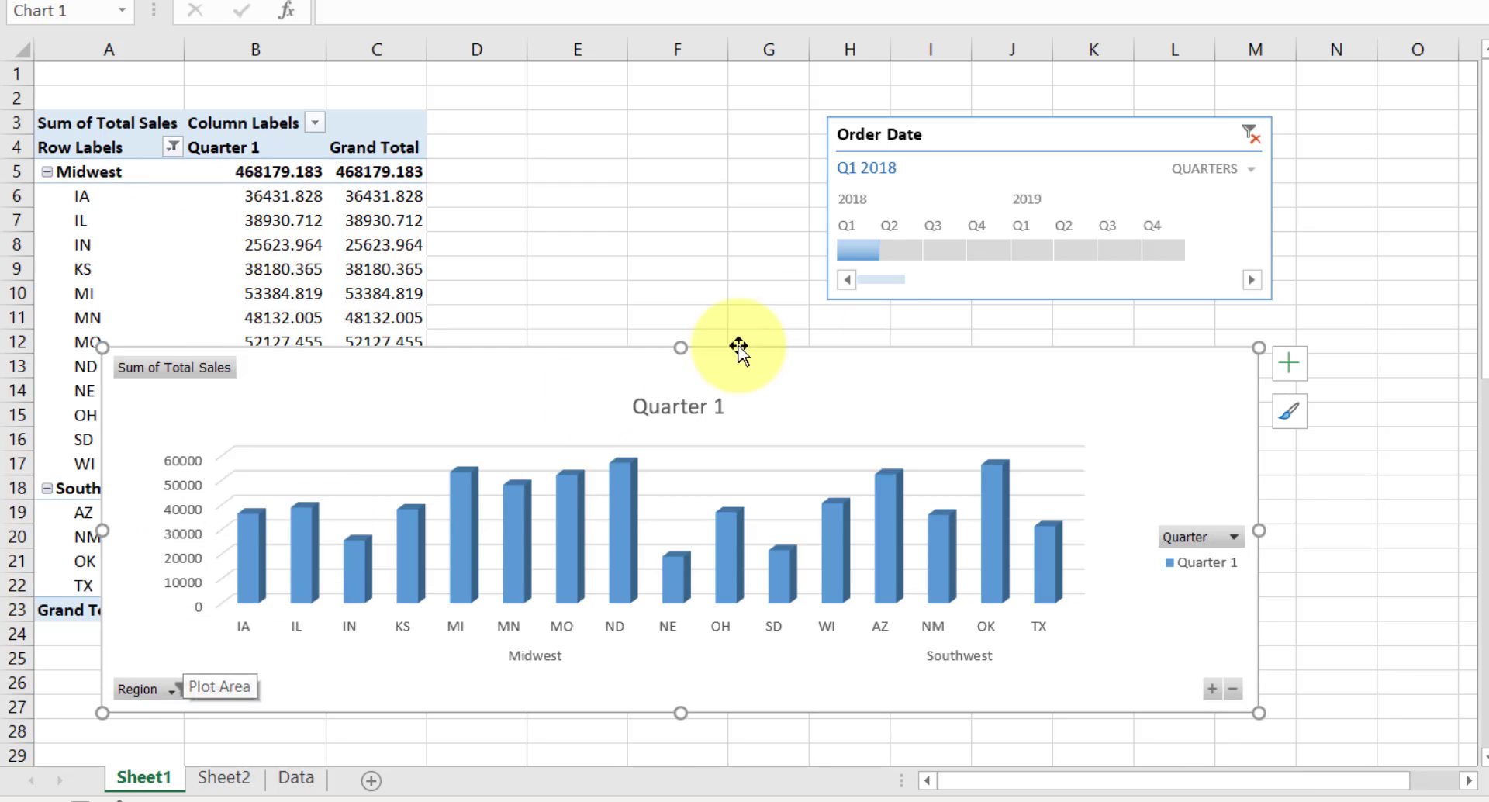
- Filter the Order Date timeline to Q4 2018 and extend its range to Q2 2018 through Q1 2019
left_click(977, 245)
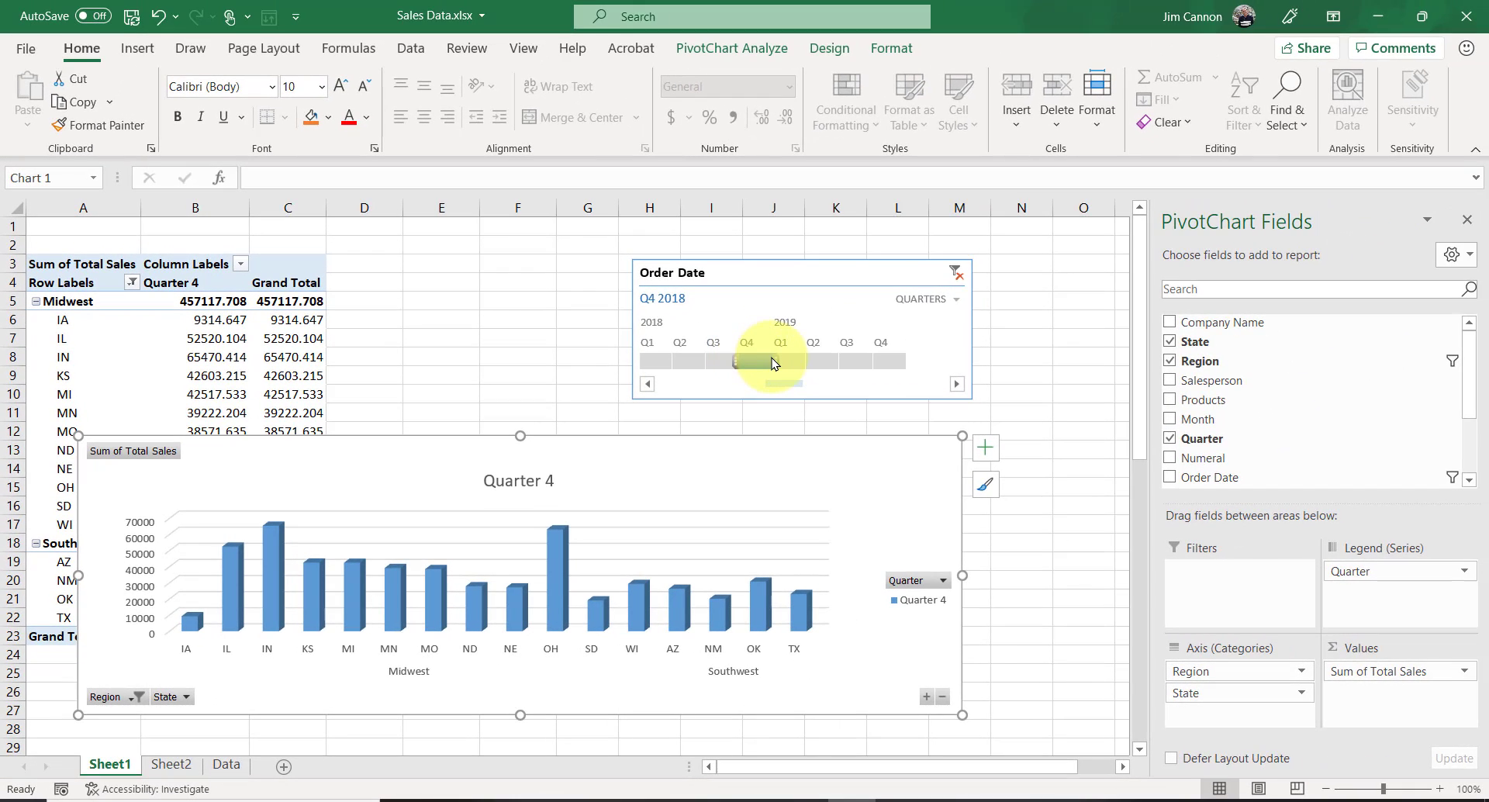
left_click_drag(775, 359, 799, 362)
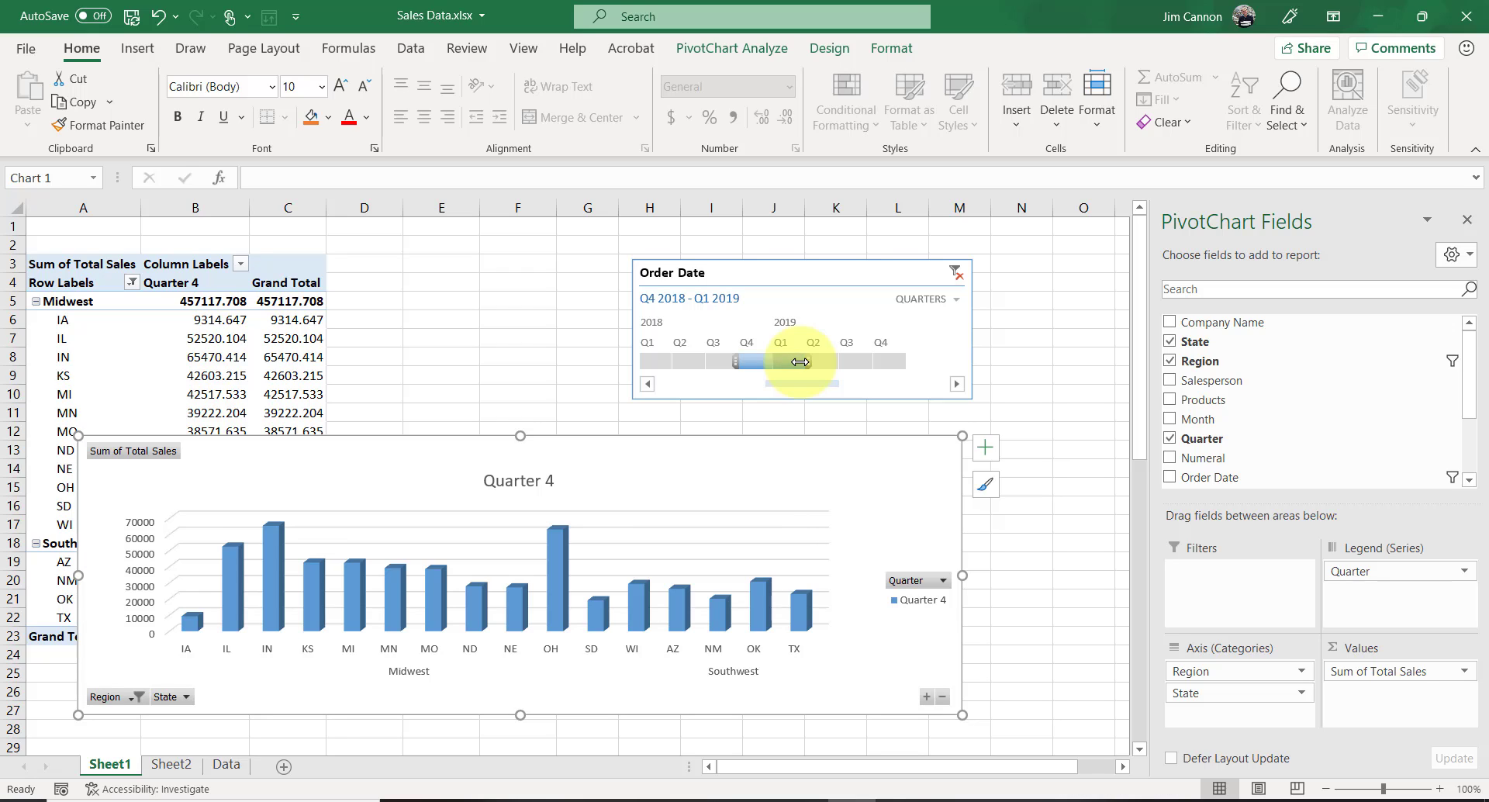
left_click_drag(735, 358, 705, 363)
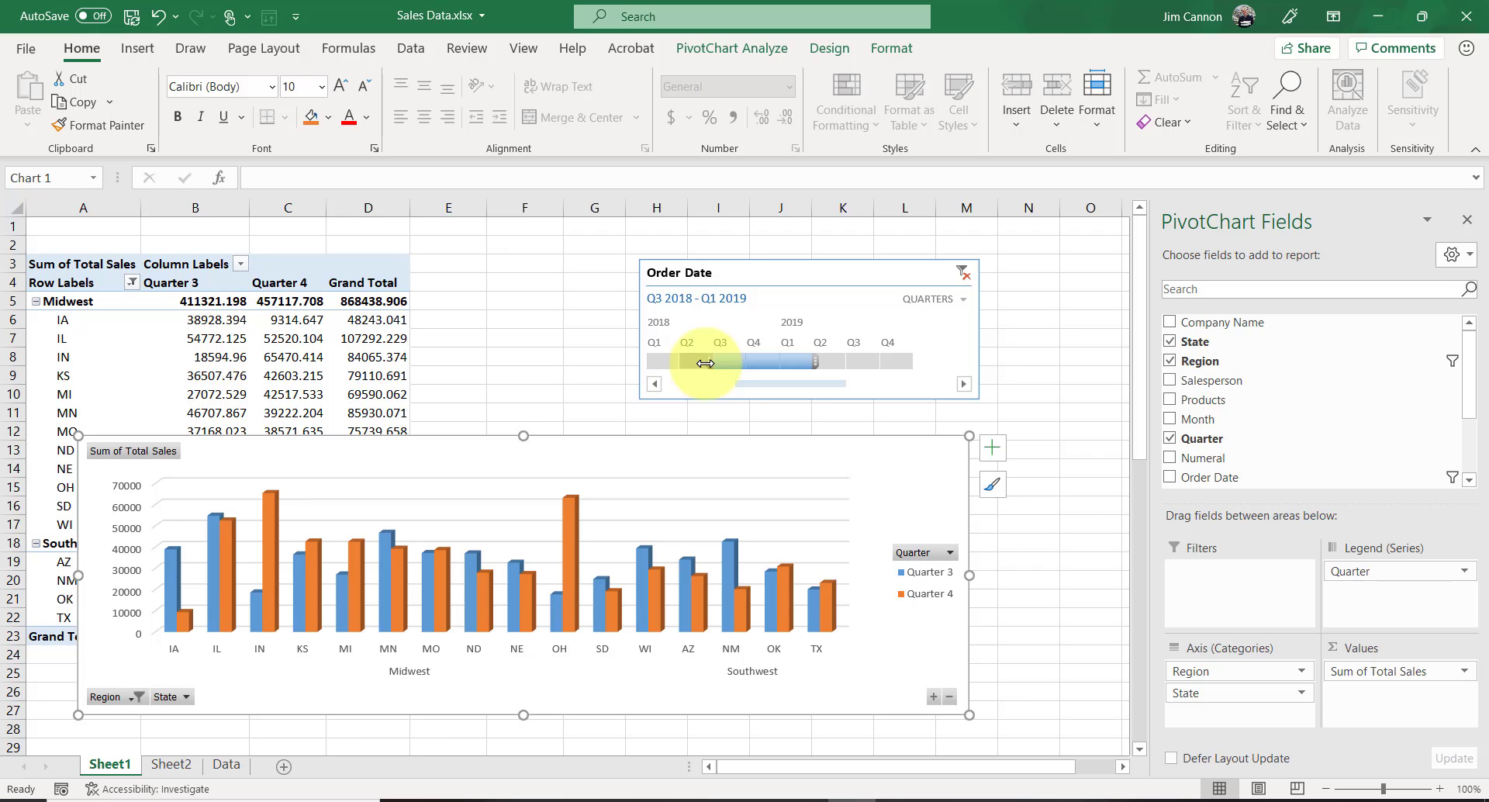
left_click_drag(705, 363, 709, 362)
left_click_drag(709, 359, 677, 361)
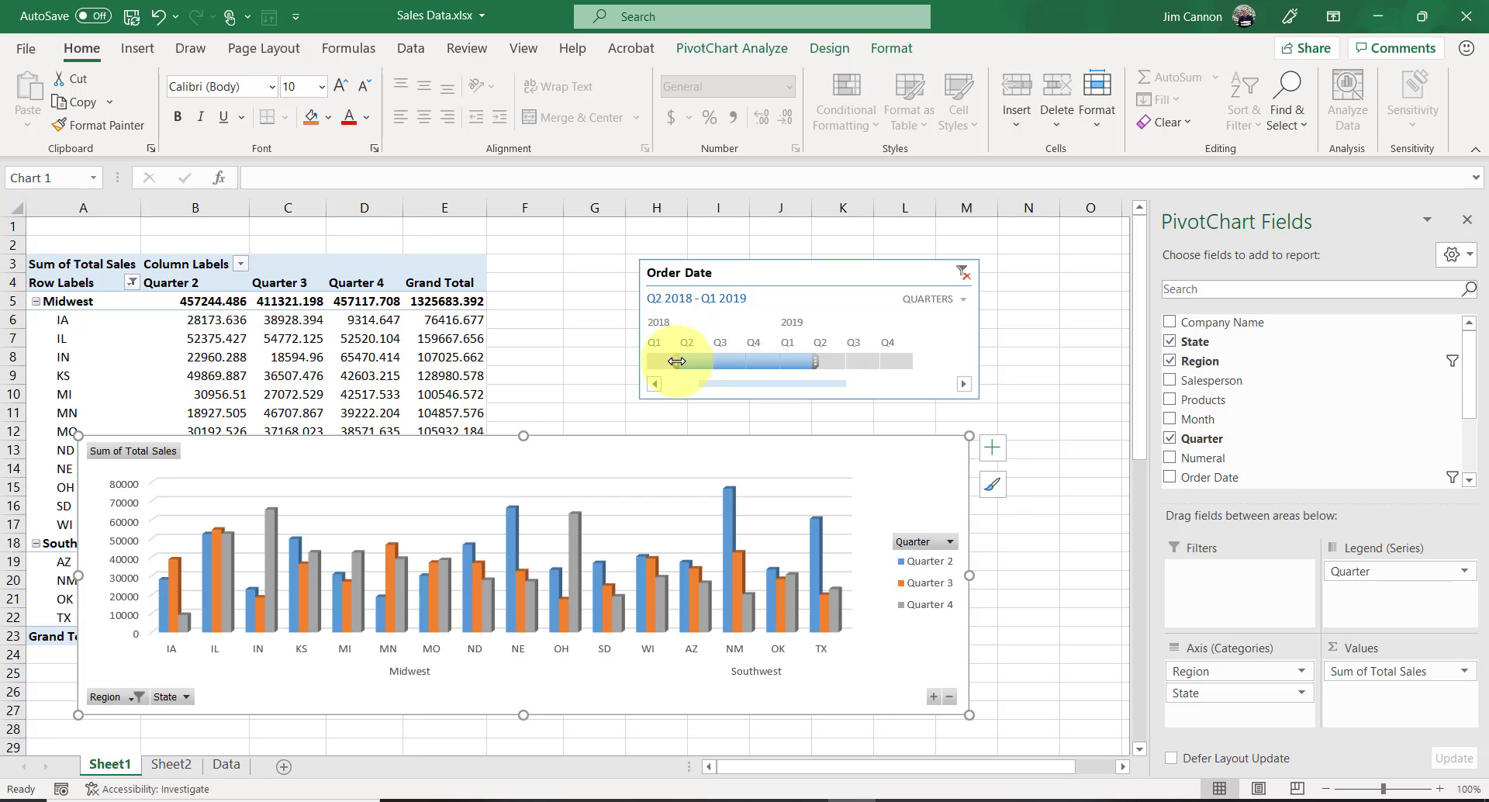
- Move the PivotChart below the PivotTable's Grand Total row and the Order Date timeline right next to the PivotTable
mouse_move(705, 465)
left_mouse_down()
mouse_move(708, 588)
mouse_move(681, 659)
mouse_move(664, 662)
left_mouse_up()
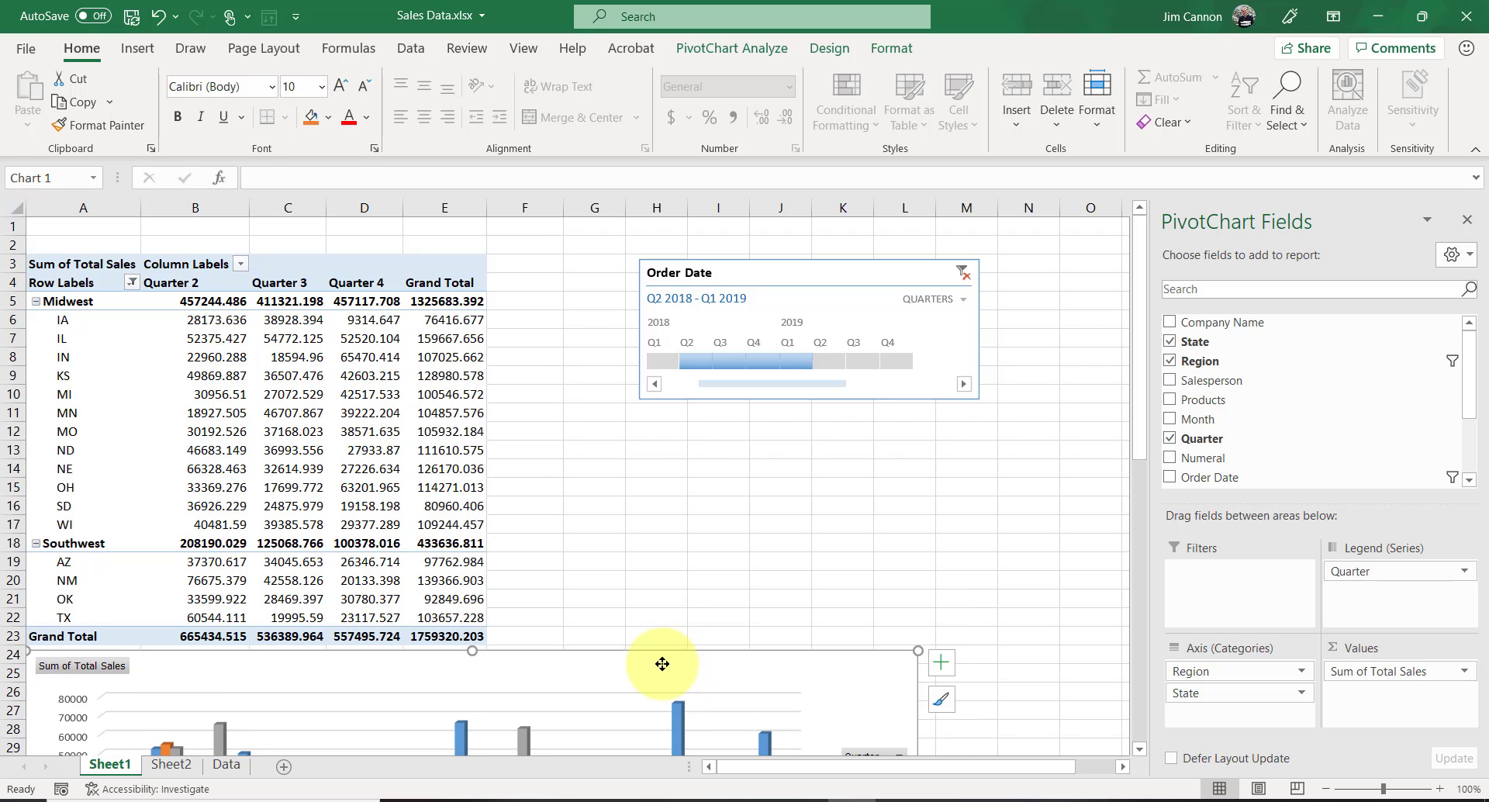
left_click_drag(801, 281, 657, 280)
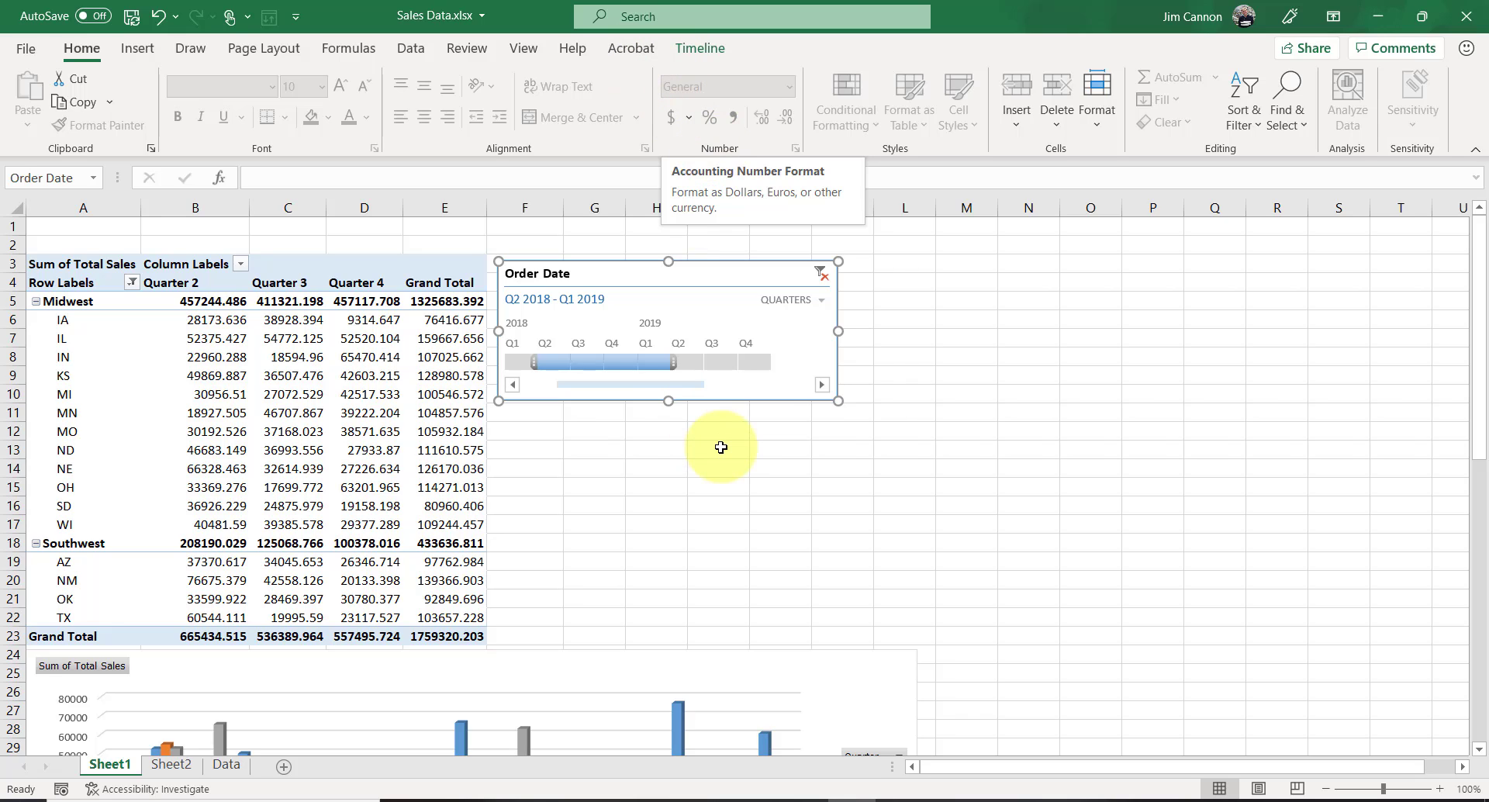
- Insert slicers for the State and Salesperson fields of the PivotChart
left_click(749, 672)
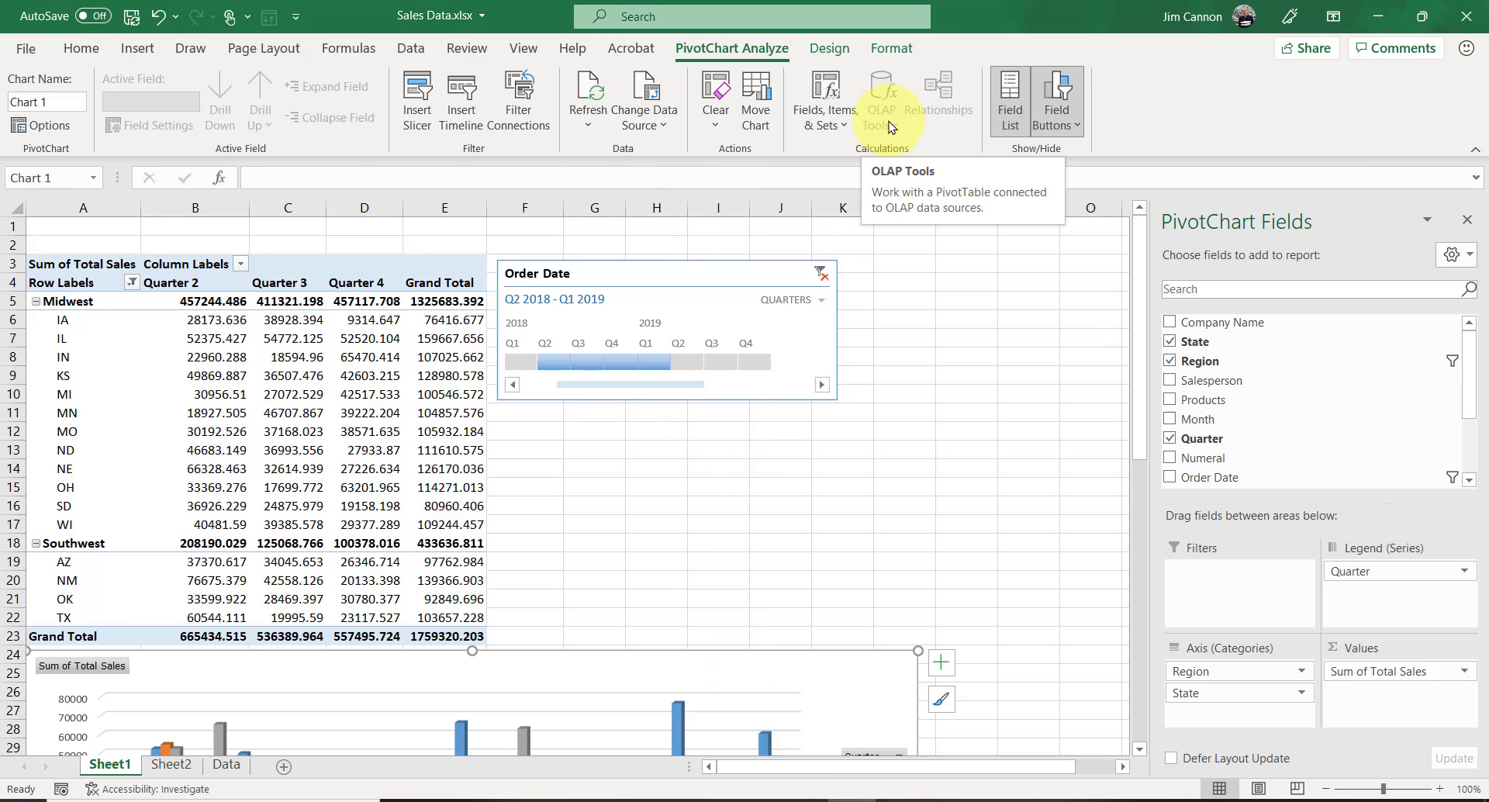
left_click(422, 113)
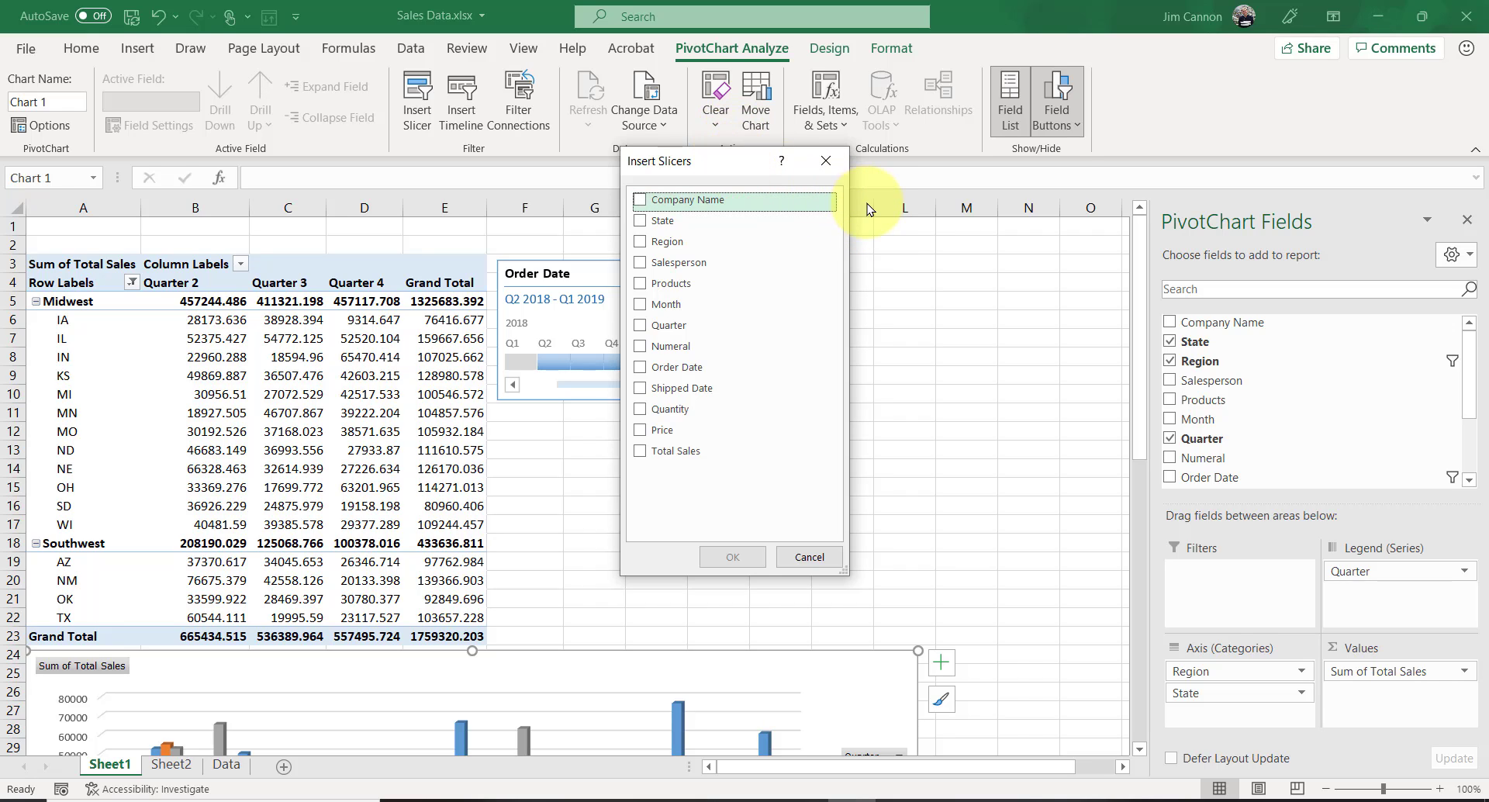
left_click_drag(733, 164, 966, 233)
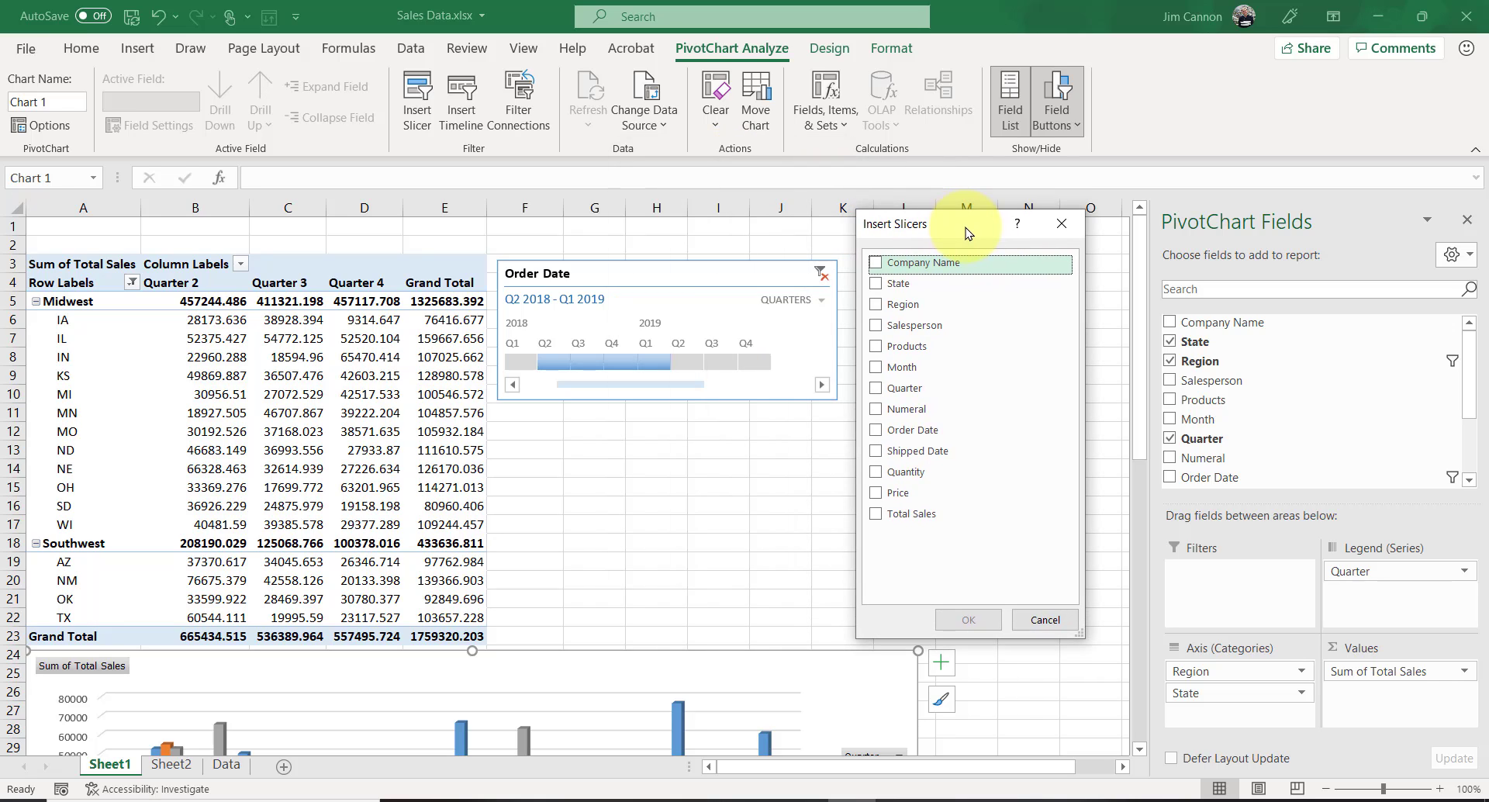
left_click(880, 283)
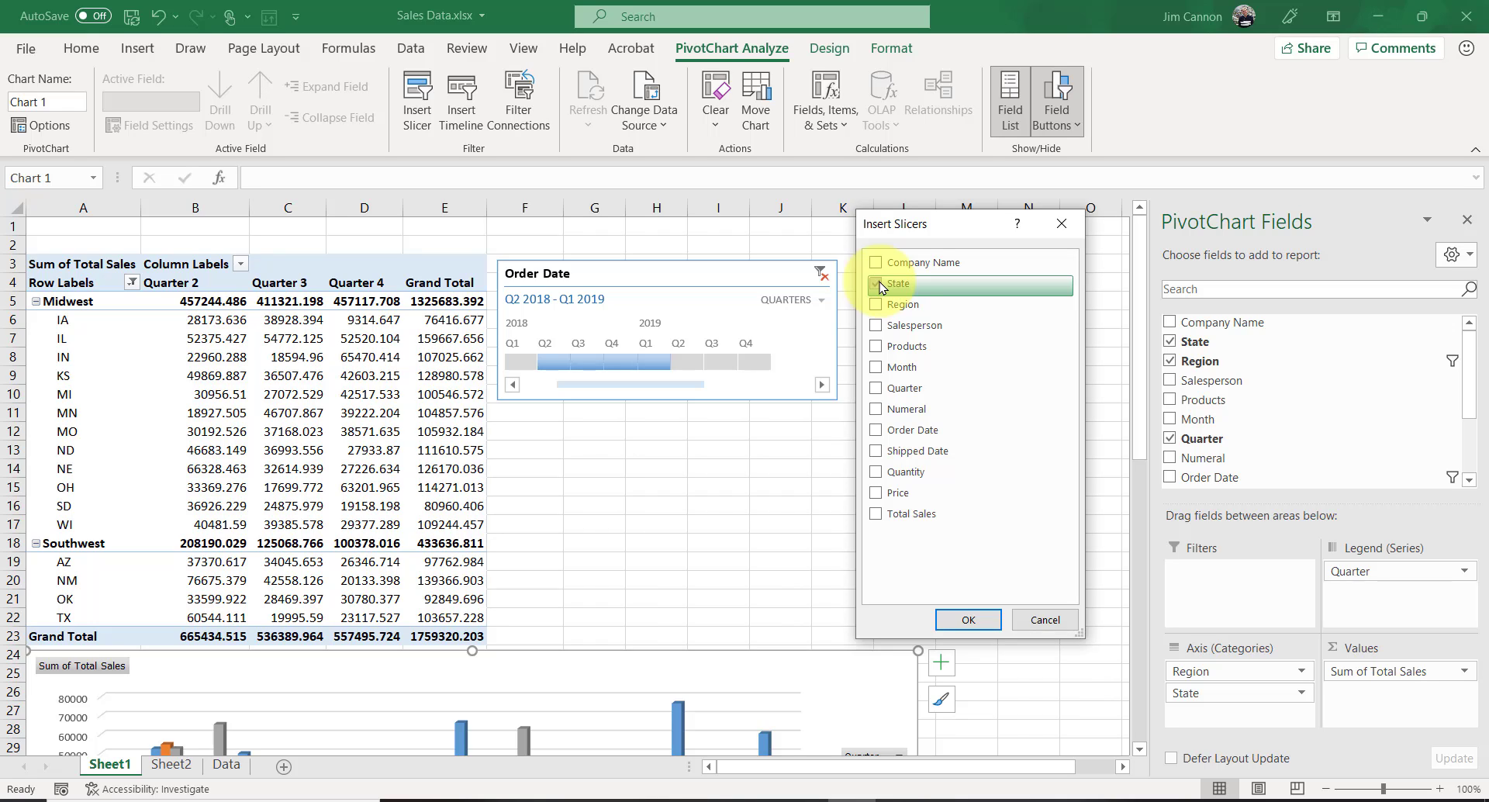
left_click(879, 324)
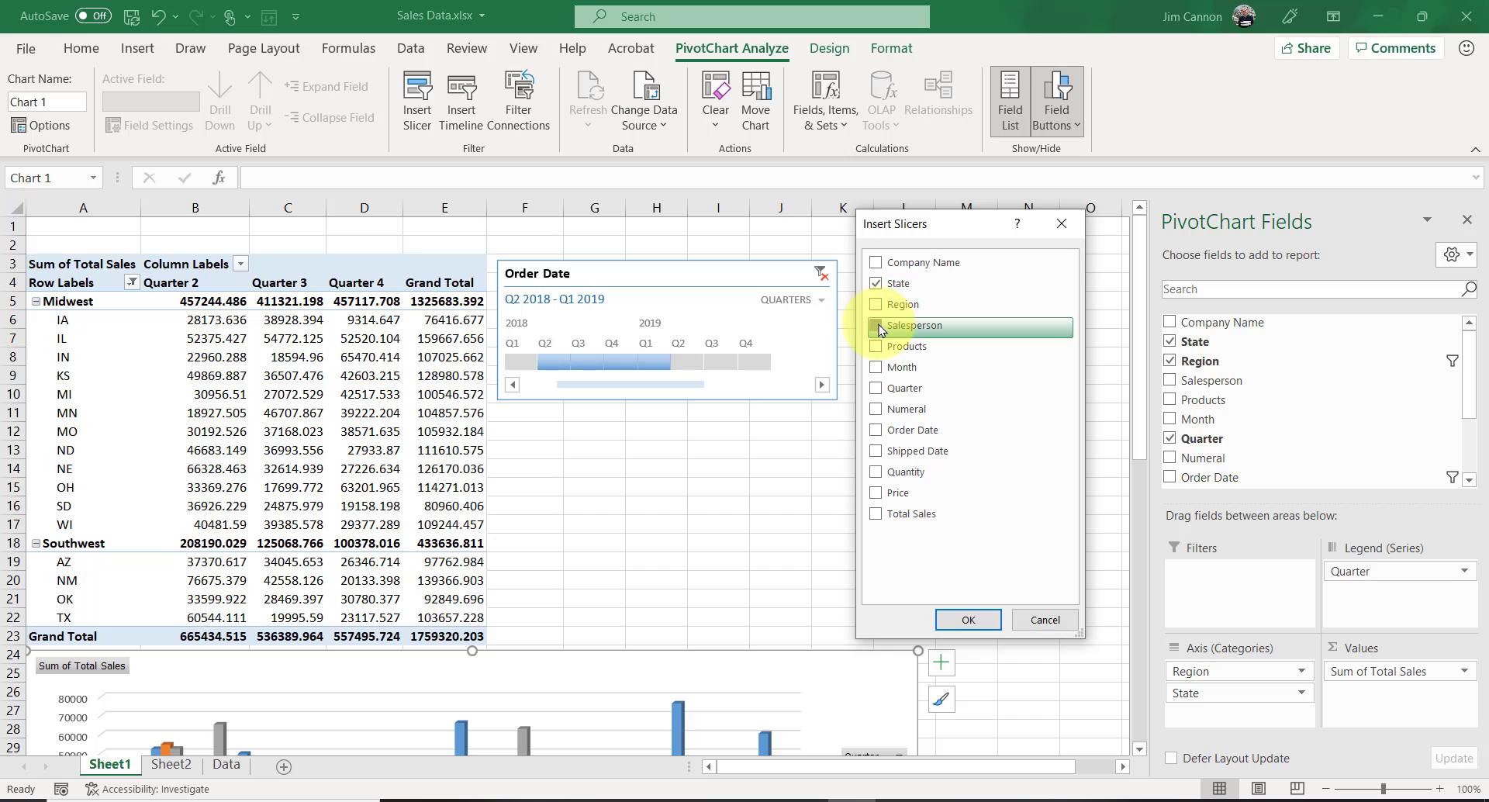
left_click(959, 619)
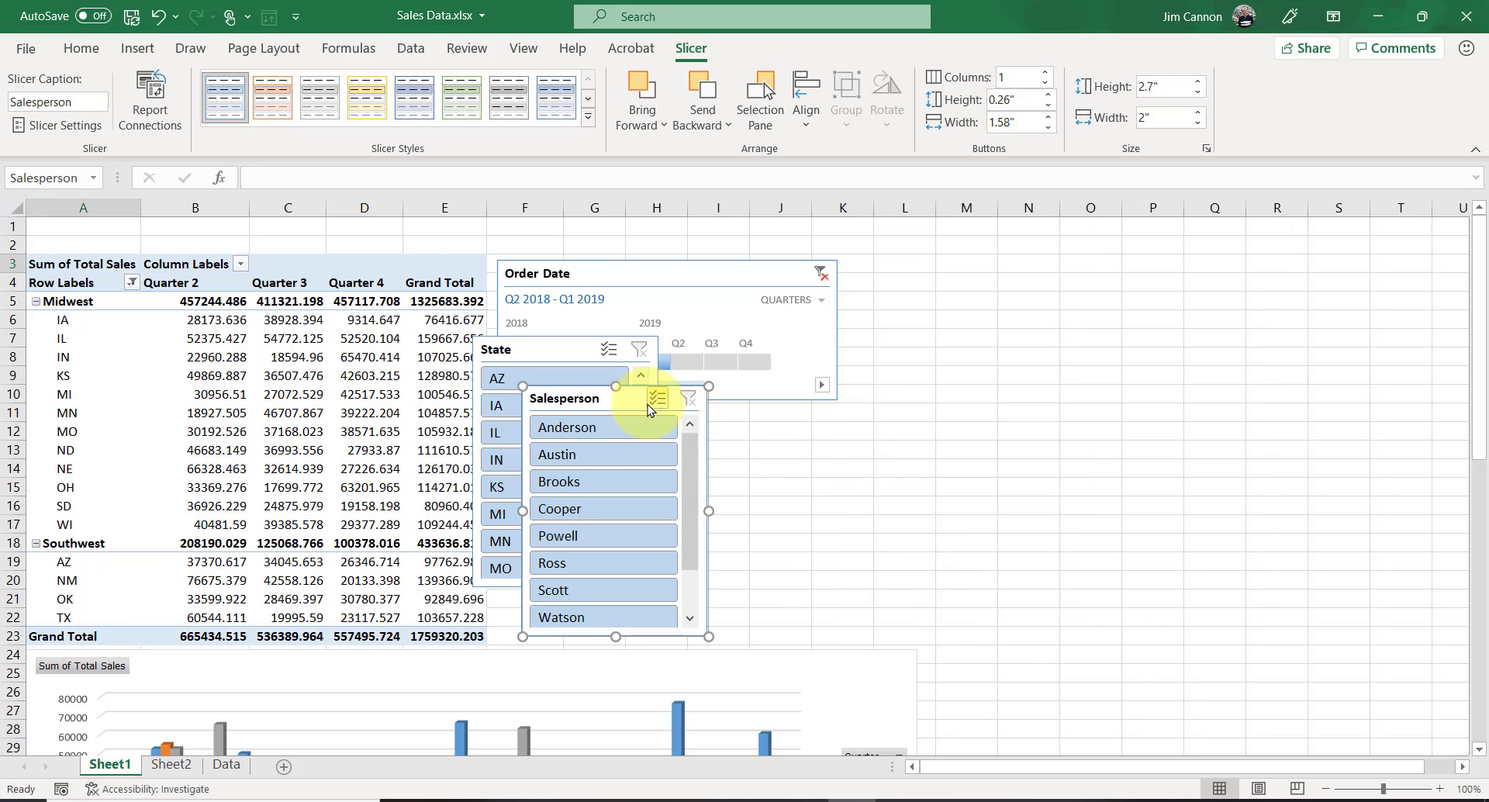
- Arrange the State and Salesperson slicers side by side directly beneath the Order Date timeline
left_click_drag(632, 403, 820, 419)
left_click_drag(535, 346, 560, 415)
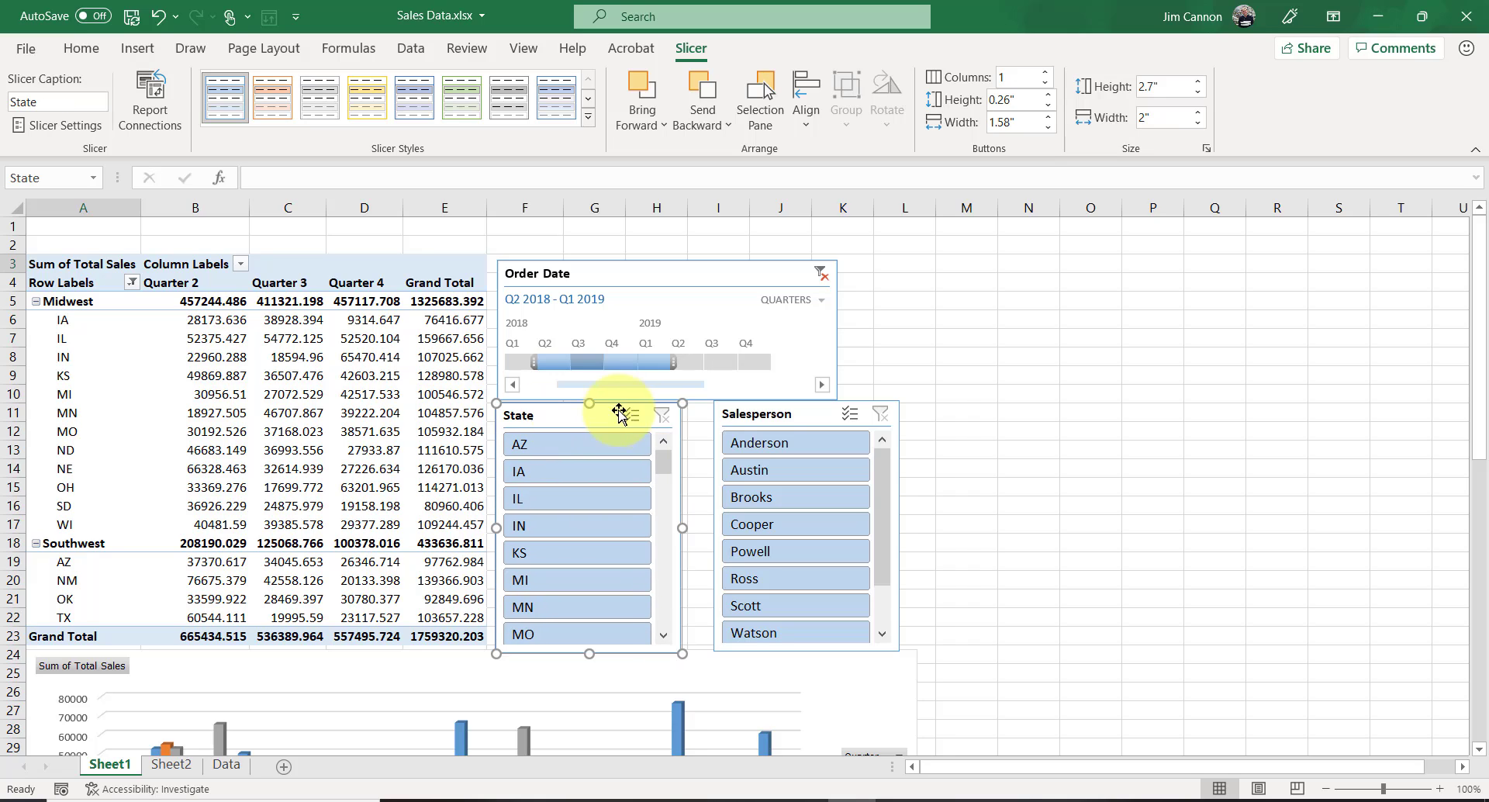
left_click_drag(756, 410, 734, 415)
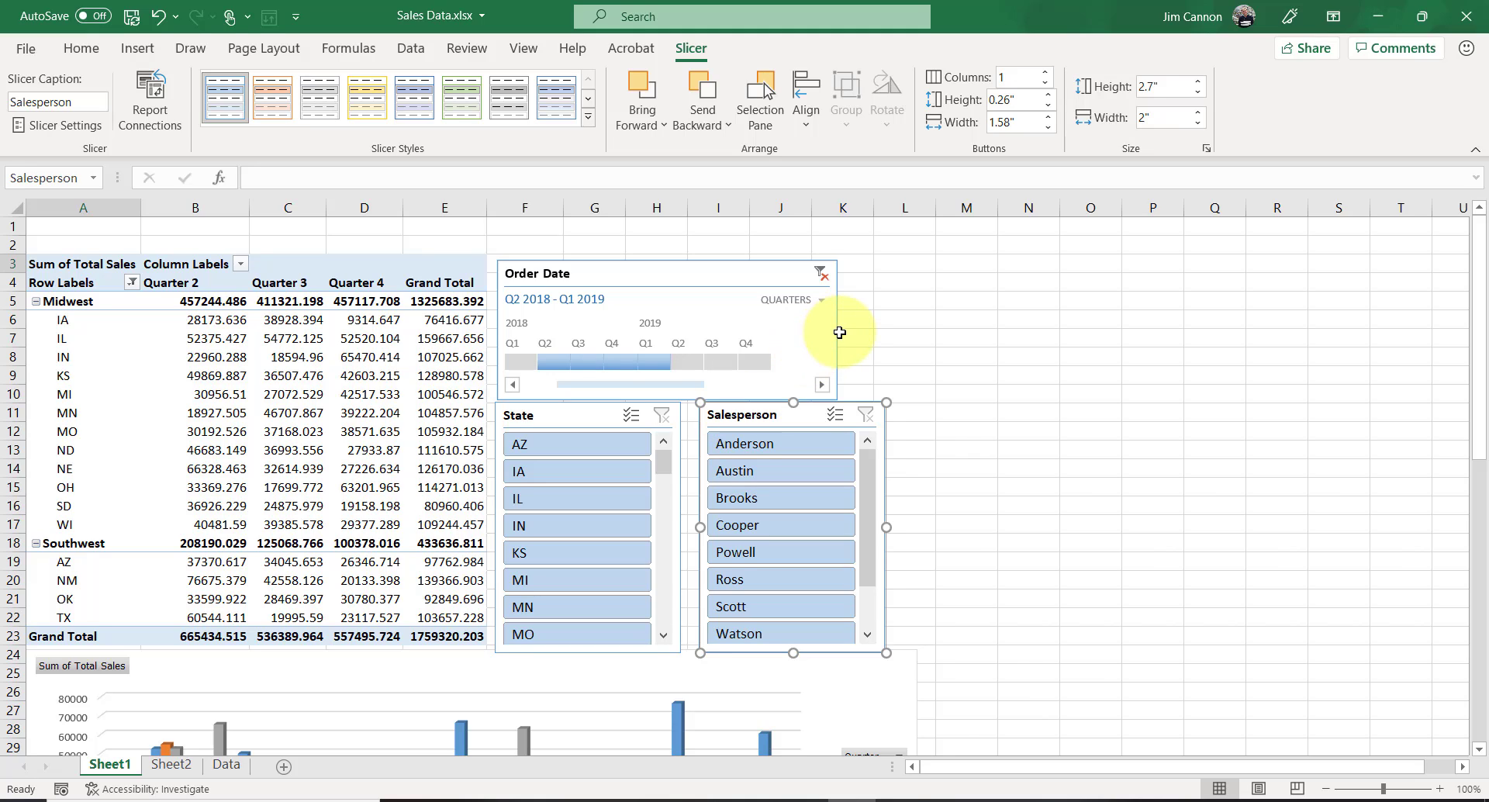
- Filter the State slicer to AZ and IN
scroll(1044, 376, "down", 1)
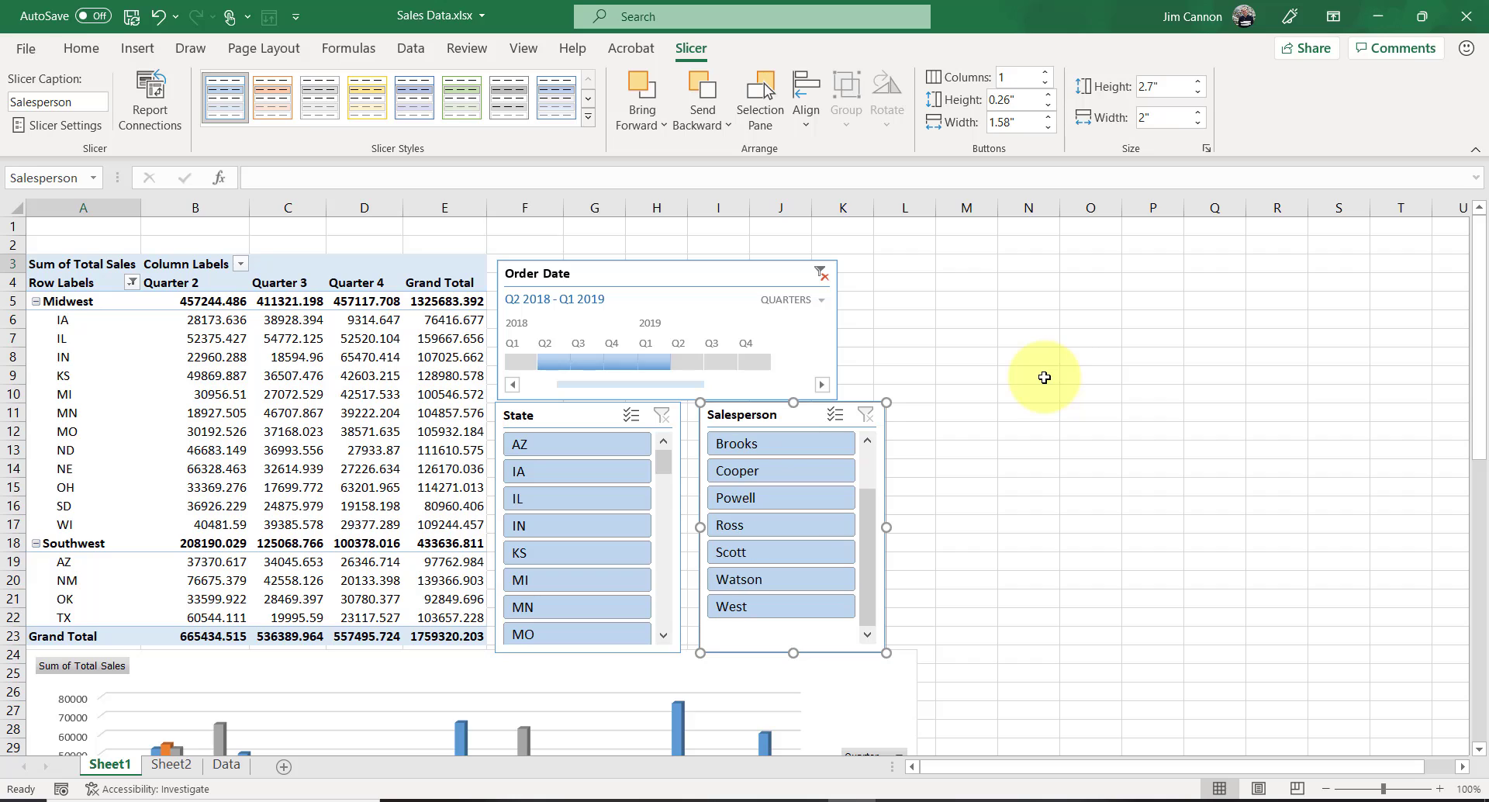
left_click_drag(1482, 261, 1486, 357)
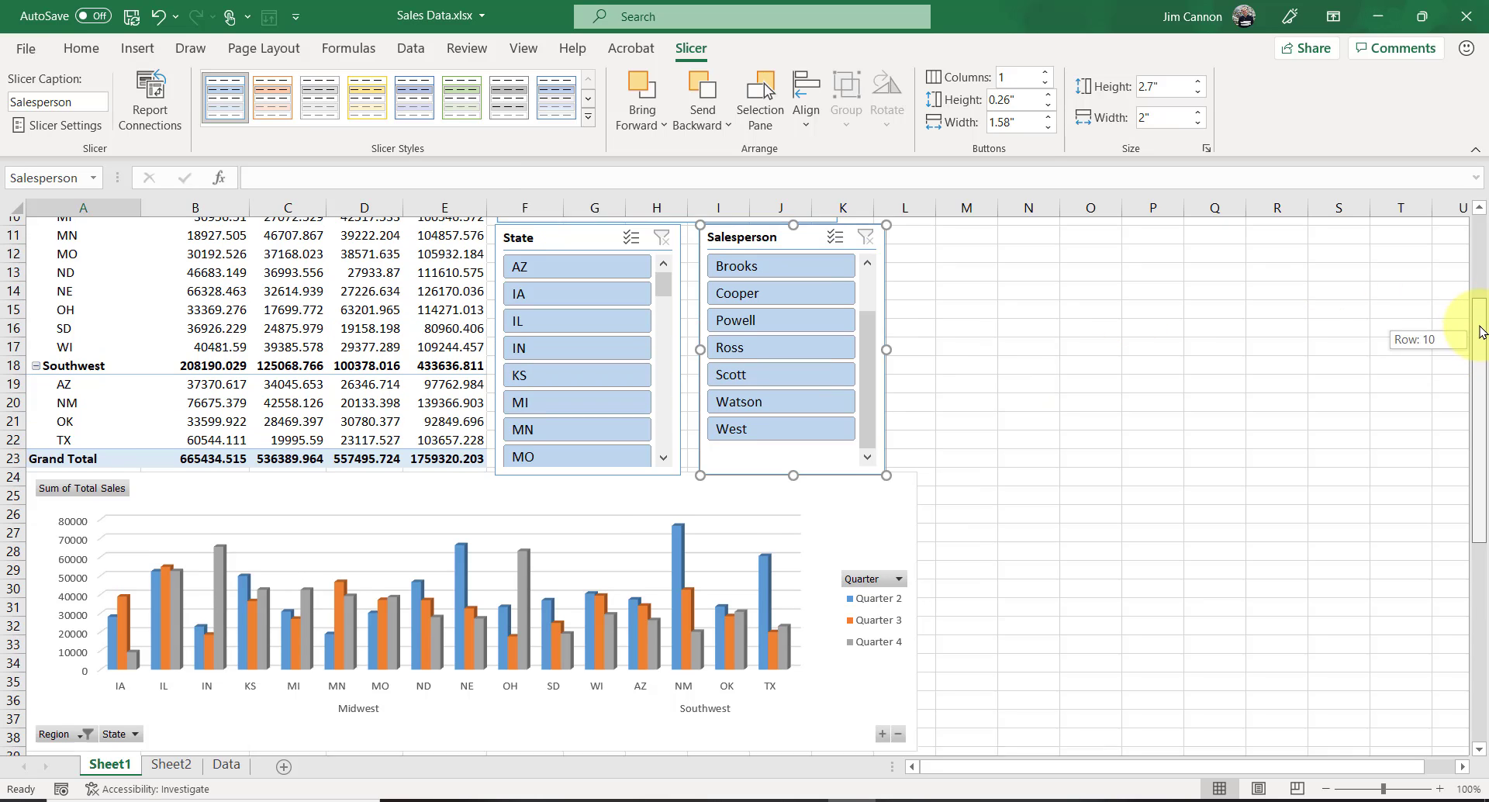
scroll(1479, 324, "up", 1)
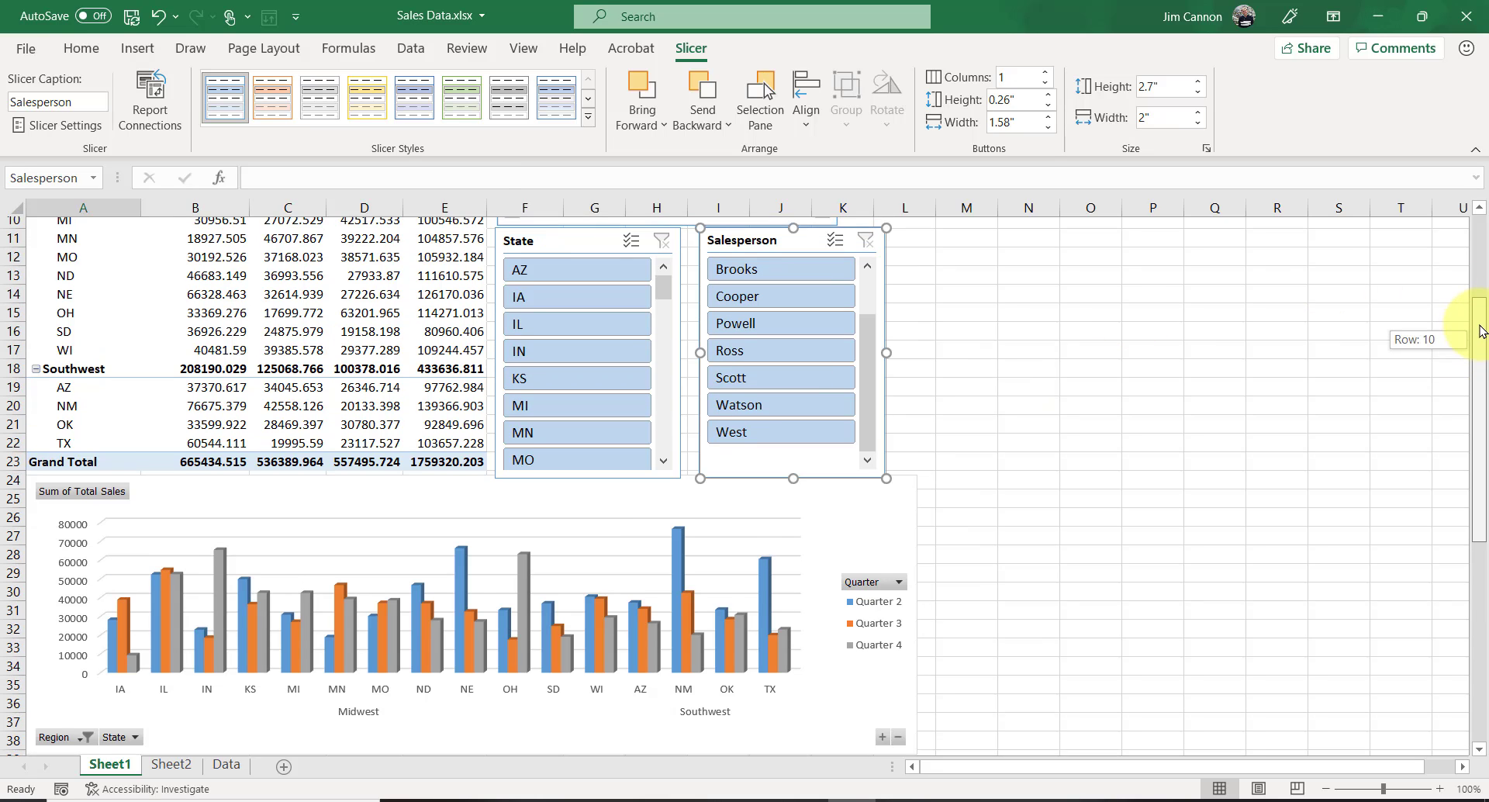
left_click(579, 278)
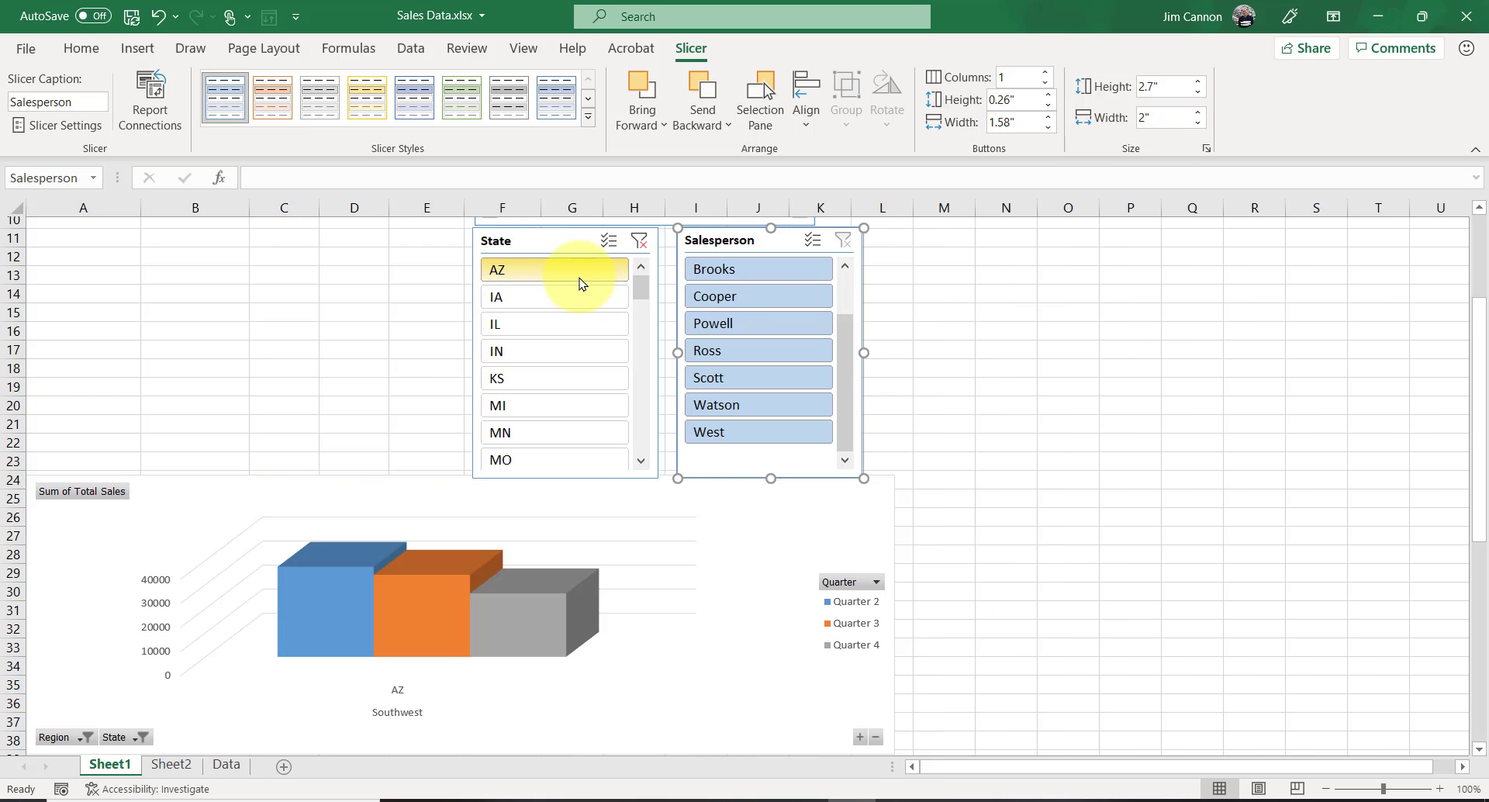
left_click(567, 356, "ctrl")
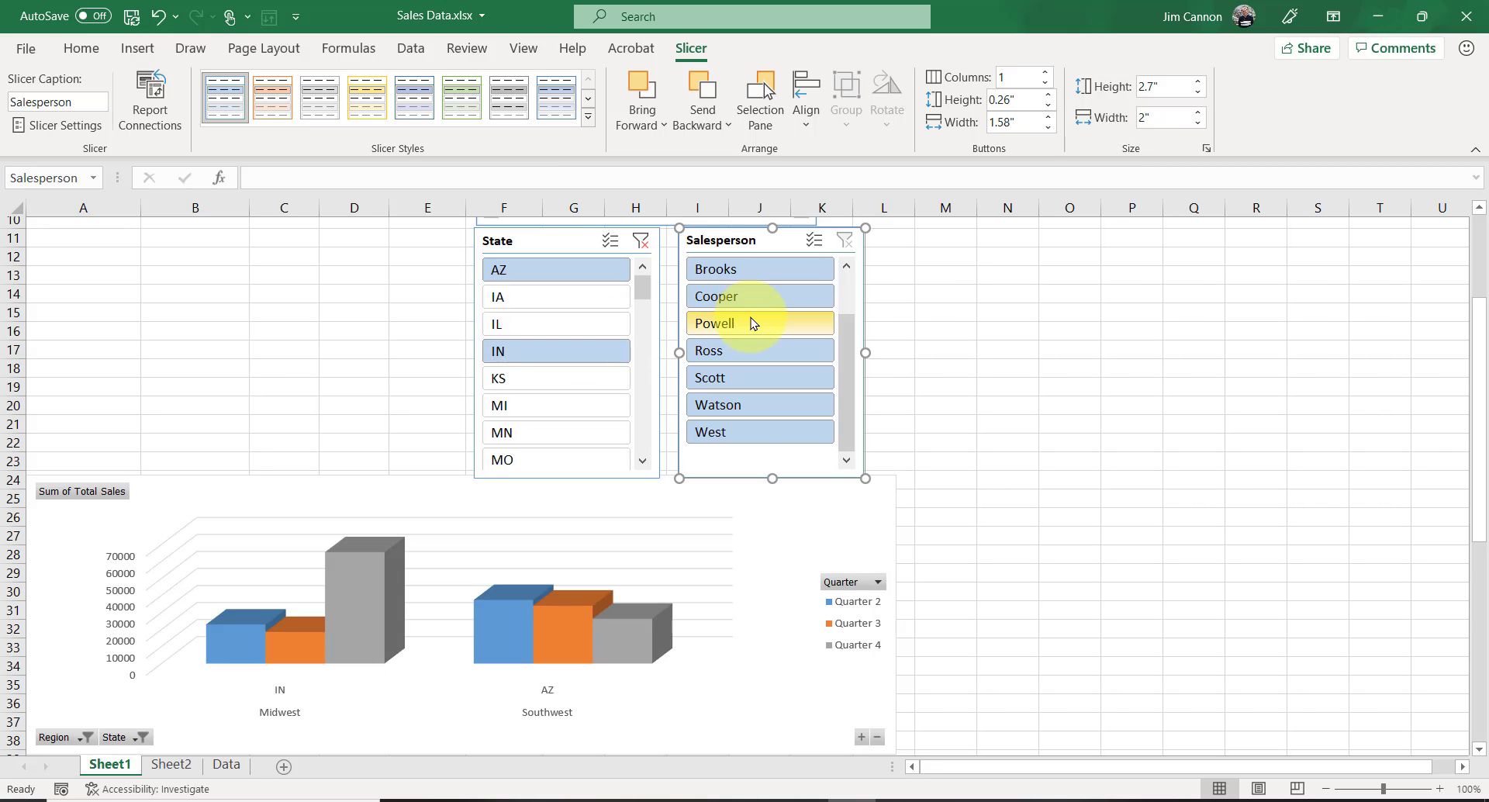
- Filter the Salesperson slicer to the first, third and fifth visible salespeople and add IA to the State slicer's selection
left_click(750, 276)
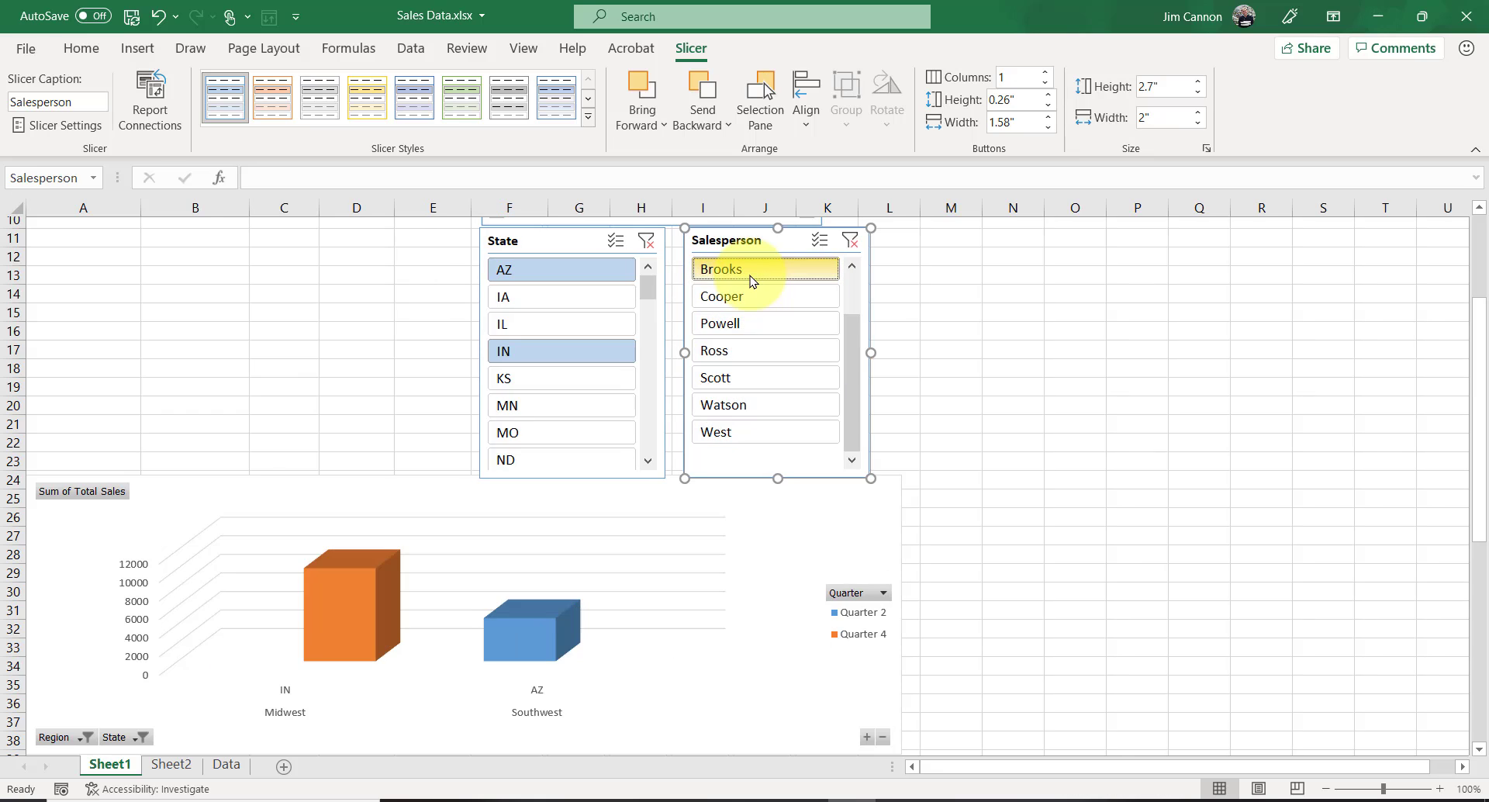
left_click(759, 324, "ctrl")
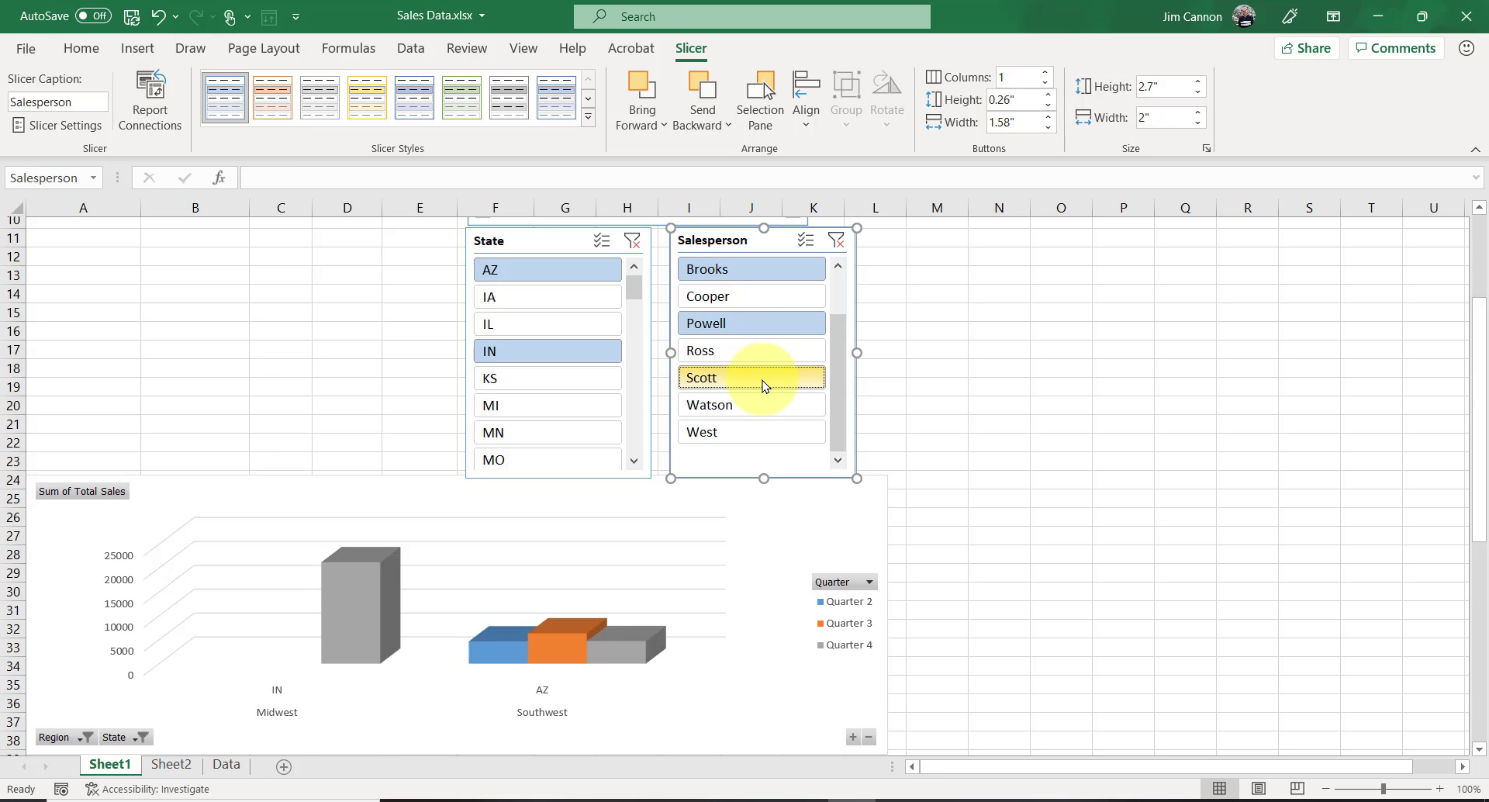
left_click(540, 296, "ctrl")
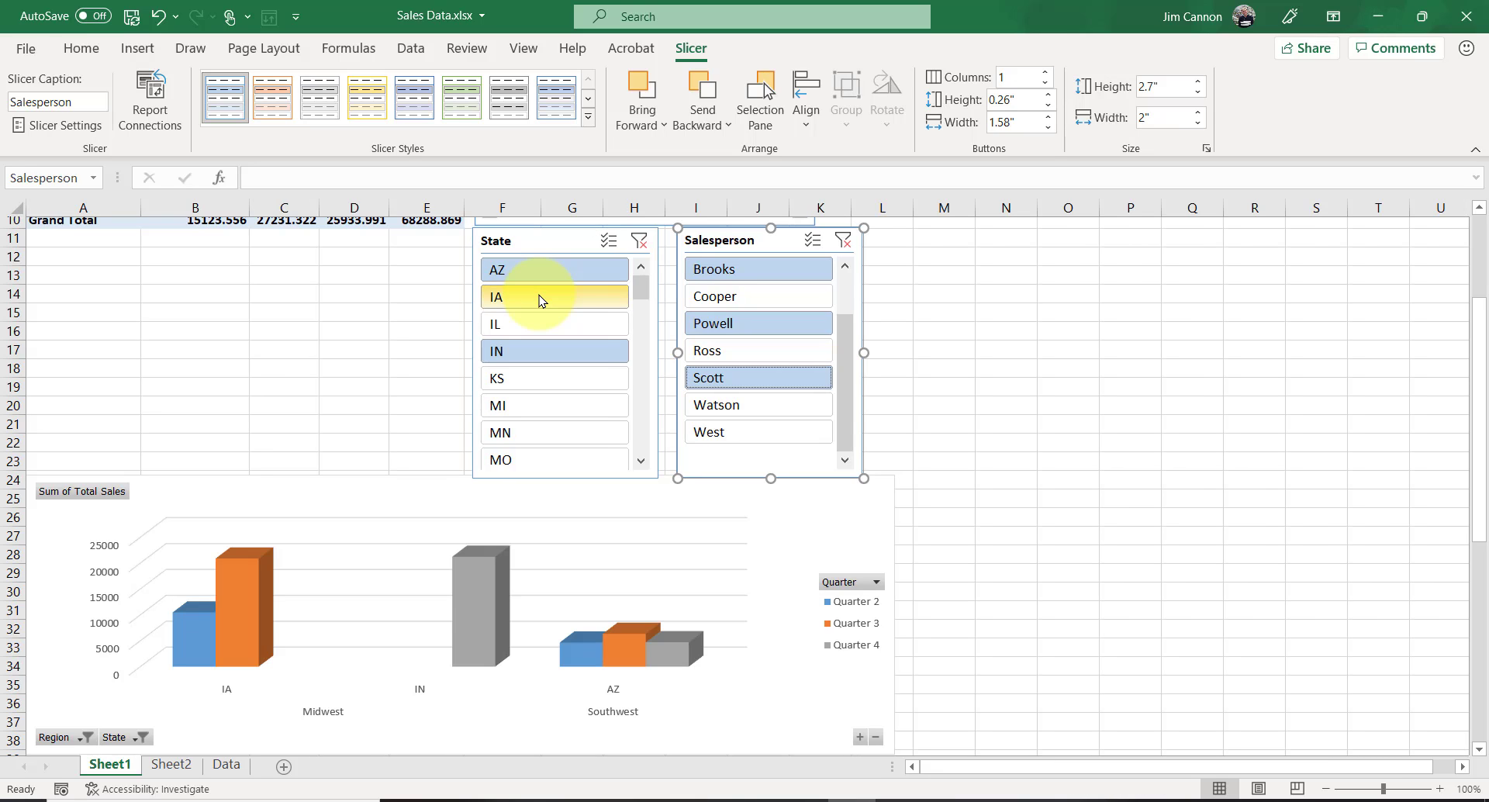
- Clear the filters of the State and Salesperson slicers
left_click(640, 243)
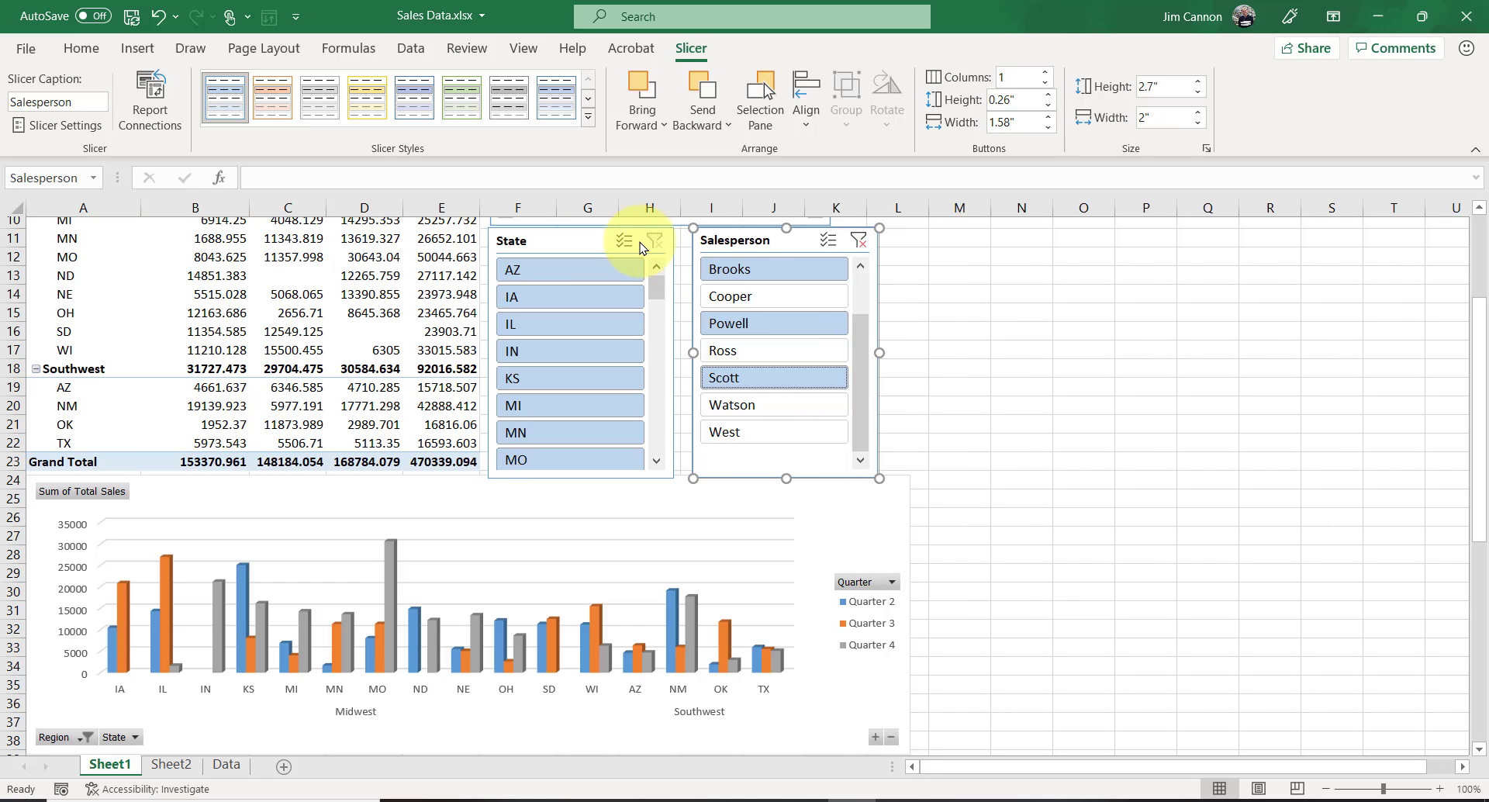
left_click(861, 252)
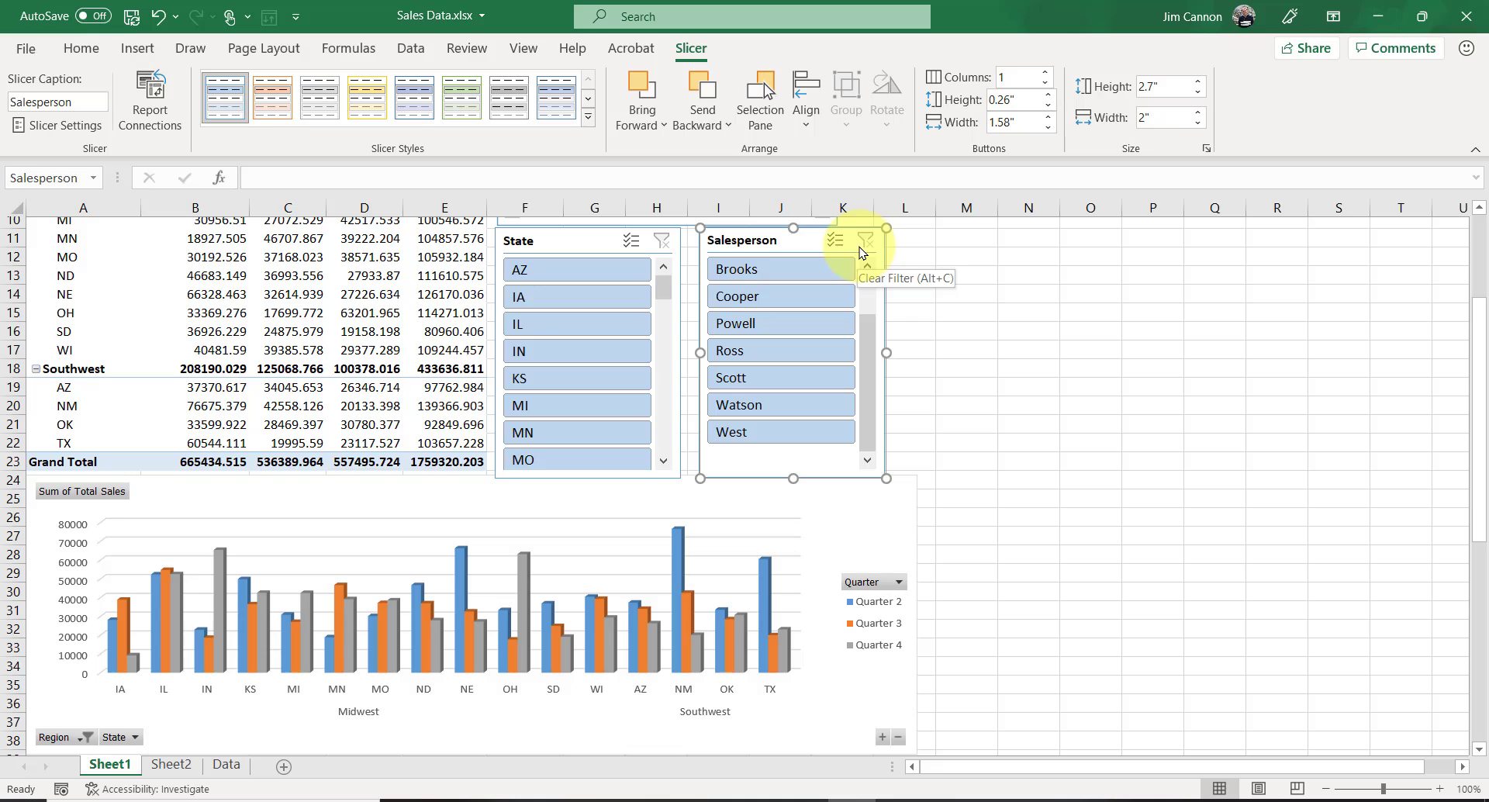